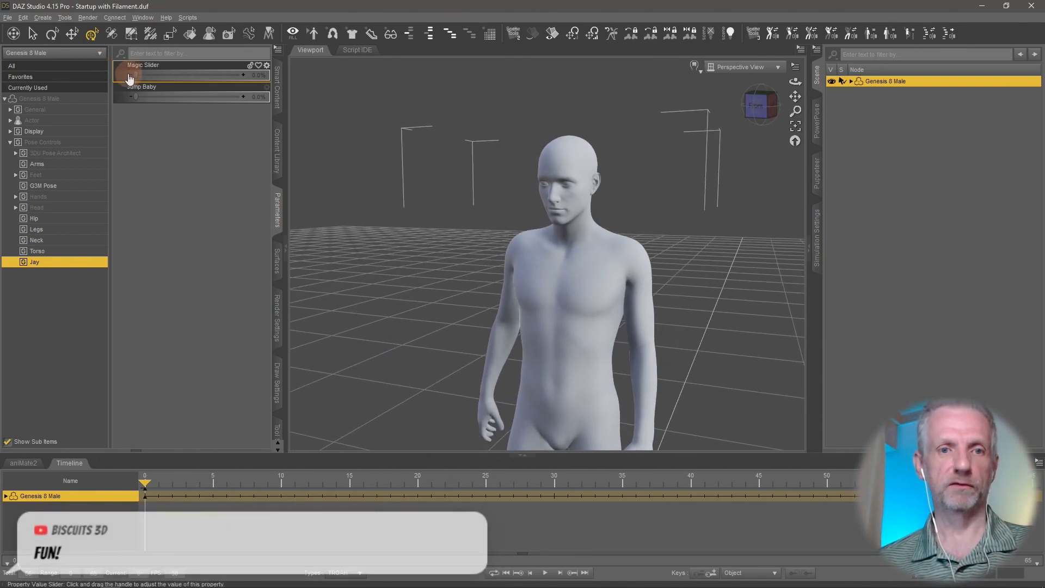
- Pose the Genesis 8 Male figure with Magic Slider at 47.9% and Jump Baby at 41.1%
drag(136, 75, 178, 93)
mouse_move(420, 242)
middle_down()
mouse_move(400, 247)
mouse_move(407, 256)
middle_up()
scroll(415, 241, down, 3)
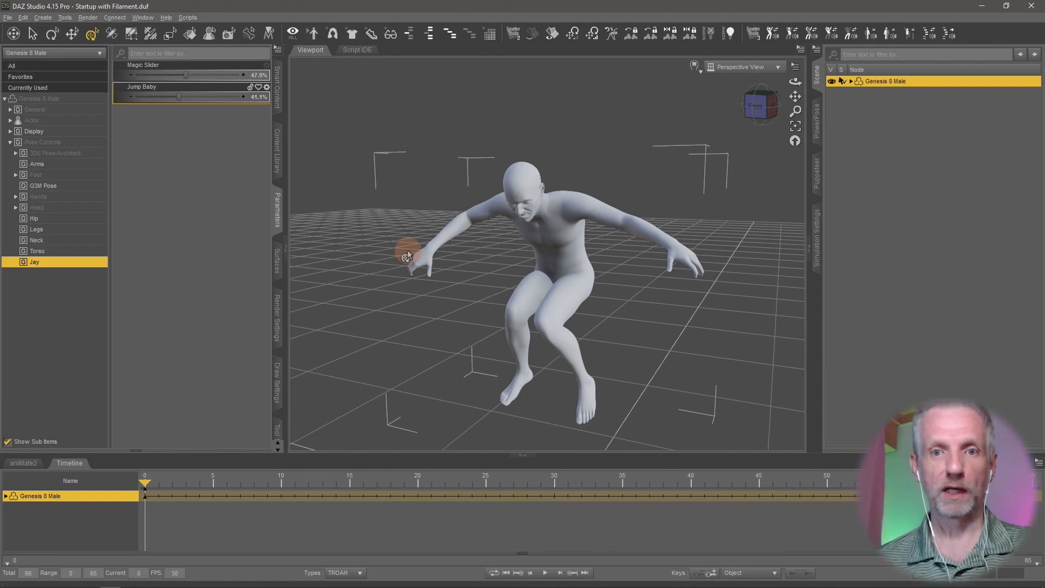
mouse_move(531, 277)
middle_down()
mouse_move(543, 273)
mouse_move(530, 282)
middle_up()
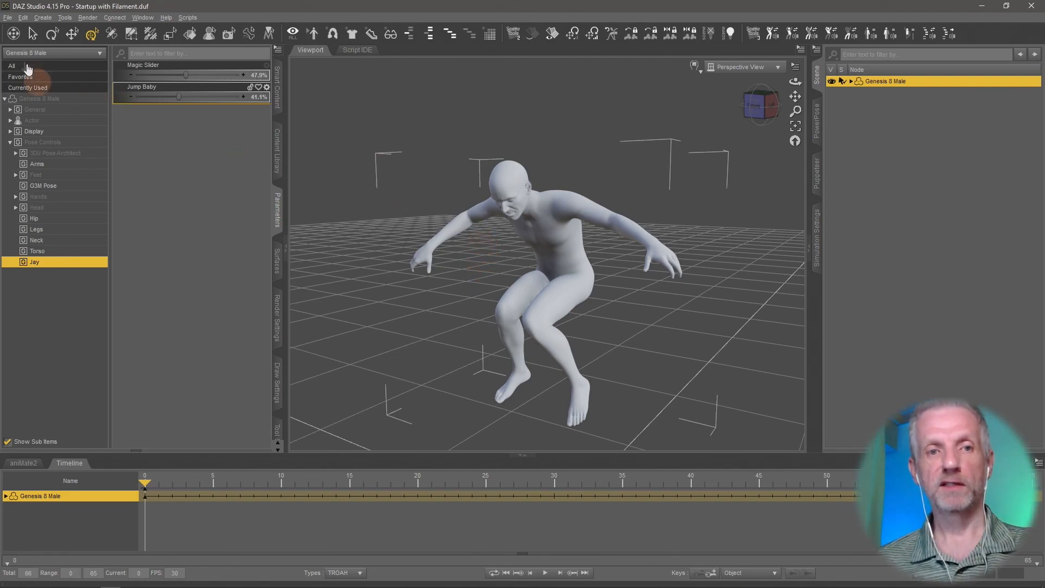
- Start saving the scene under a new name and create a folder named Bokeh inside ! DAZ Projects
click(7, 17)
mouse_move(116, 97)
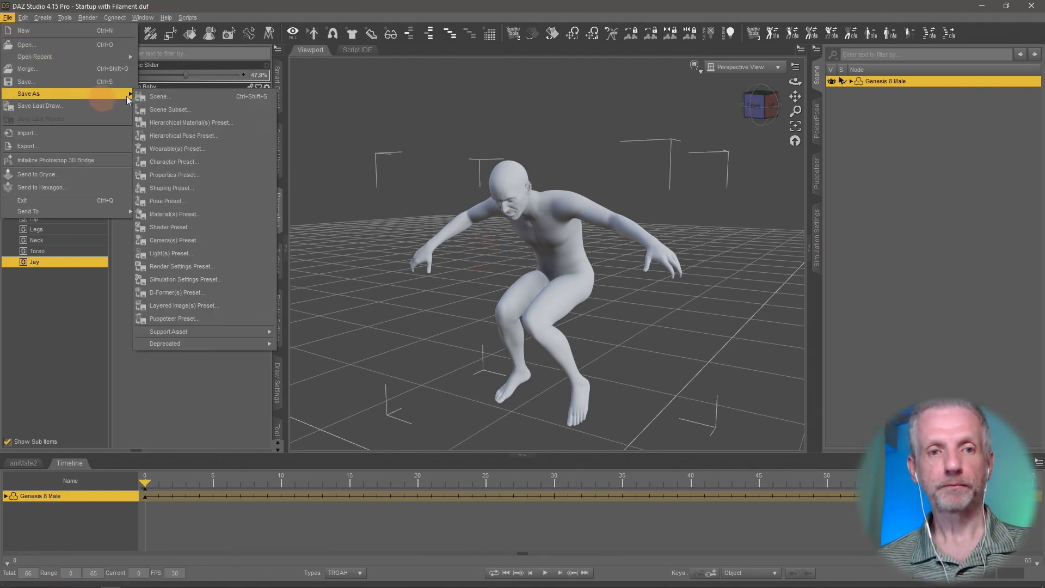
click(152, 94)
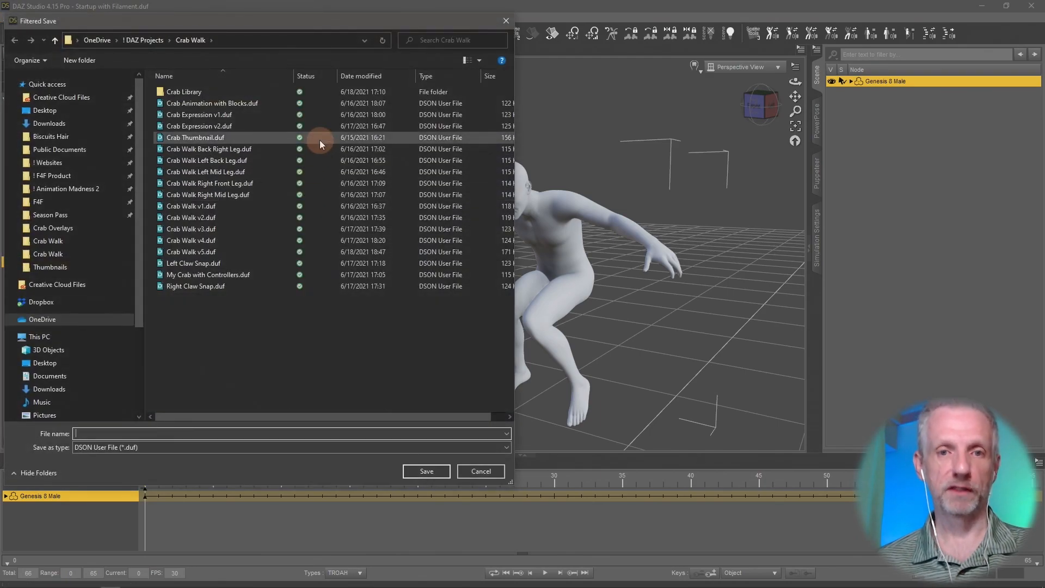
click(139, 41)
right_click(276, 322)
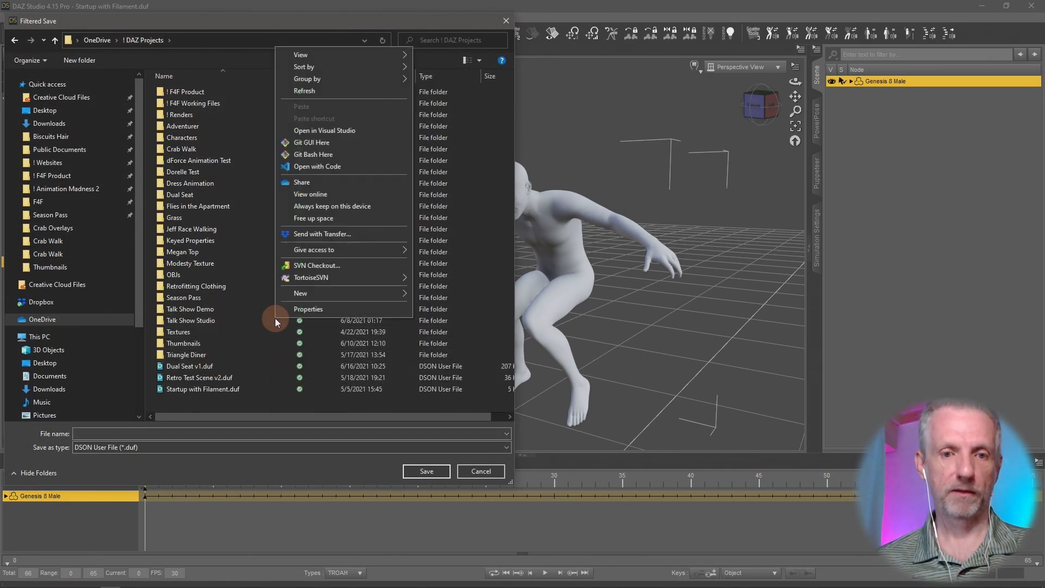
mouse_move(350, 293)
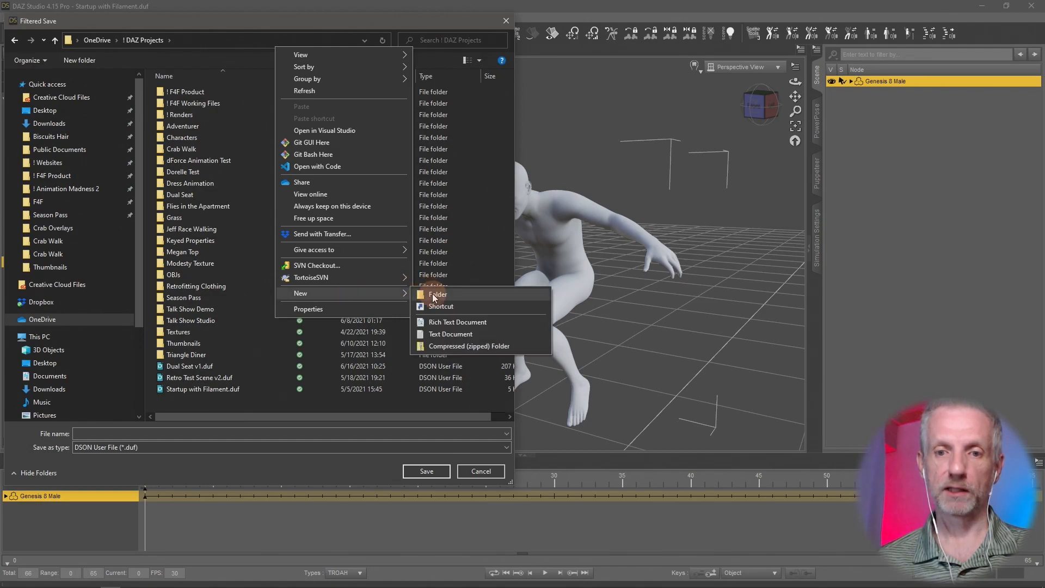
click(430, 284)
text(Bokeh)
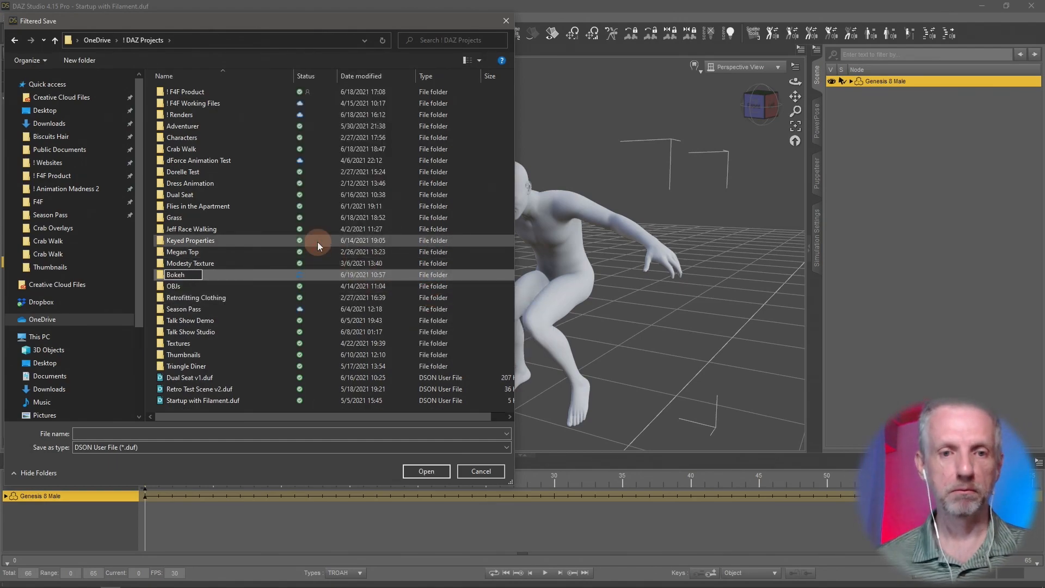
key(Return)
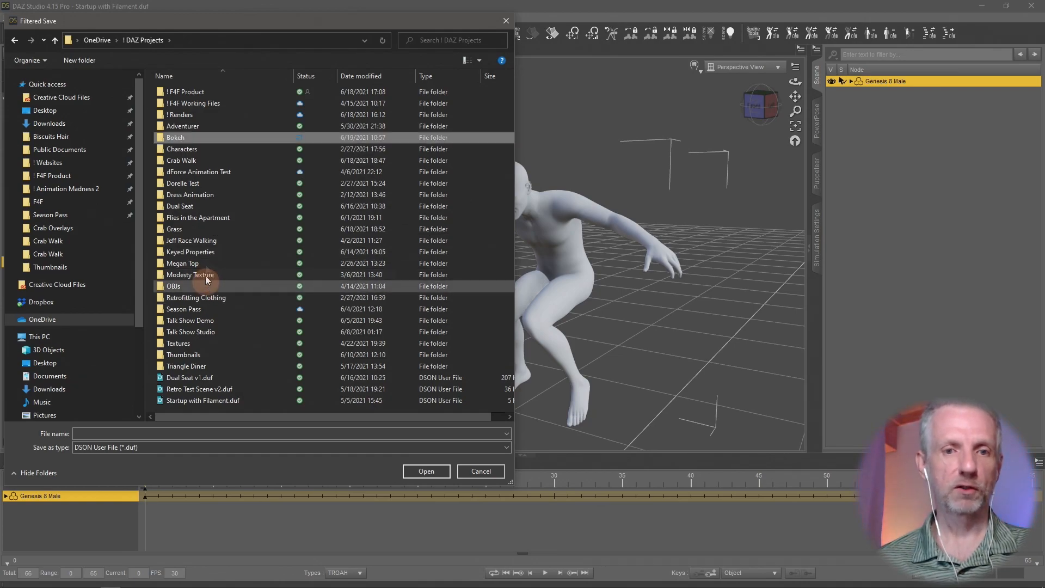
- Save the scene in the Bokeh folder as Jump Guy v1
double_click(185, 141)
click(230, 434)
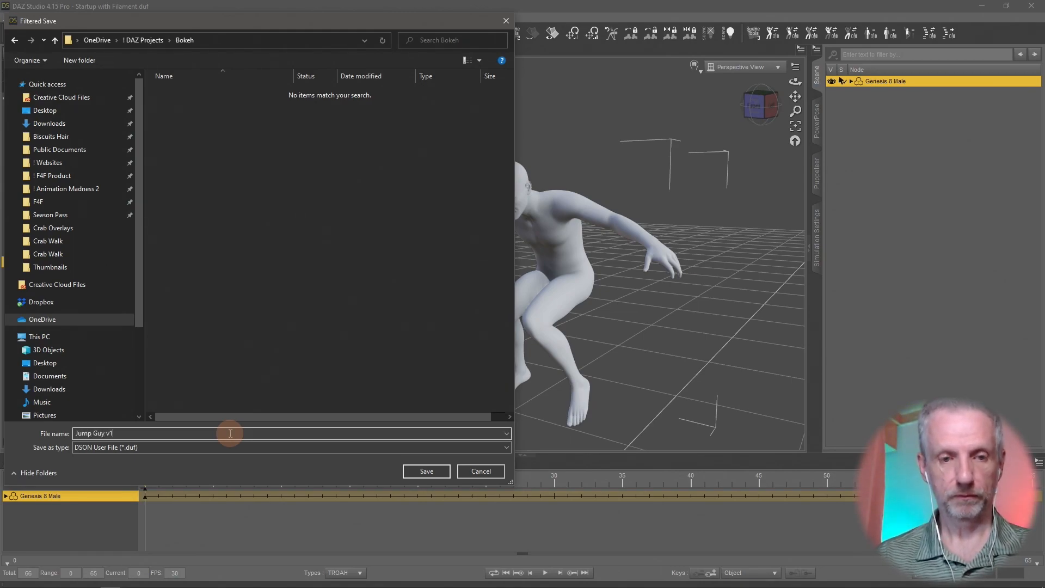
text(Jump Guy v1)
key(Return)
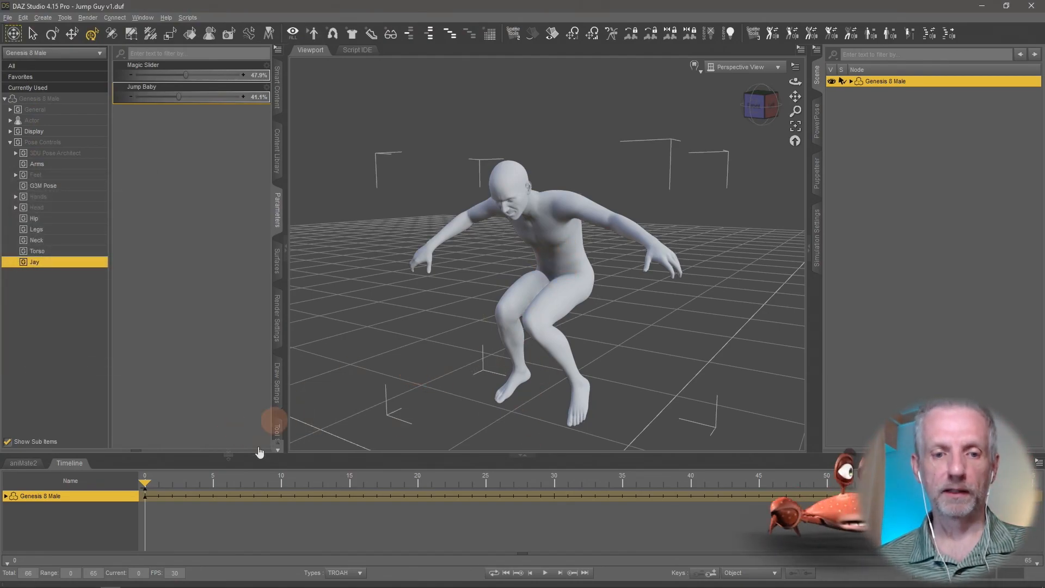
- Collapse the timeline pane to enlarge the viewport, and deselect the figure
click(70, 463)
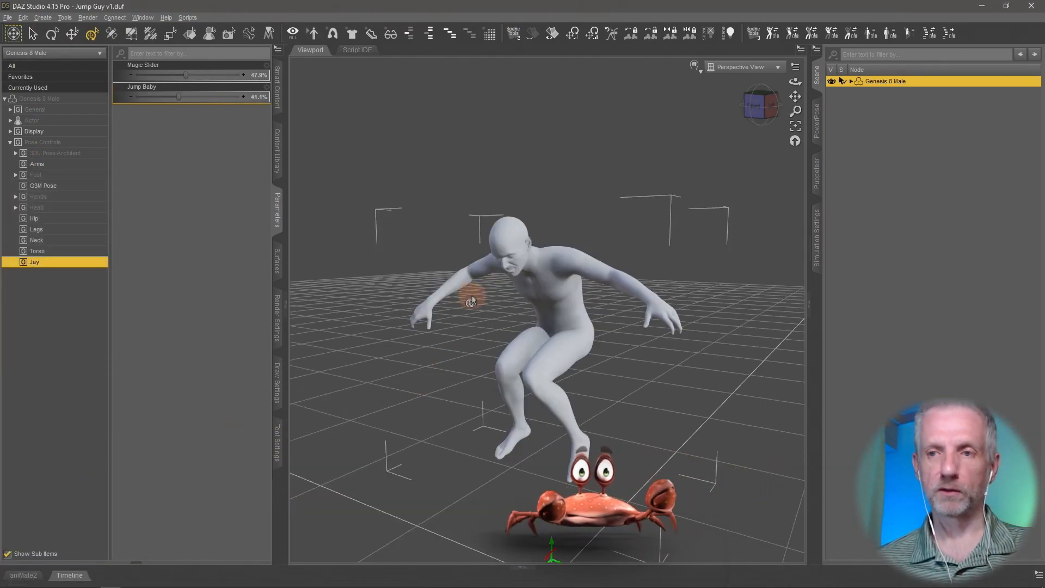
click(40, 18)
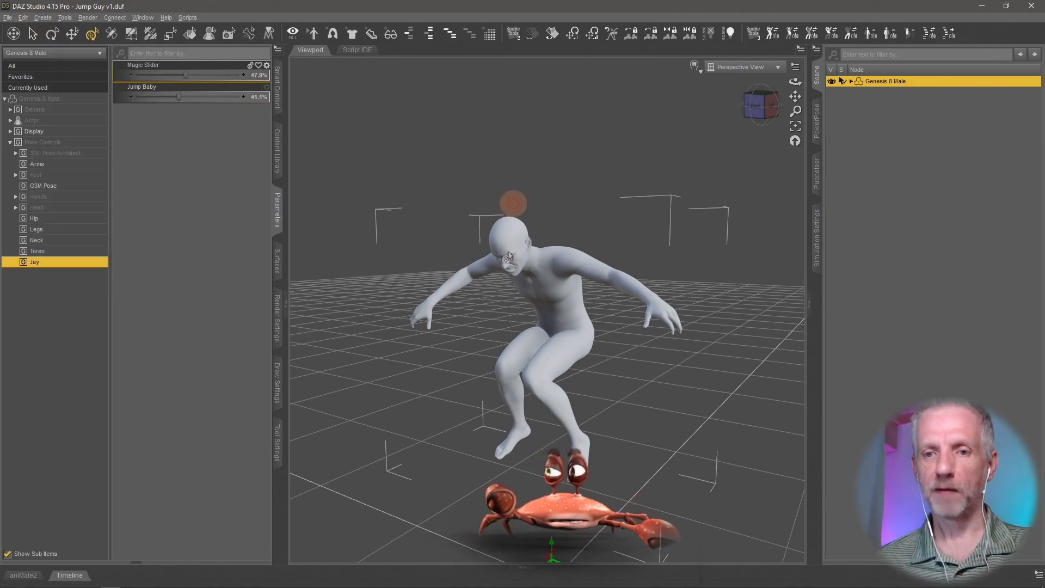
scroll(508, 275, up, 5)
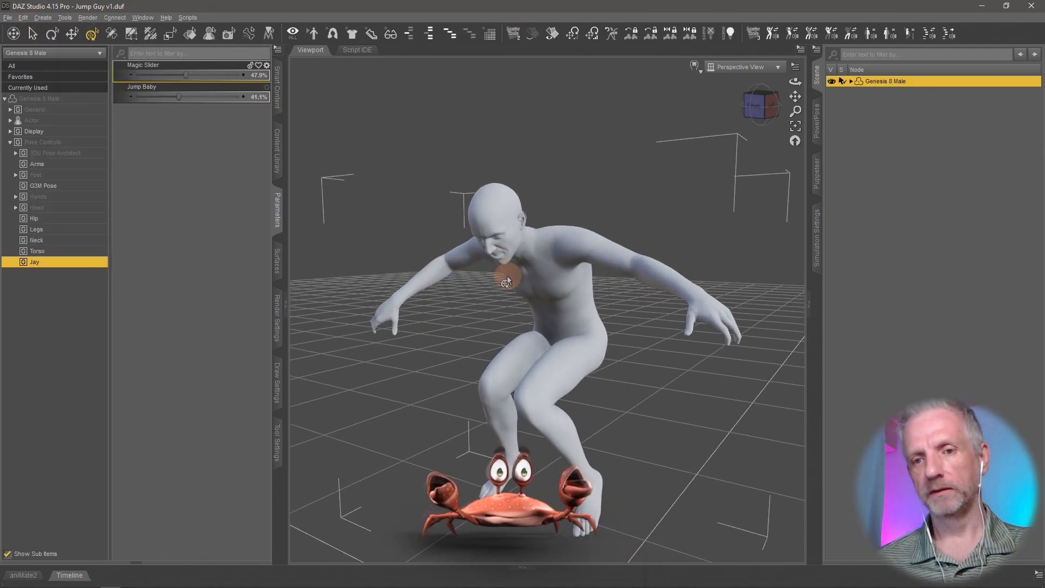
middle_drag(508, 275, 535, 298)
click(502, 276)
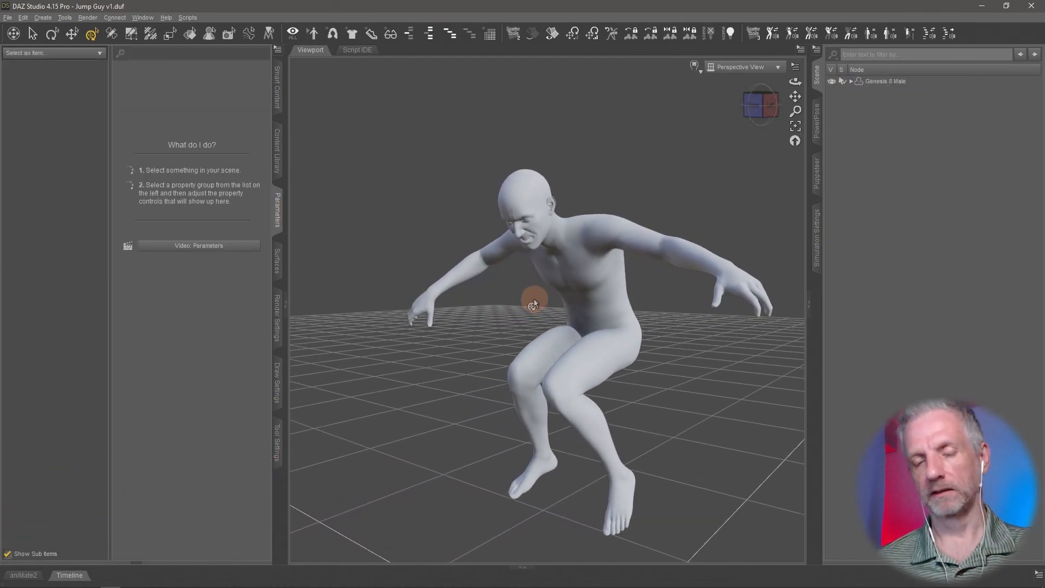
- Create a new camera with the default name that copies the active perspective view
click(43, 17)
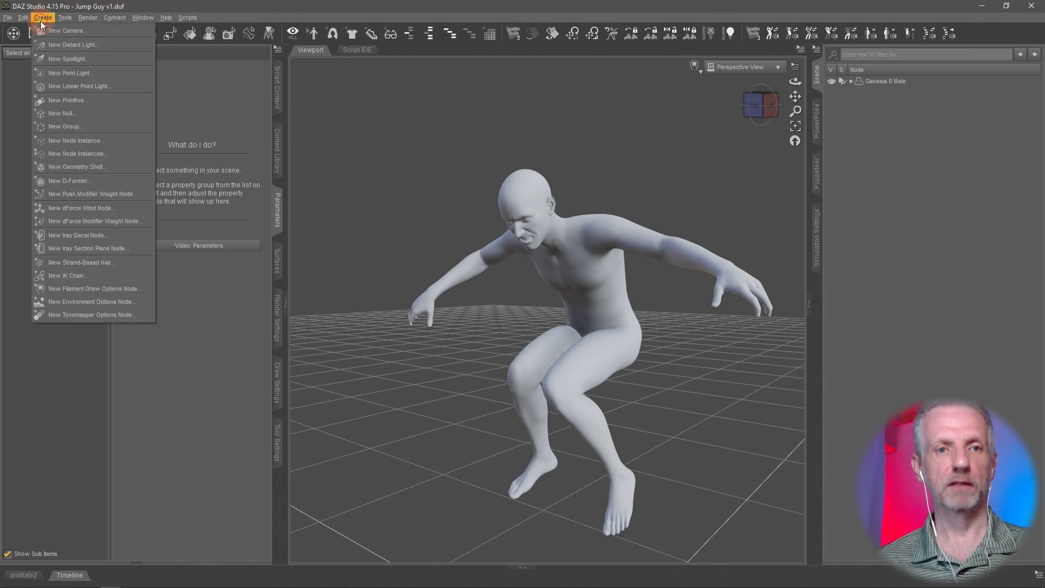
click(61, 37)
click(324, 152)
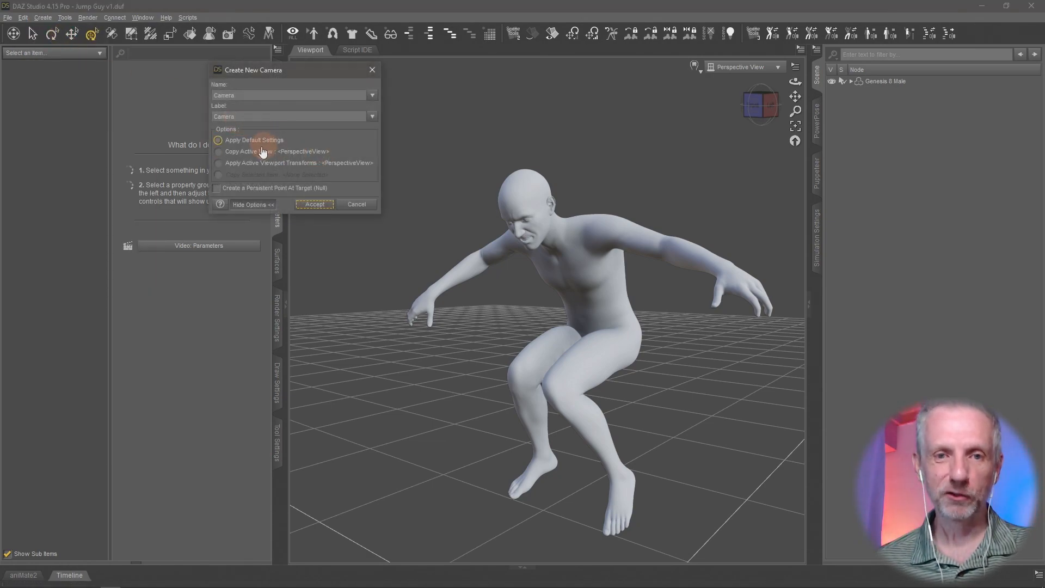
click(315, 204)
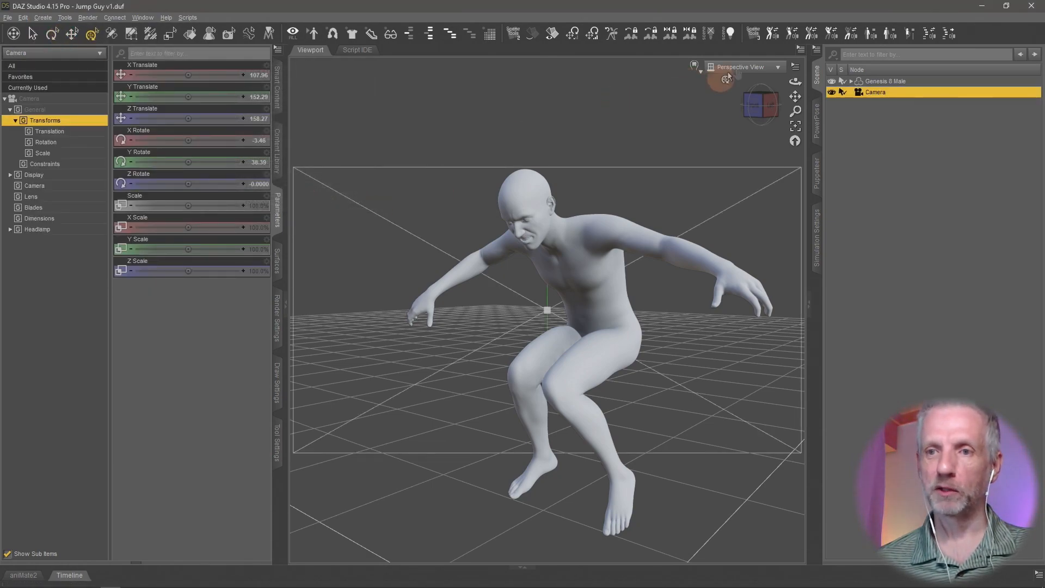
- Look through the new camera in the viewport and display its aspect frame
click(708, 68)
click(734, 171)
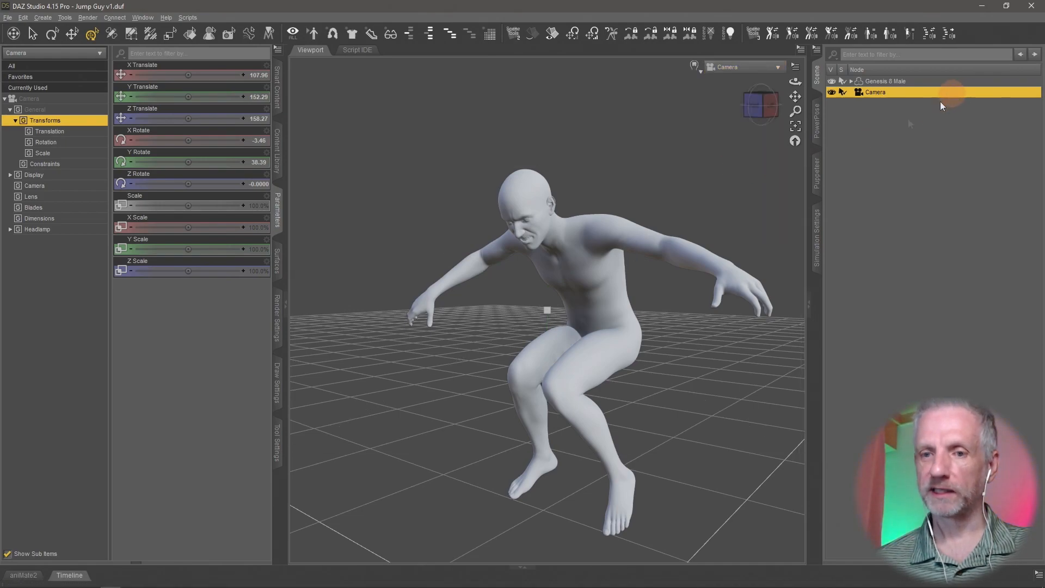
click(795, 69)
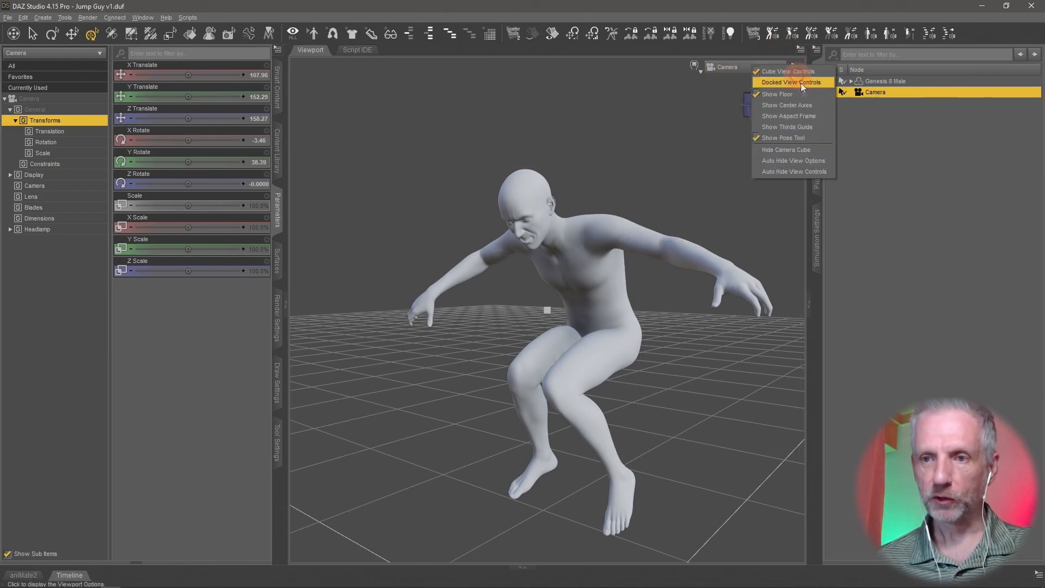
click(799, 112)
- Move the camera around and back from the figure until its head, arms and knees fit inside the aspect frame
middle_drag(649, 239, 649, 240)
scroll(650, 240, up, 2)
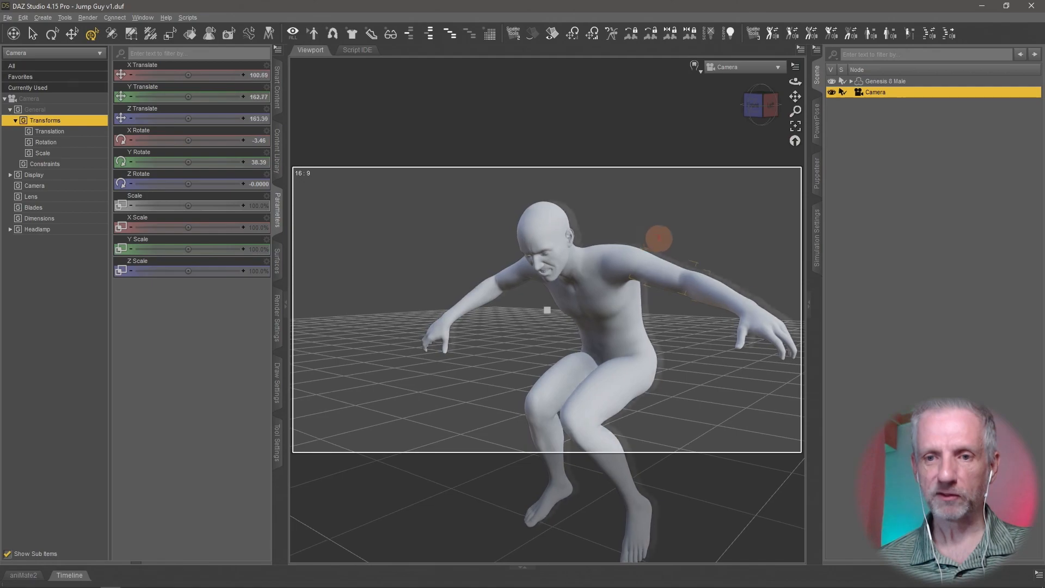
scroll(649, 240, up, 2)
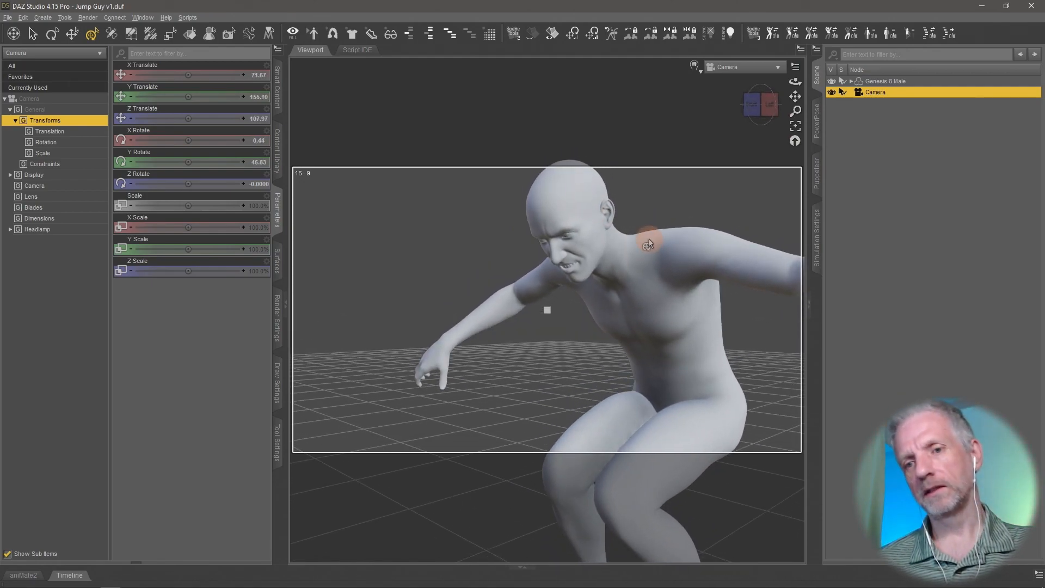
scroll(648, 239, down, 5)
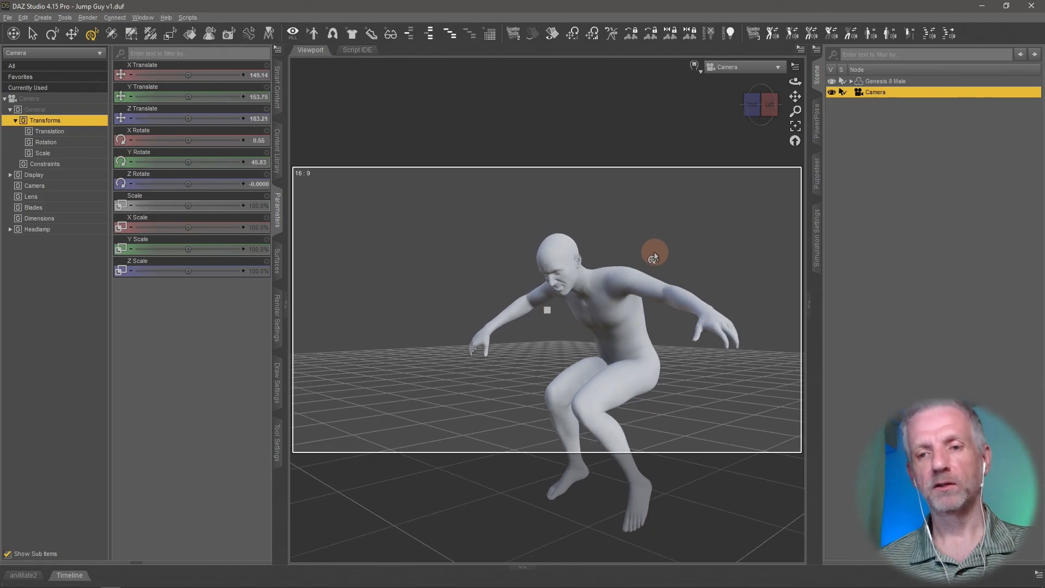
scroll(654, 252, up, 6)
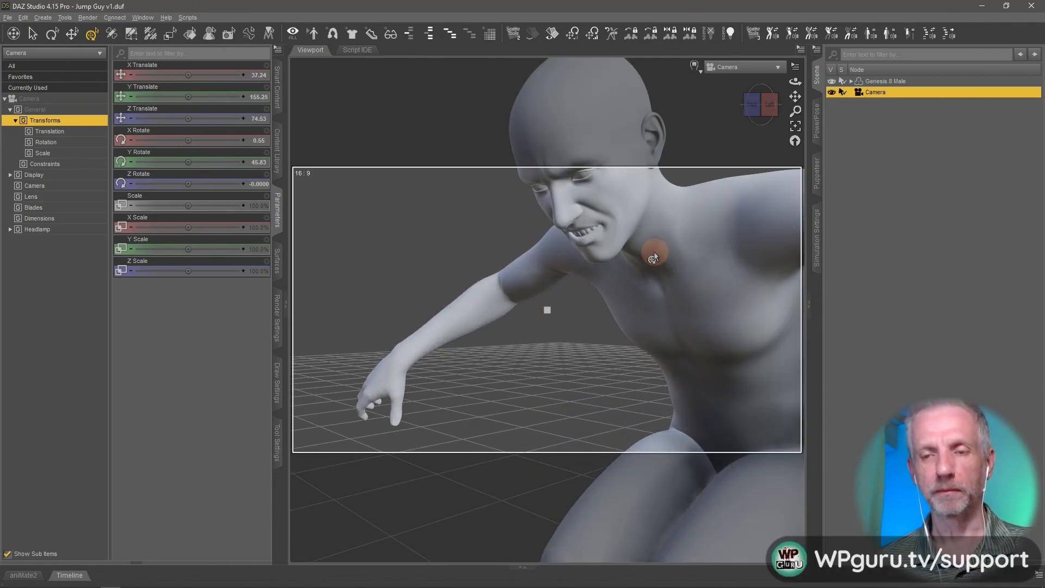
scroll(655, 252, down, 6)
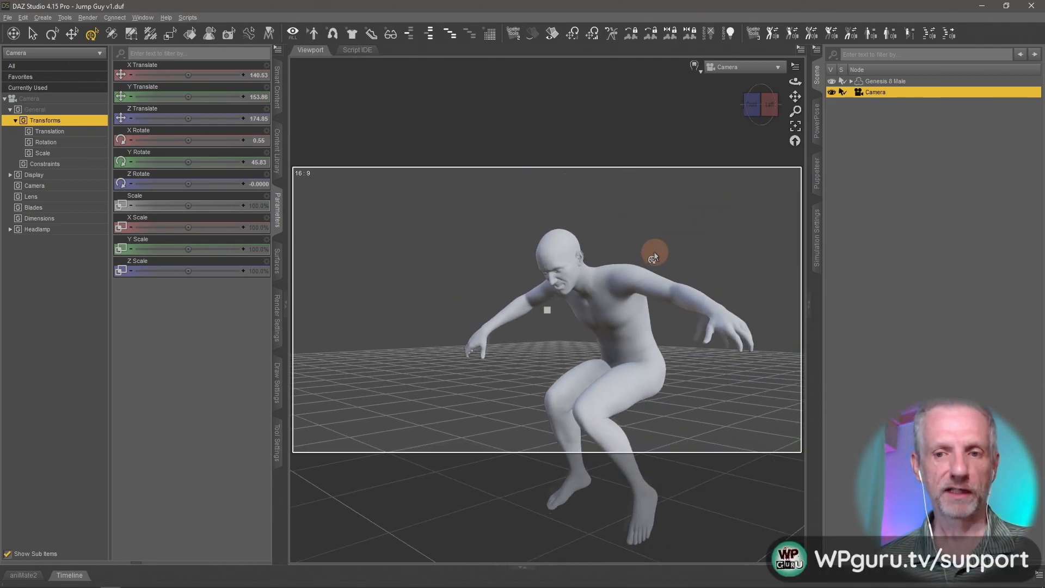
- Set the camera's focal length to 200 mm
click(65, 185)
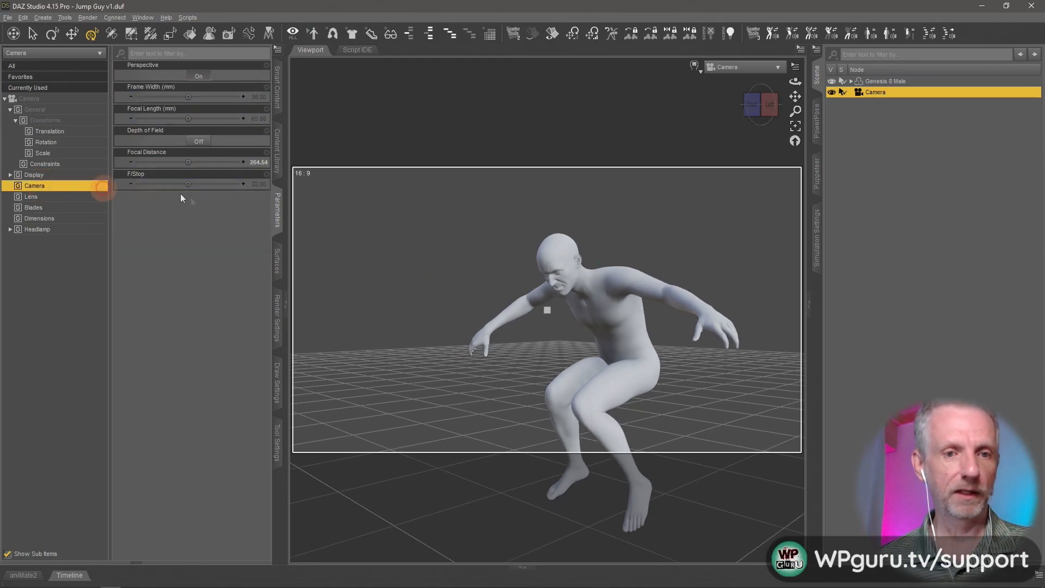
click(259, 120)
text(200)
key(Return)
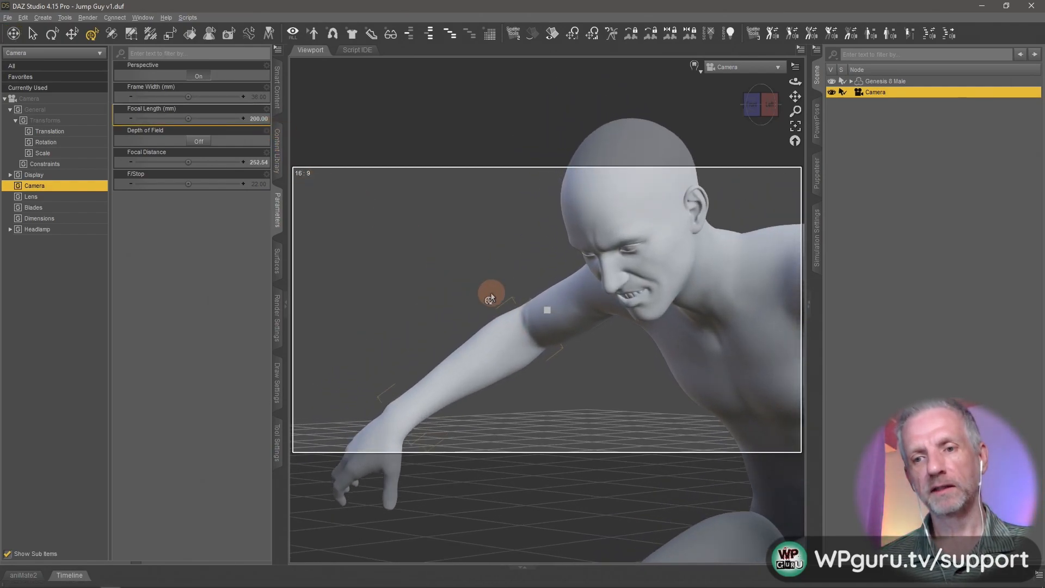
- Reframe the camera on the figure's head and shoulders from nearer the front, and clear the selection
scroll(491, 294, up, 2)
ctrl+alt+drag(491, 292, 490, 297)
click(490, 298)
ctrl+alt+right_drag(497, 325, 495, 325)
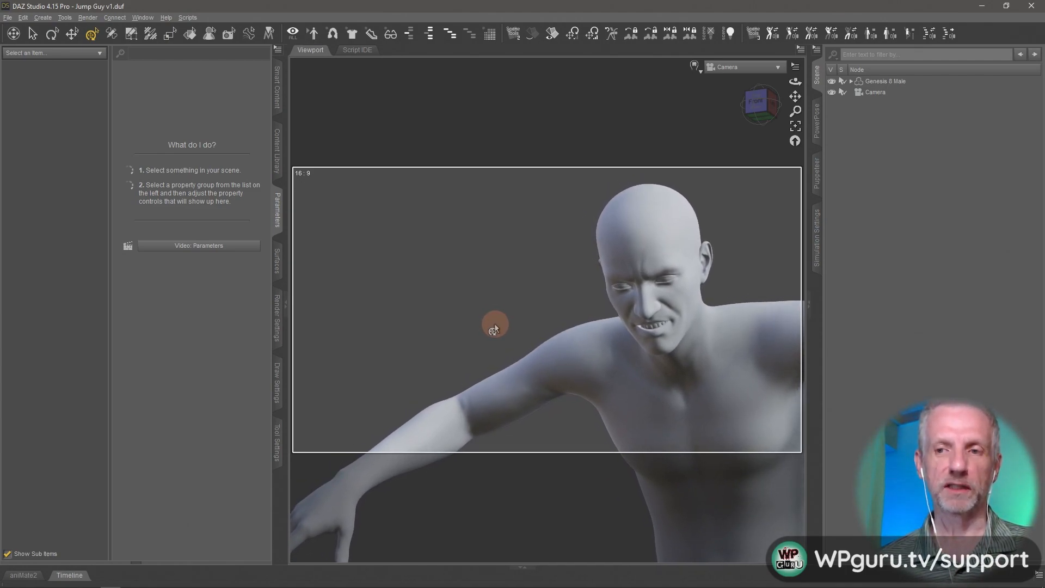
ctrl+alt+right_drag(551, 350, 531, 356)
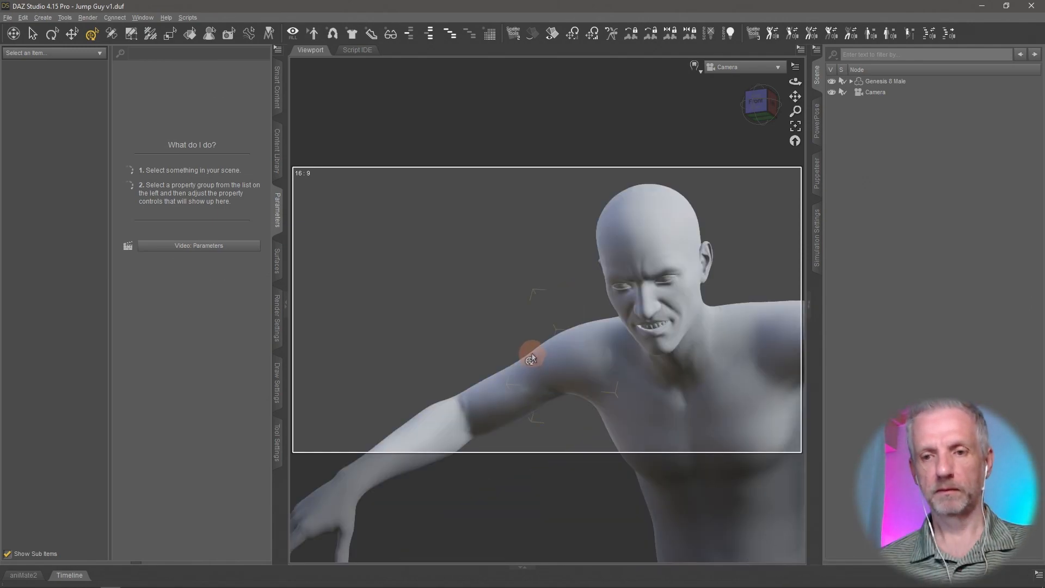
ctrl+alt+right_drag(532, 353, 533, 354)
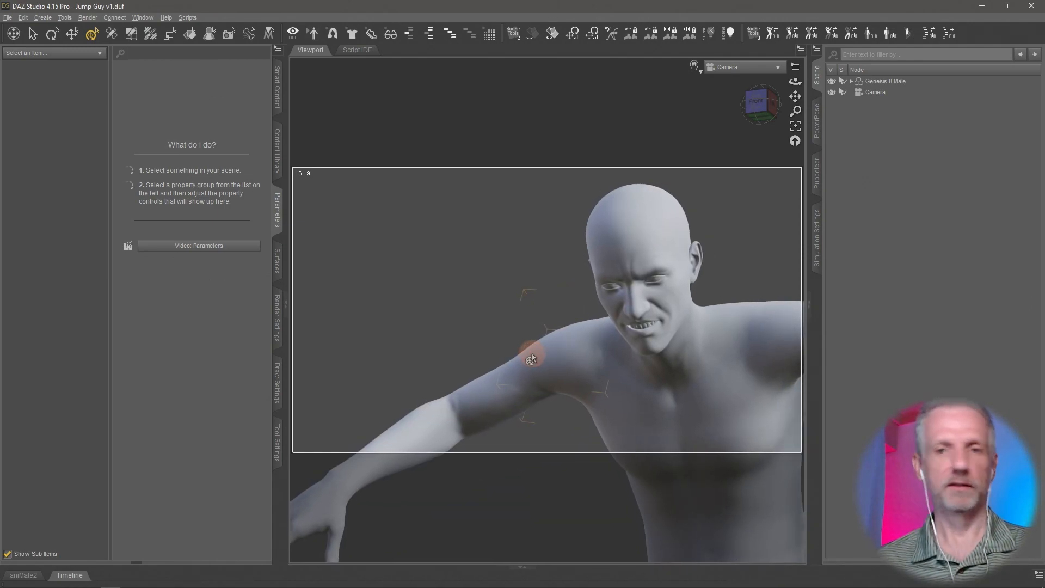
- Switch the viewport to Perspective View and show the figure and the camera together from an elevated side angle
click(746, 67)
click(748, 80)
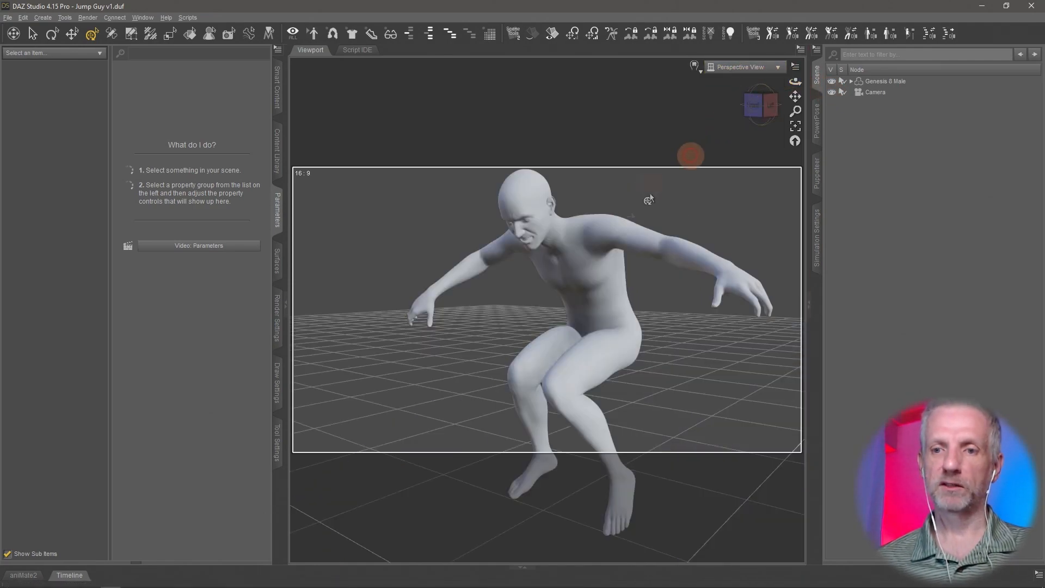
ctrl+alt+right_drag(609, 240, 435, 206)
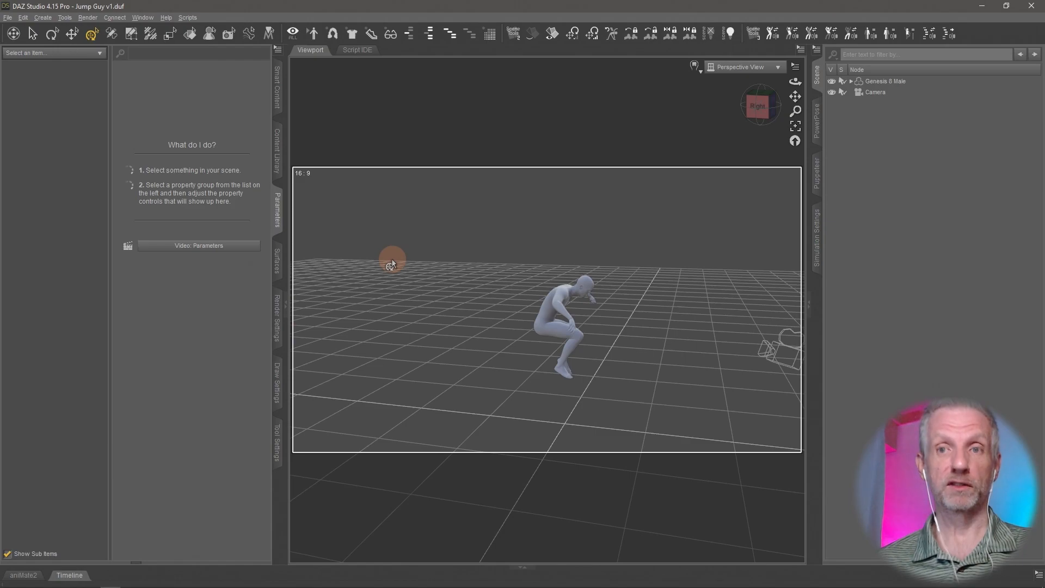
drag(428, 268, 436, 270)
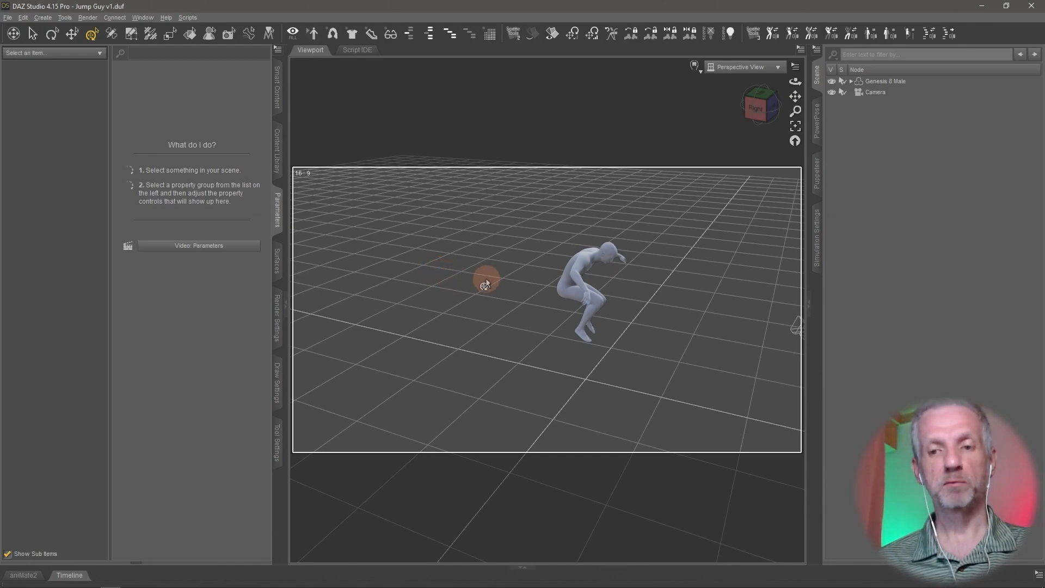
drag(486, 284, 480, 269)
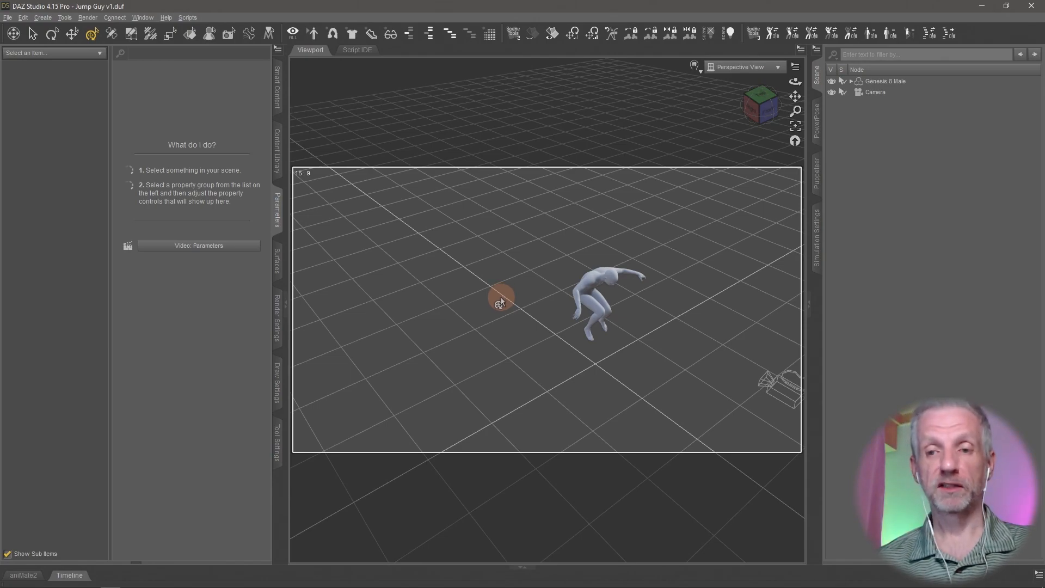
- Hide the aspect frame in the perspective viewport and centre the view on the empty floor around the figure
click(796, 66)
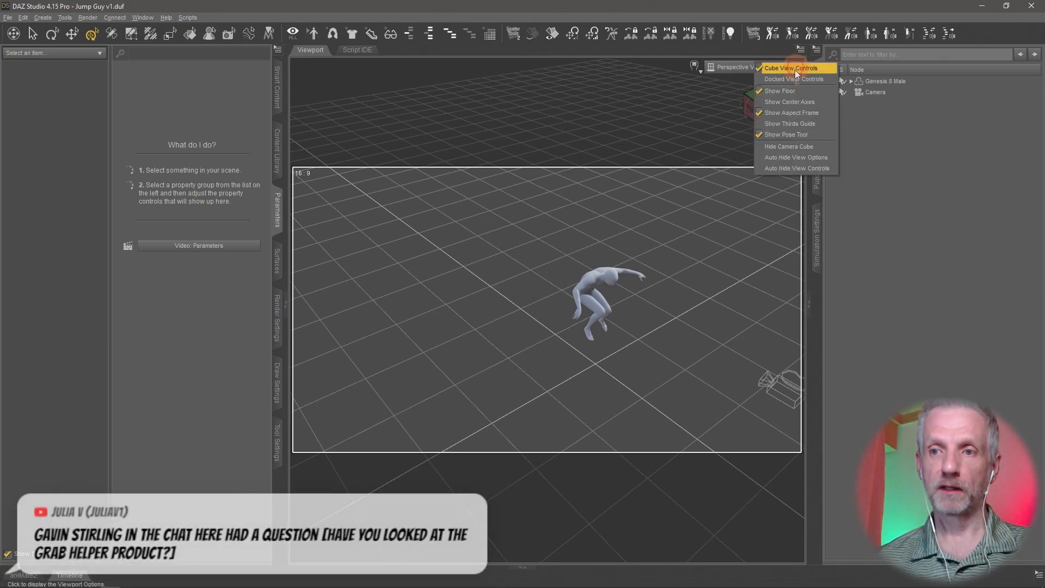
click(799, 113)
middle_drag(484, 295, 481, 294)
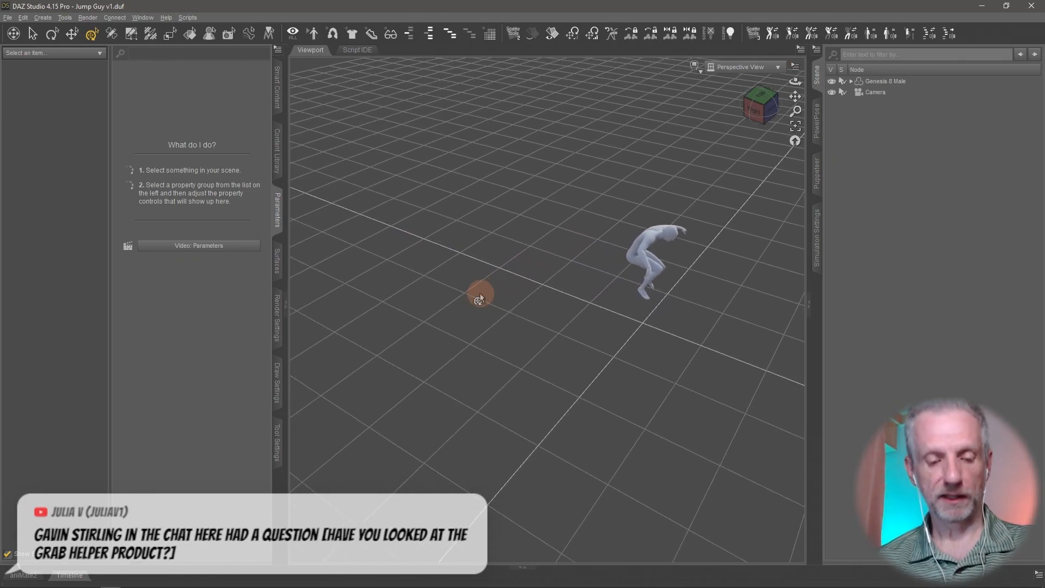
- Create a plane primitive with a size of 1 cm, 1 division, object-centre origin and Y Positive as primary axis
click(42, 20)
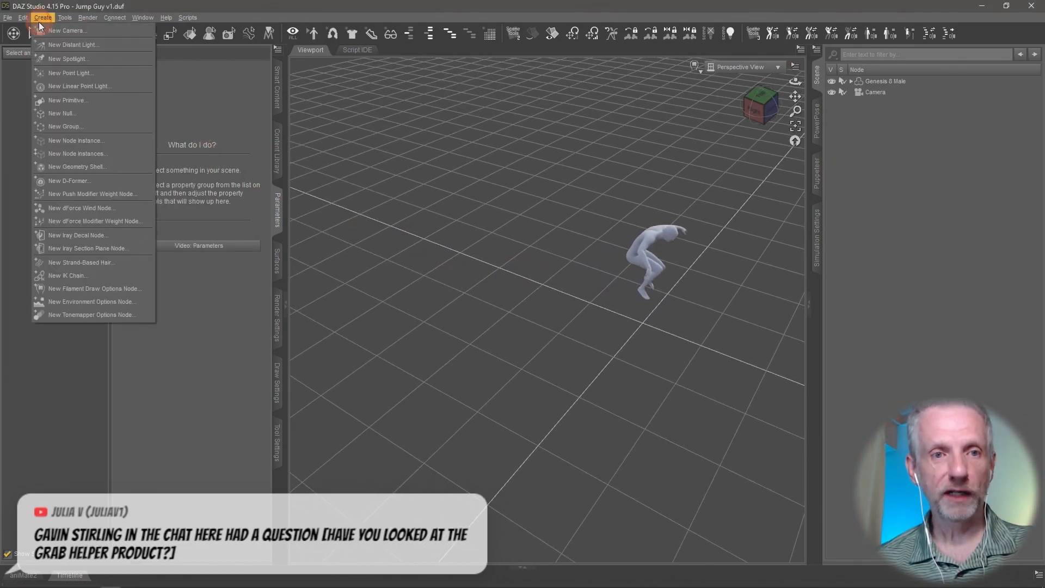
click(82, 102)
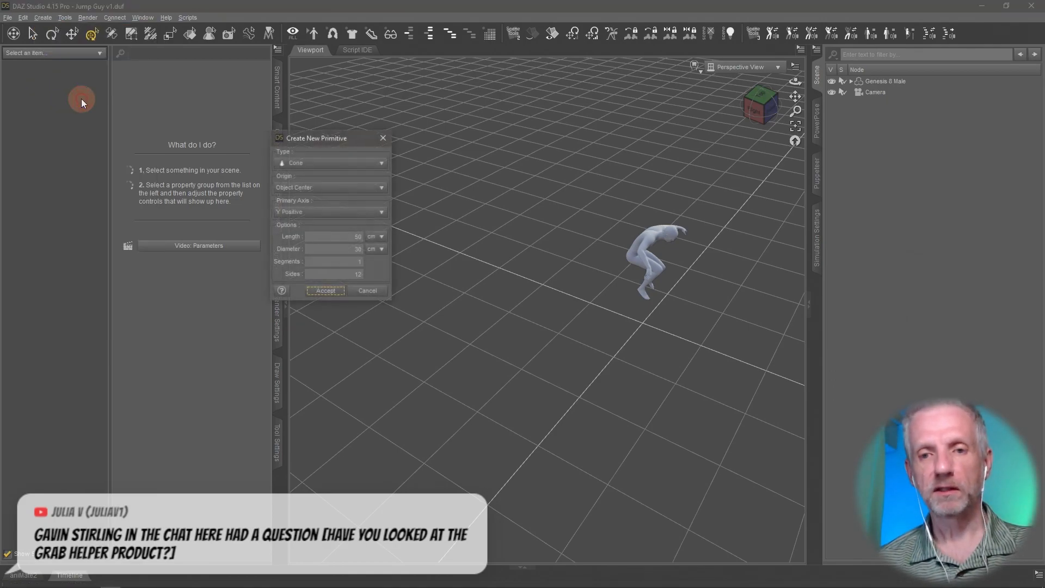
click(359, 164)
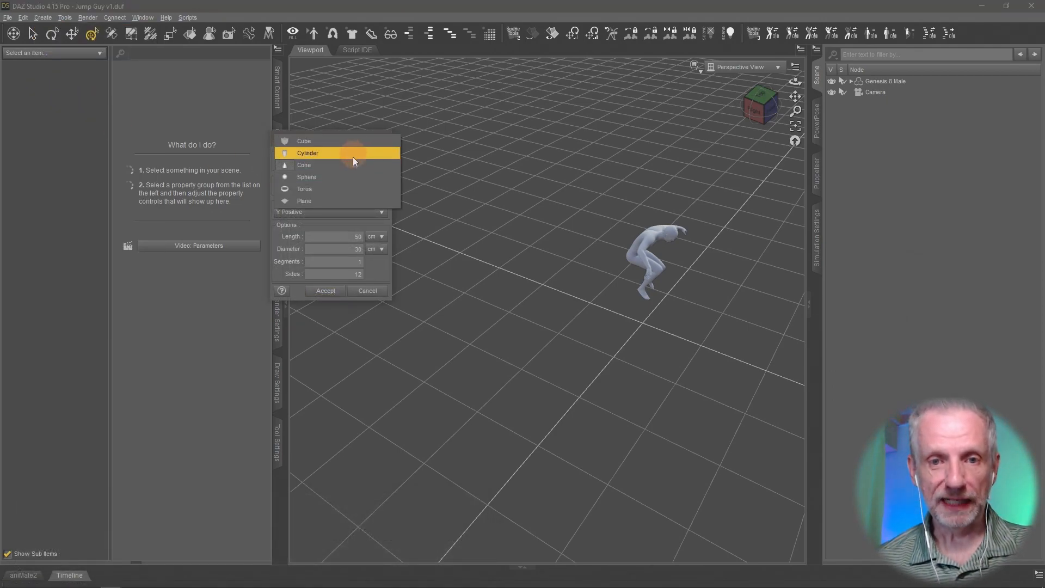
click(341, 202)
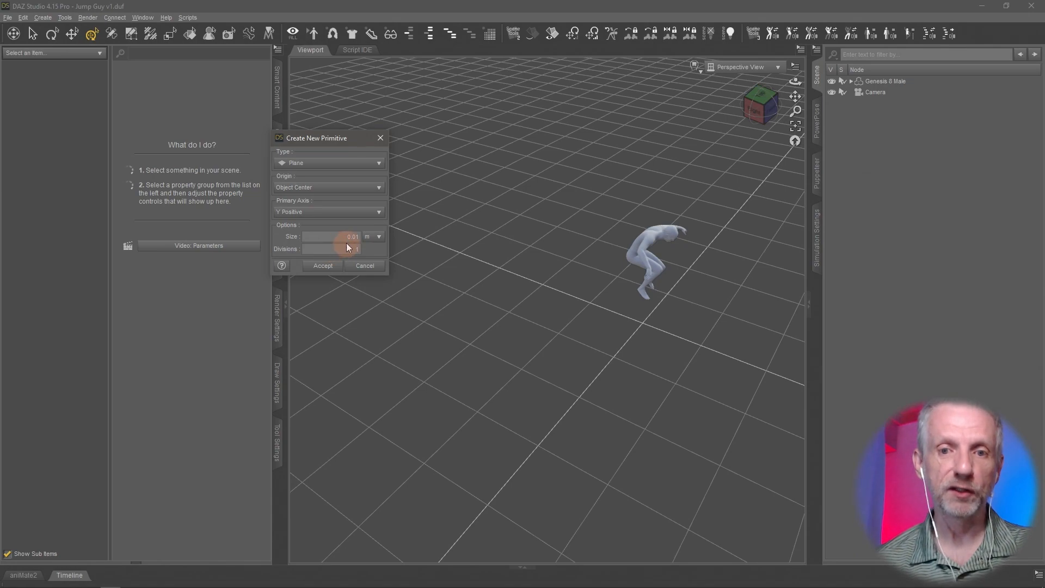
click(379, 240)
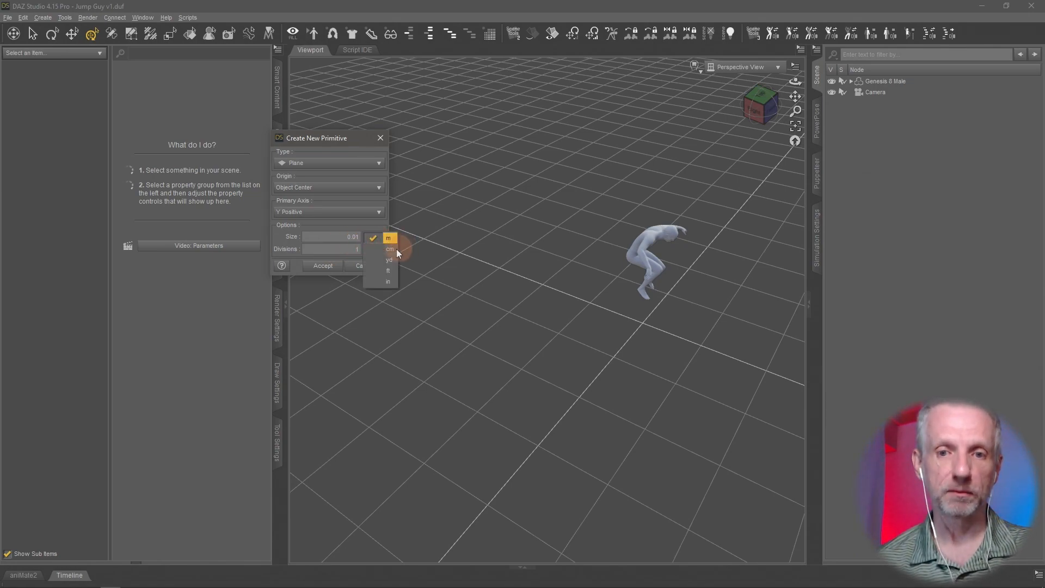
click(391, 249)
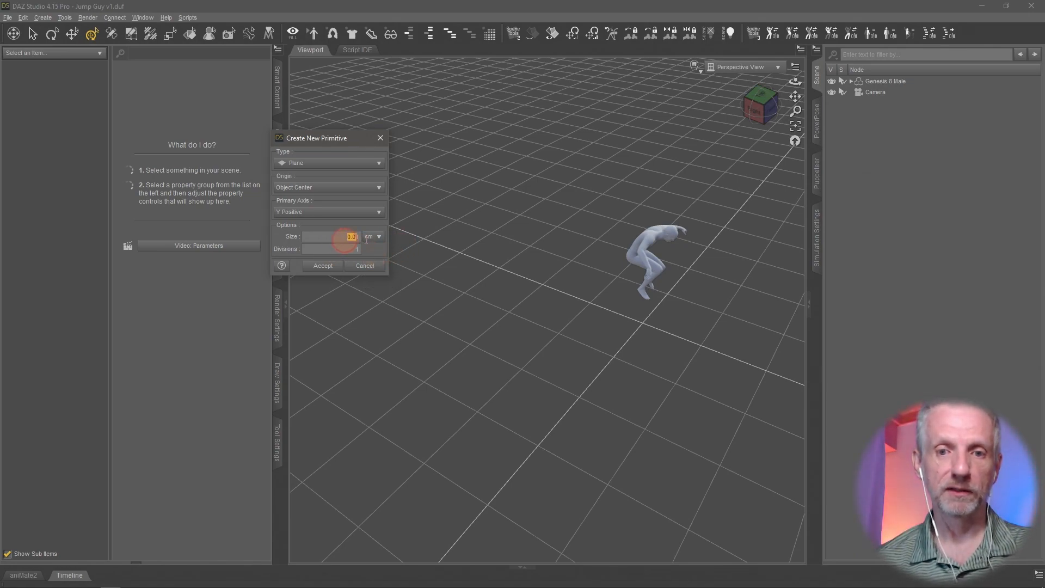
double_click(339, 238)
text(1)
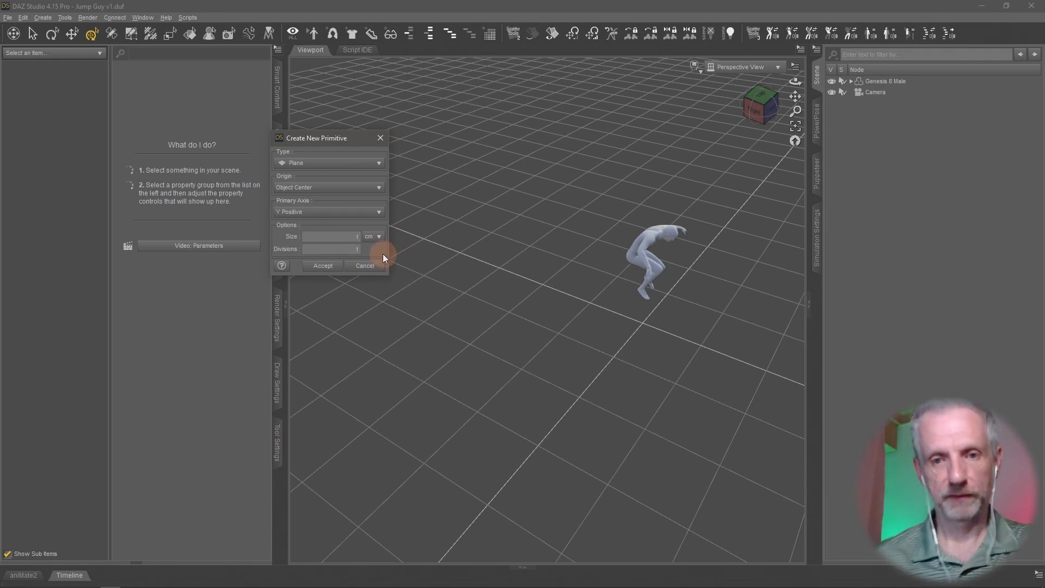
click(326, 266)
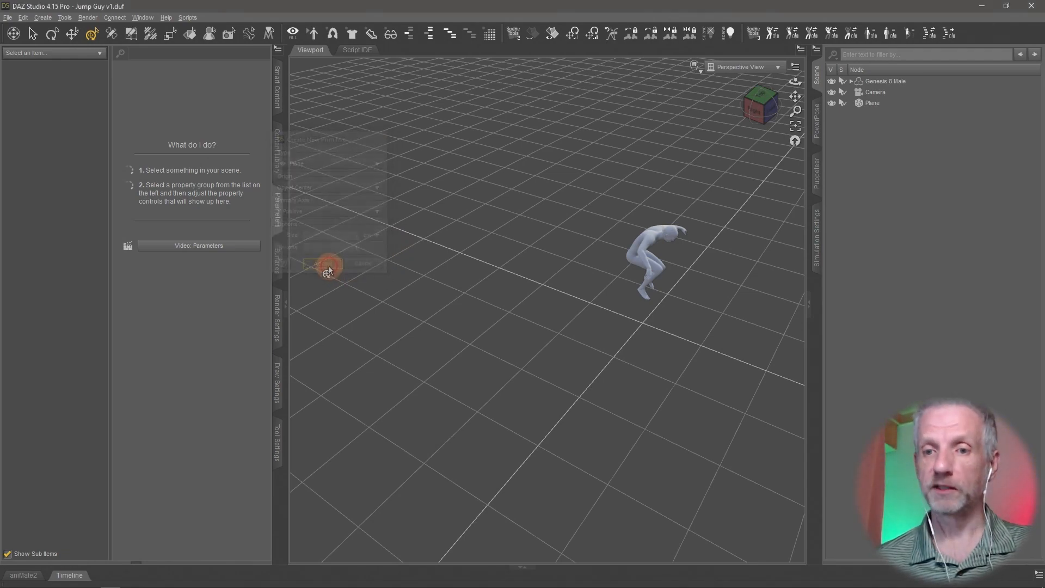
- Rename the new plane in the scene list as Particle
double_click(873, 104)
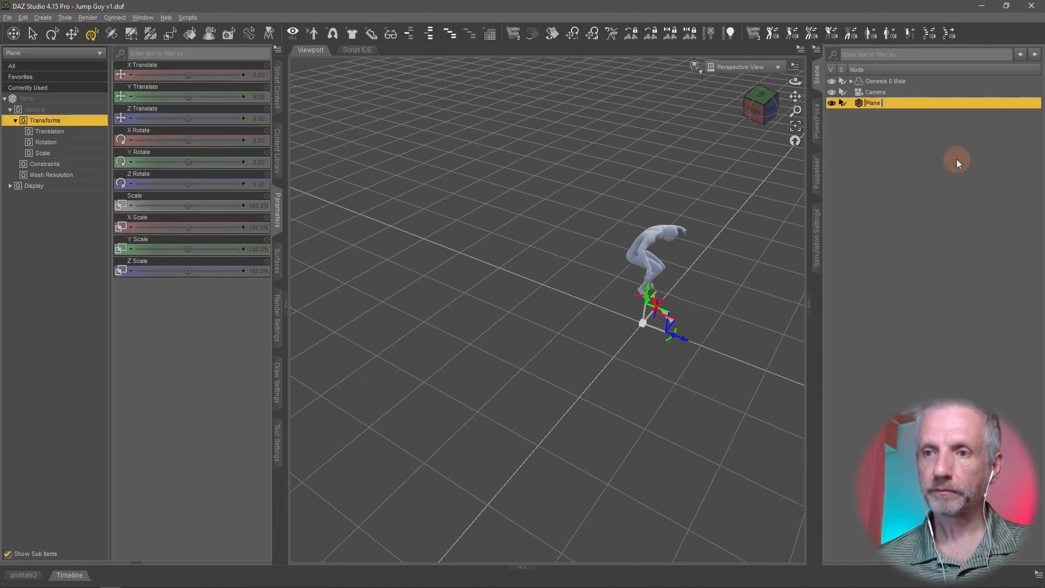
text(Particle)
key(Return)
- Frame the Particle plane in the viewport and examine its square shape from above at varying distances
key(ctrl+f)
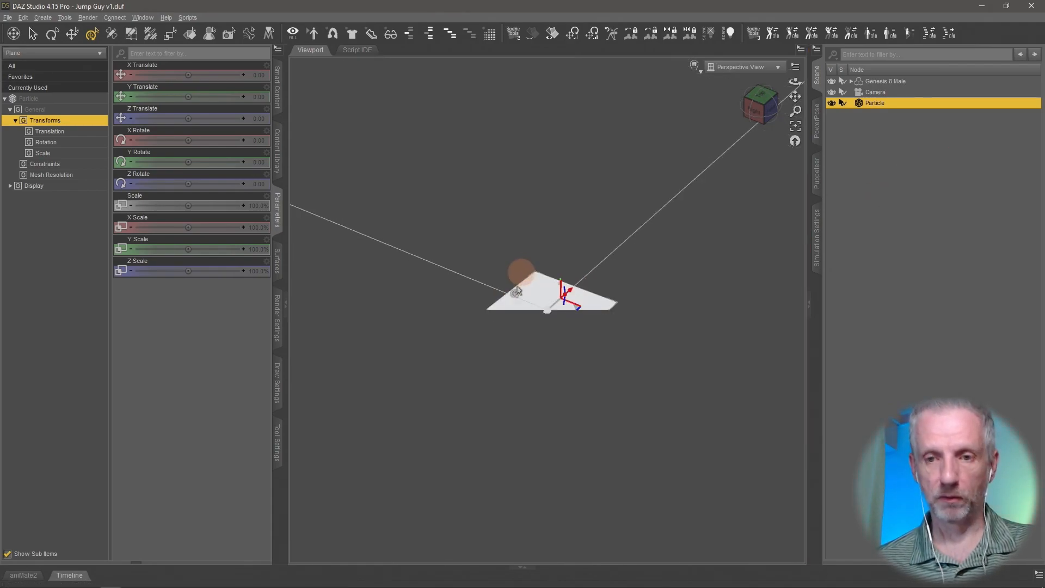
middle_drag(521, 317, 528, 333)
scroll(523, 317, down, 5)
scroll(521, 320, up, 5)
scroll(522, 320, down, 5)
scroll(522, 320, up, 1)
scroll(522, 320, up, 5)
scroll(522, 320, down, 5)
middle_drag(521, 320, 486, 345)
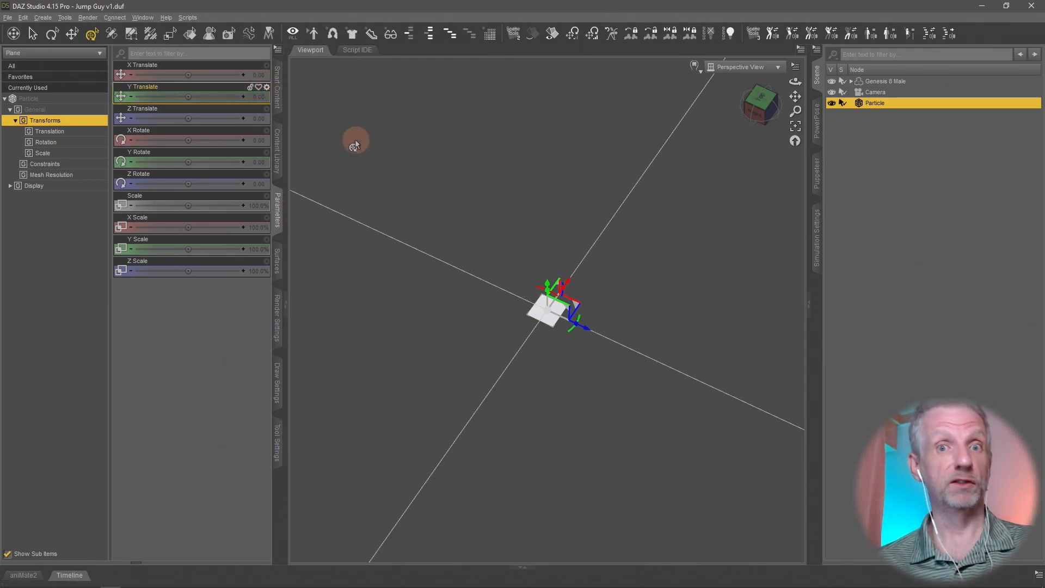
- Convert the Particle plane's geometry to SubD so its square outline is rounded
click(41, 17)
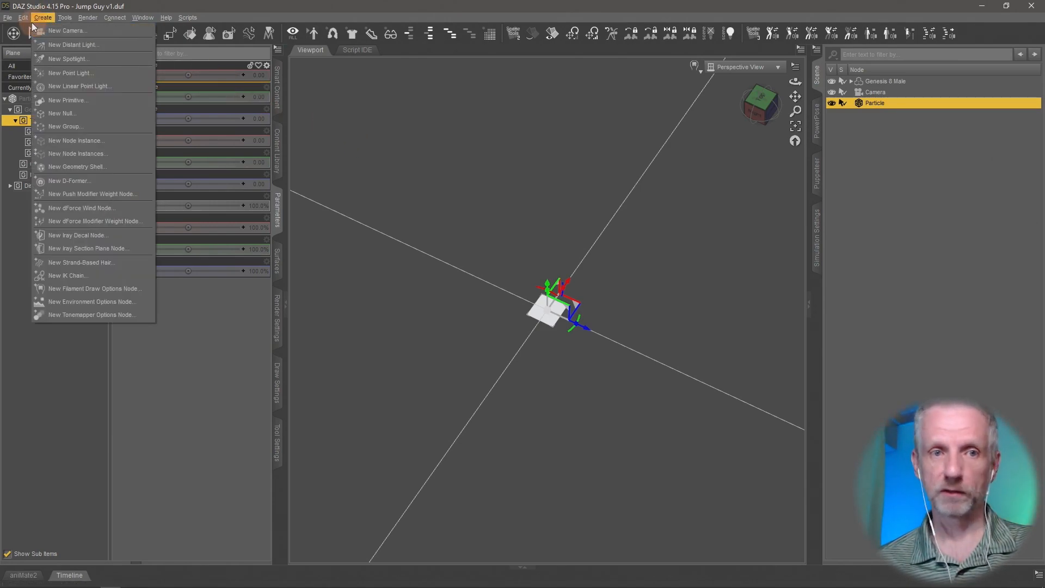
mouse_move(27, 19)
mouse_move(63, 105)
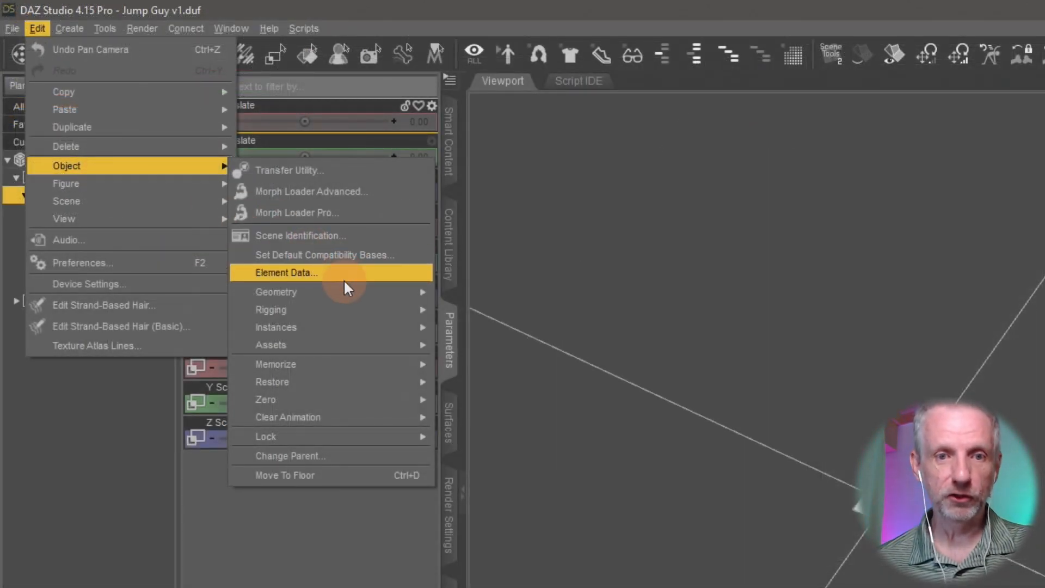
mouse_move(216, 180)
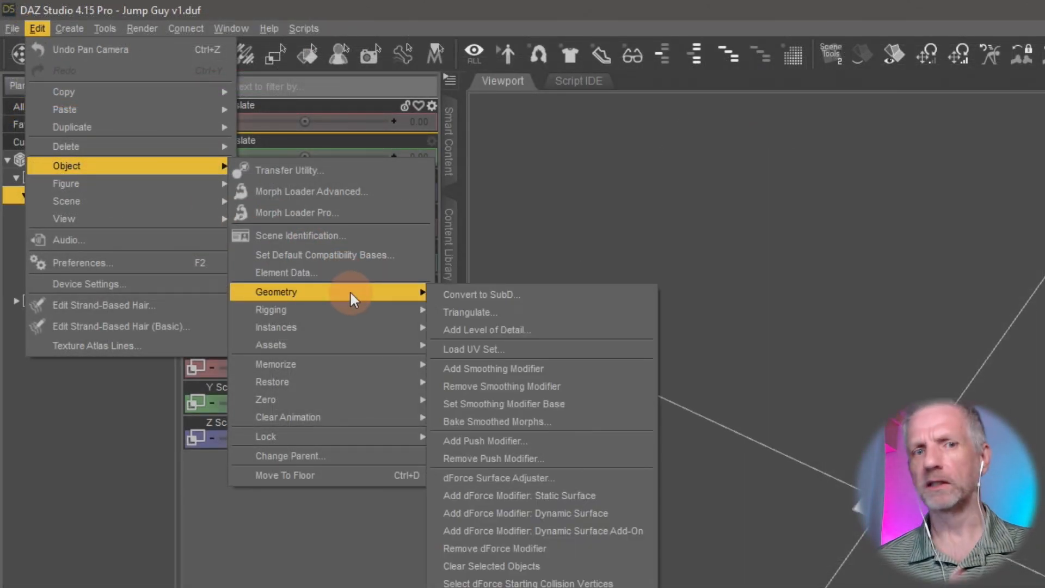
click(537, 294)
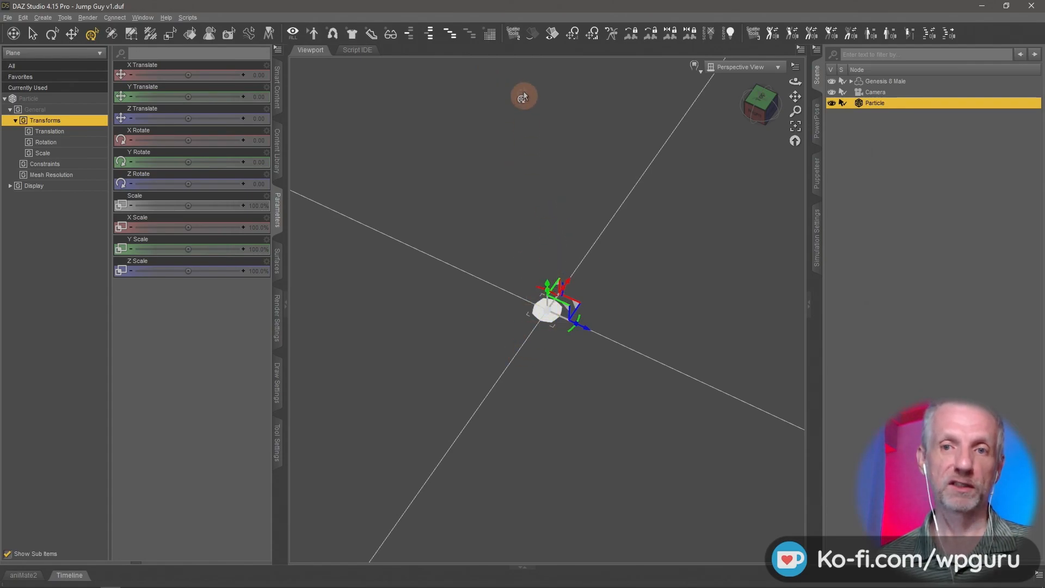
click(491, 35)
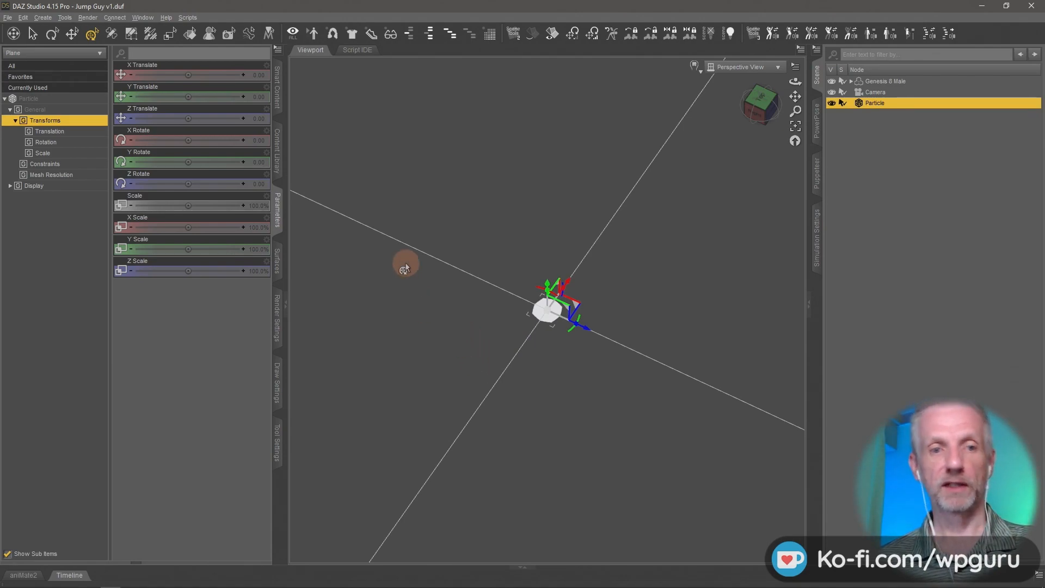
- Switch the Particle's mesh resolution level to Base and back to High Resolution to compare the two shapes
click(79, 176)
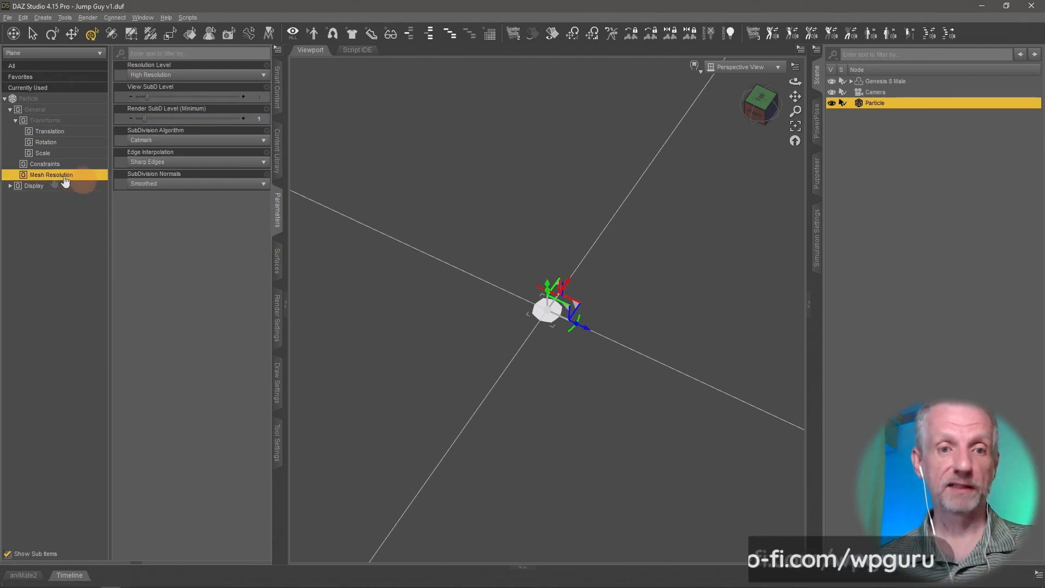
click(185, 174)
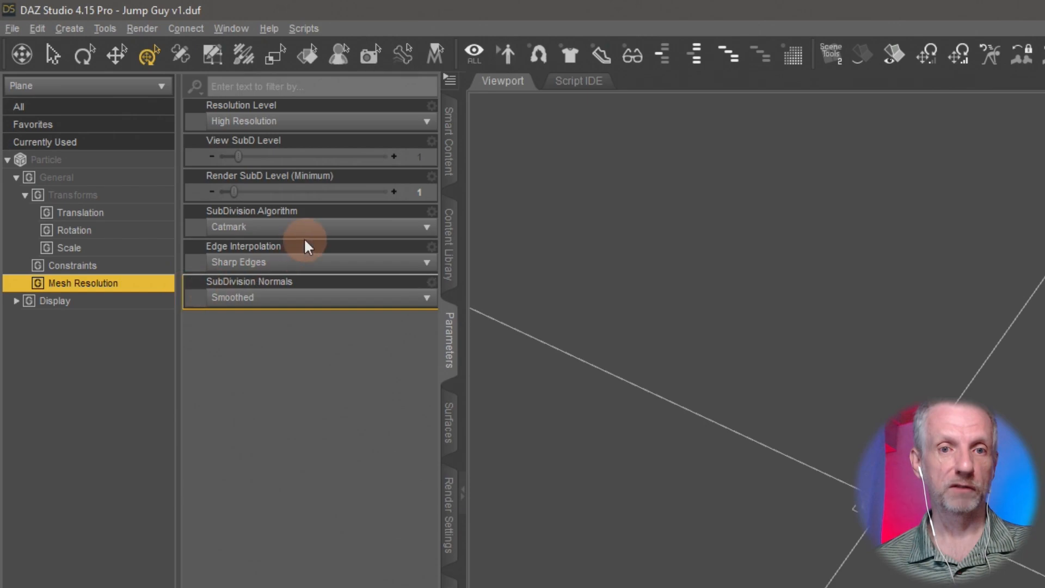
click(375, 121)
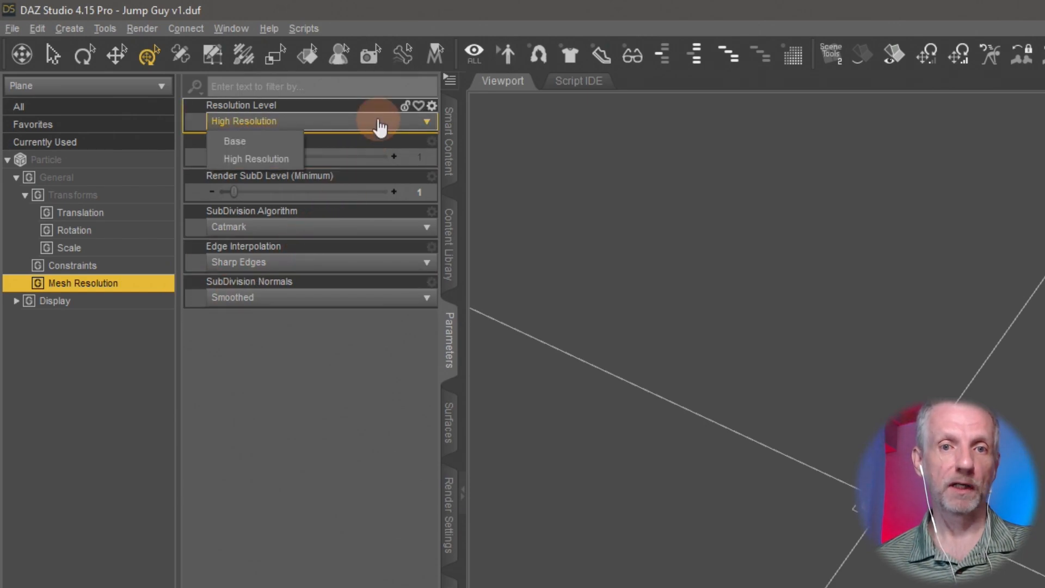
click(299, 143)
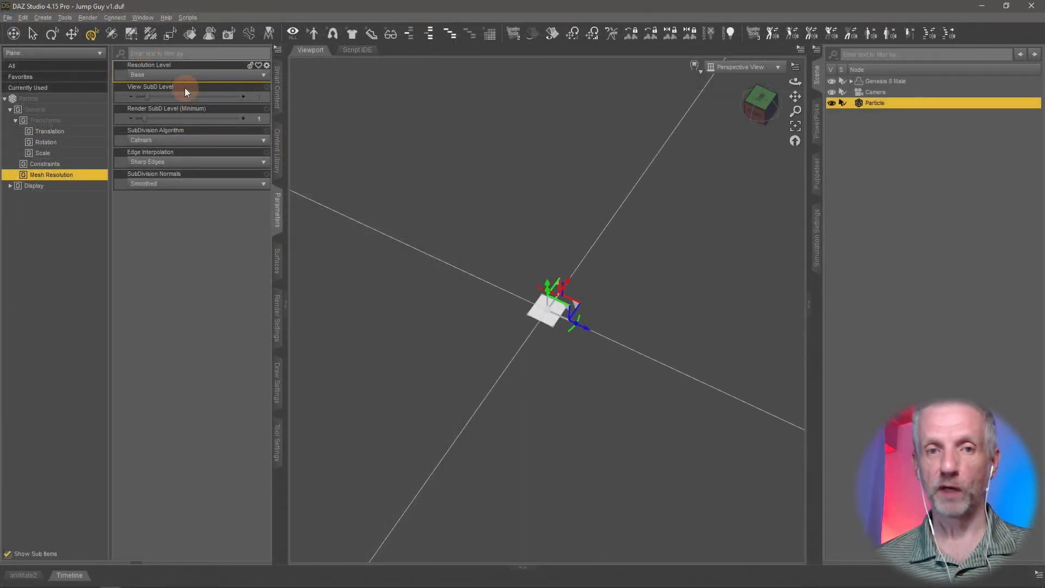
click(291, 122)
click(175, 95)
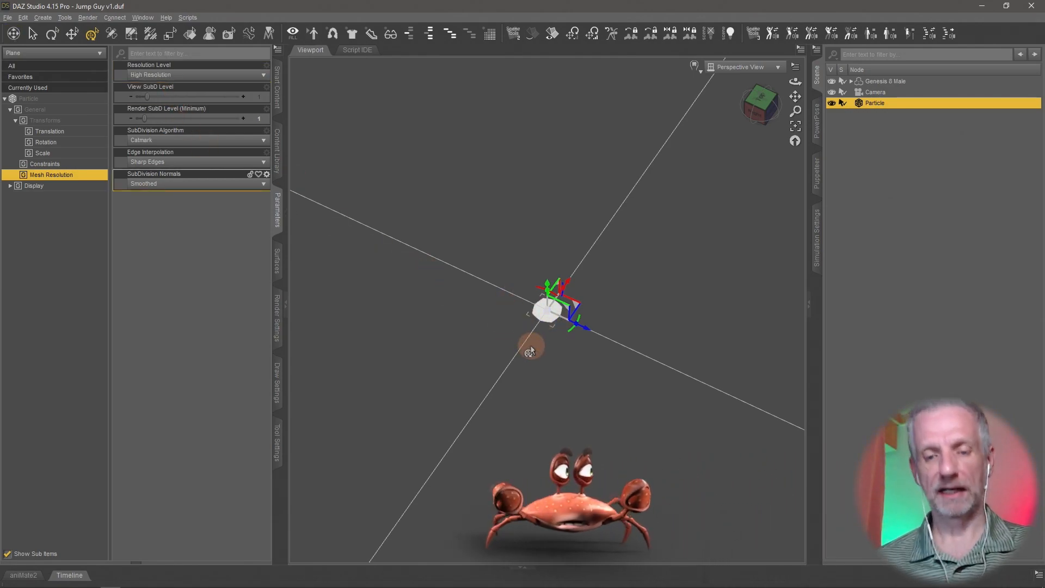
- Create a cube primitive with a size of 1 m and 1 division at the scene origin beneath the figure
middle_drag(531, 348, 531, 346)
scroll(531, 347, down, 10)
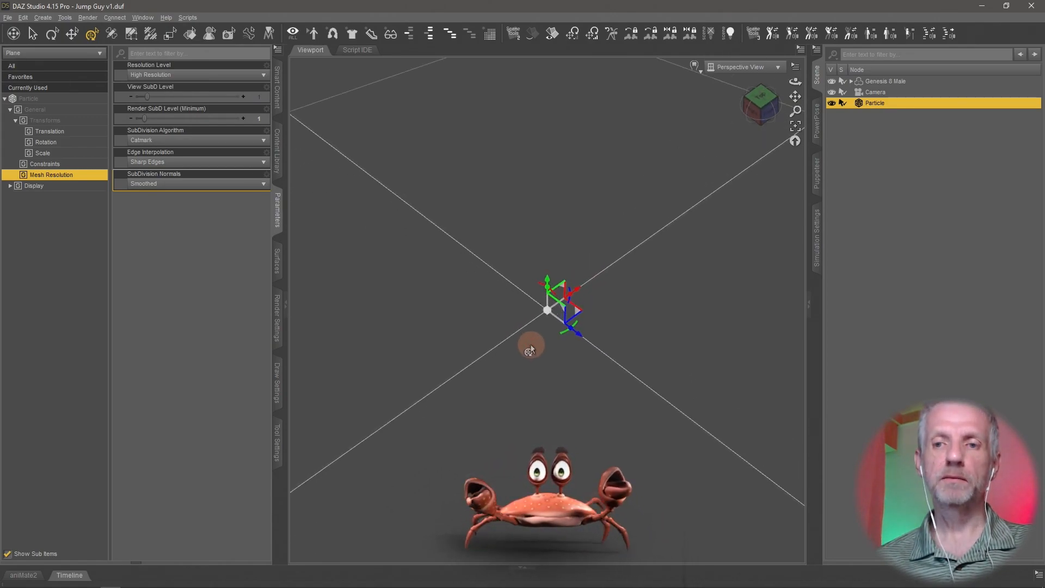
scroll(532, 348, down, 3)
middle_drag(443, 284, 413, 288)
scroll(444, 287, down, 4)
middle_drag(479, 343, 484, 354)
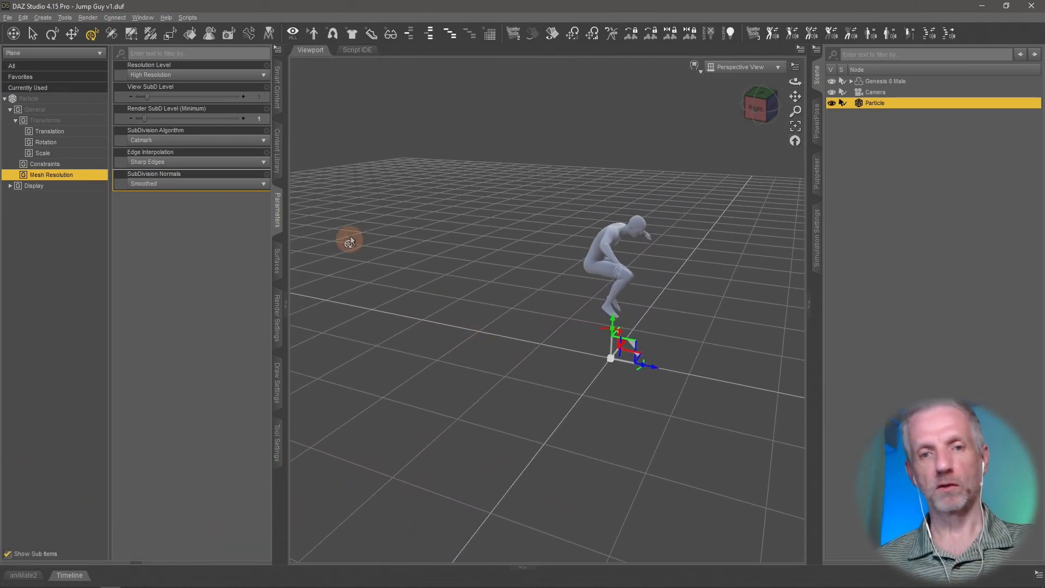
middle_drag(332, 247, 373, 275)
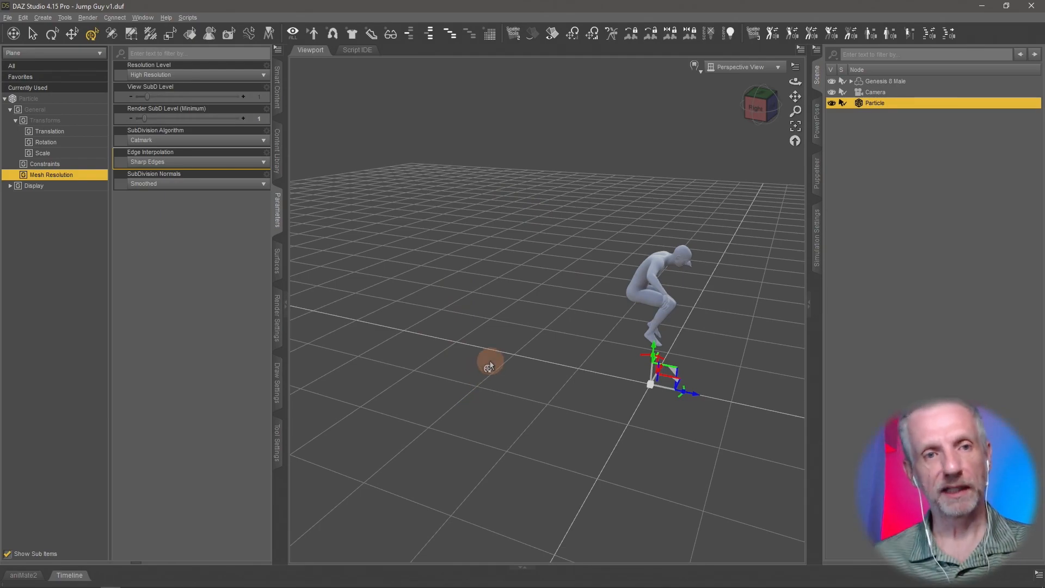
click(43, 17)
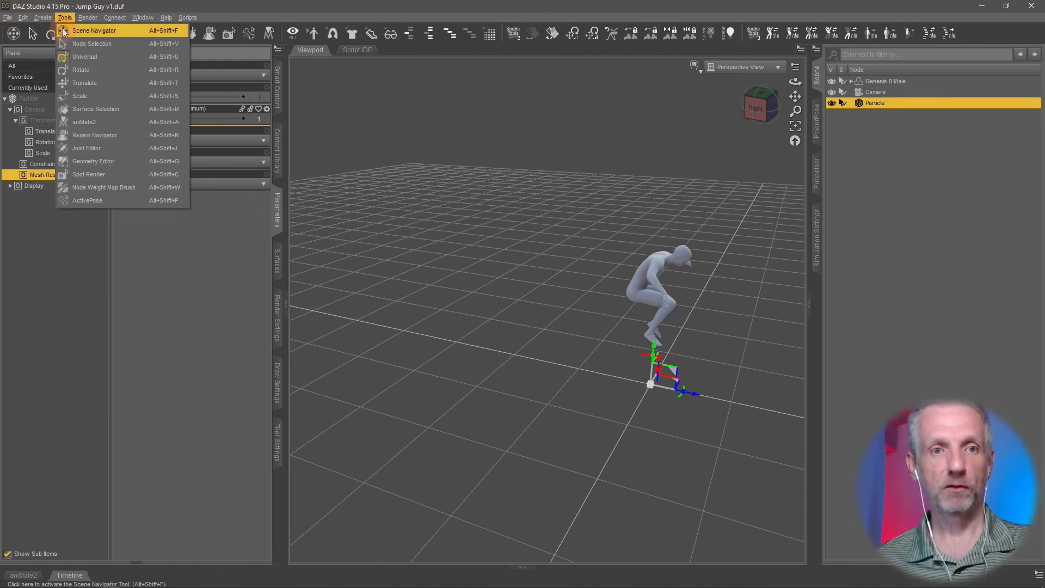
click(68, 101)
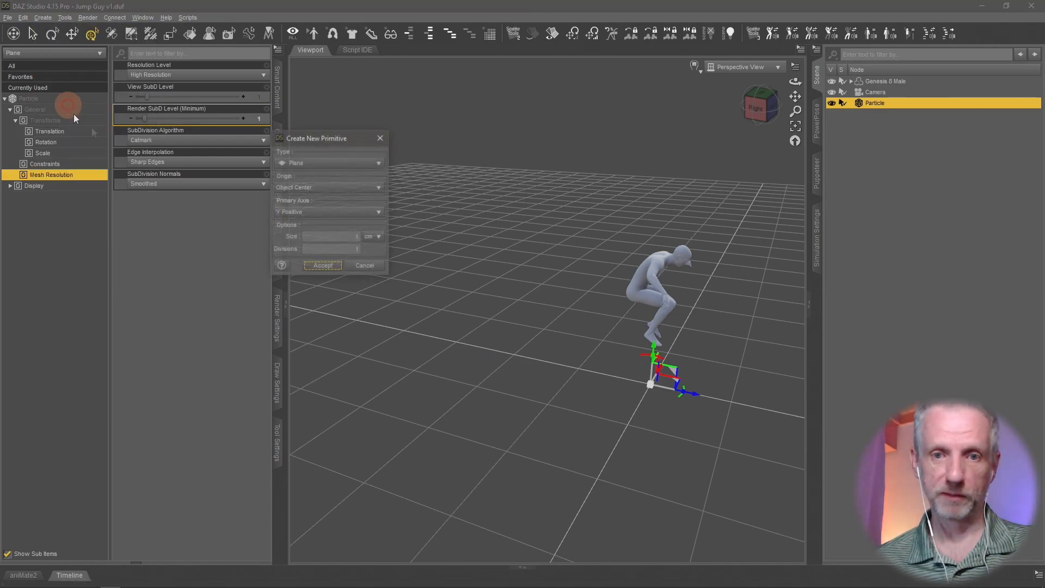
click(354, 159)
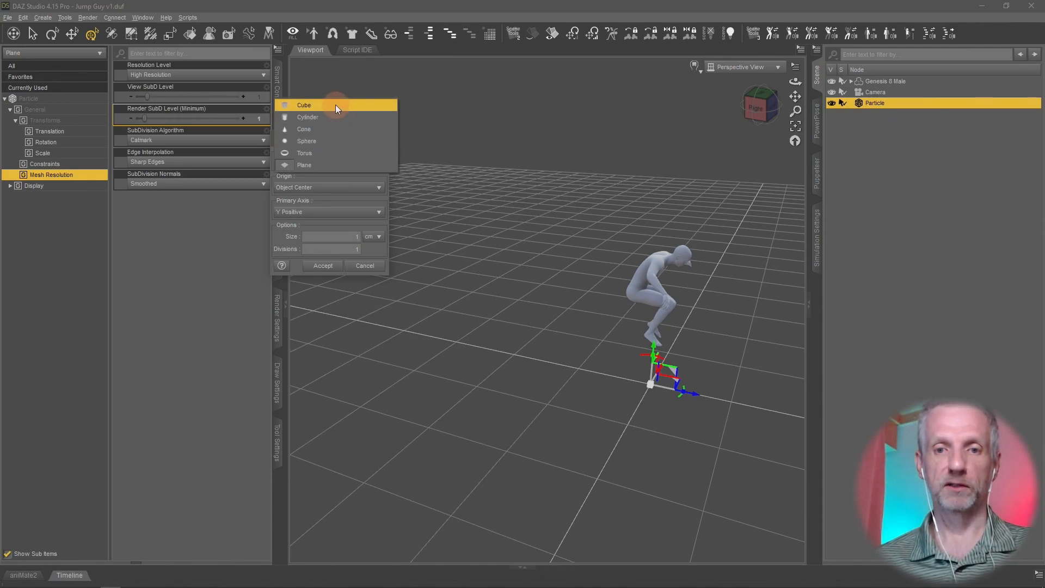
click(351, 109)
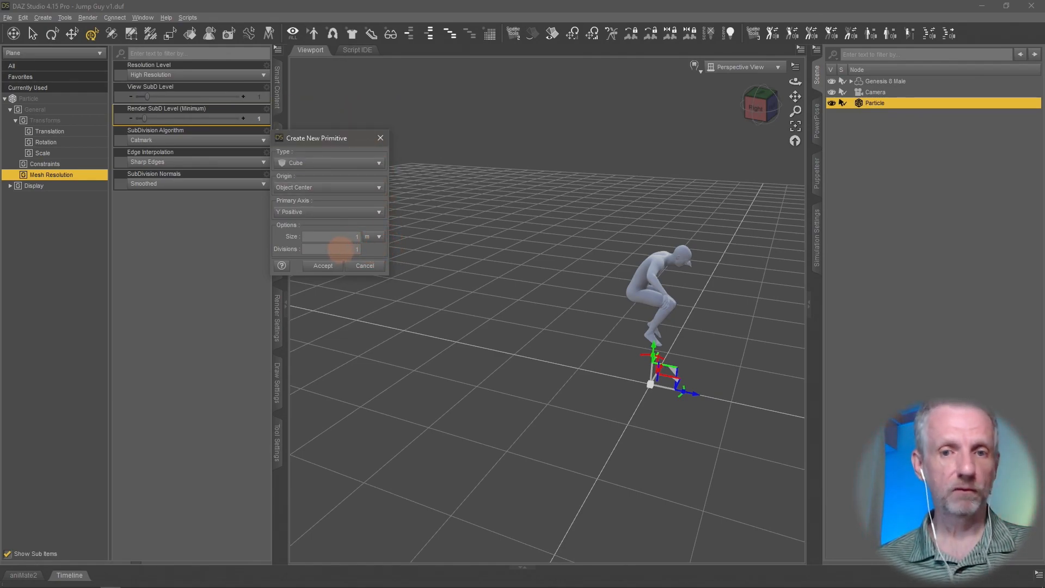
click(323, 266)
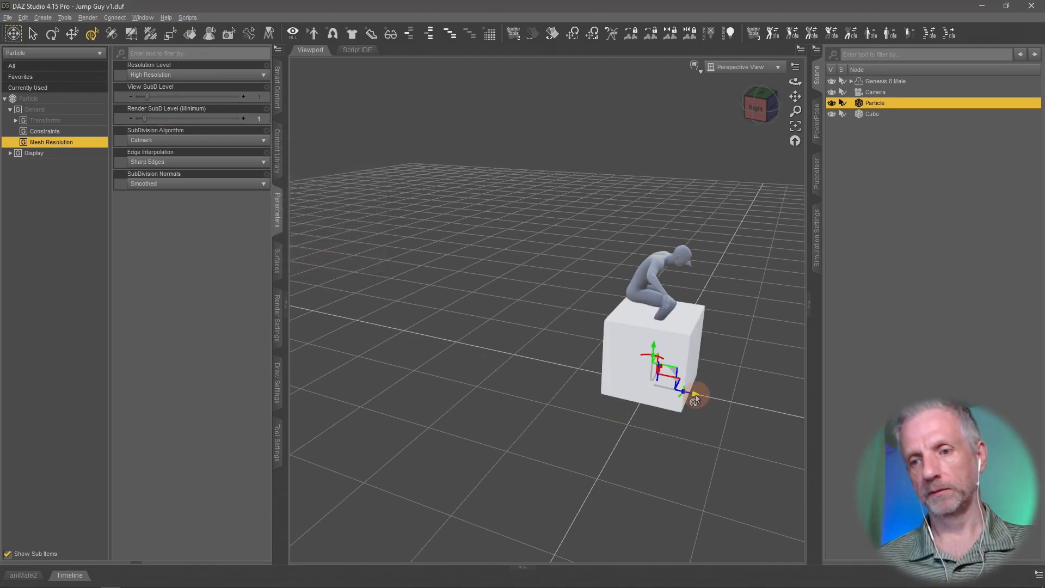
- Move the cube back along its Z axis to stand behind the figure and scale it up uniformly well beyond the figure's height
drag(696, 404, 603, 396)
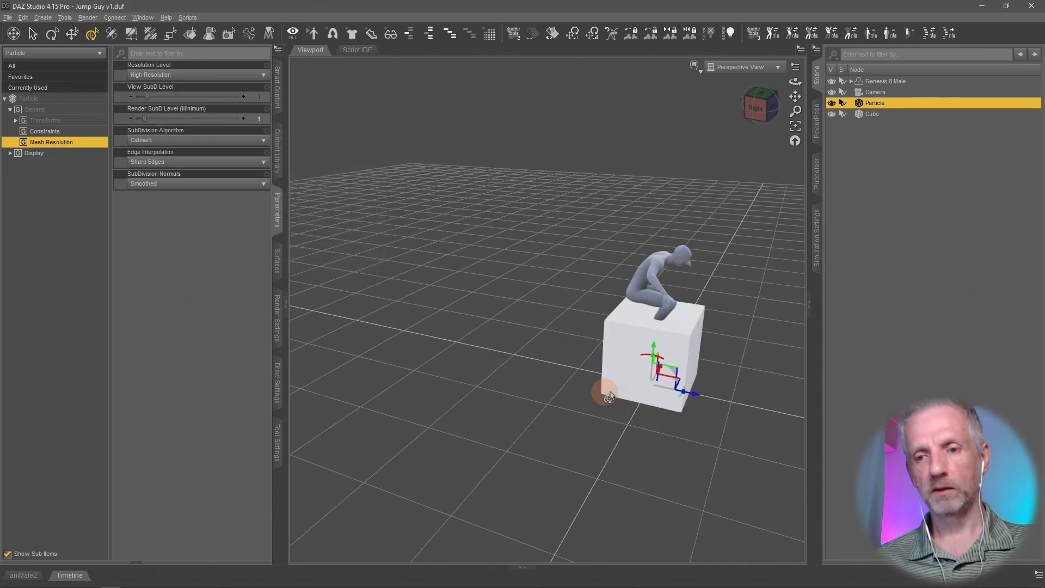
click(626, 354)
drag(698, 364, 476, 362)
middle_drag(476, 367, 391, 343)
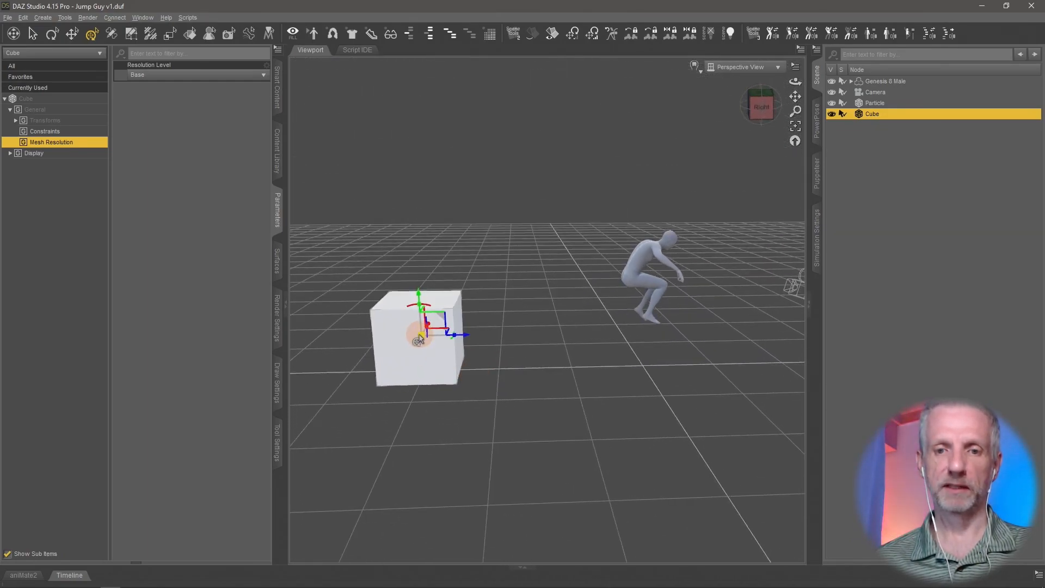
drag(420, 332, 464, 345)
- Raise the enlarged cube along its Y axis and switch the viewport to Camera to check the coverage behind the figure
mouse_move(492, 345)
middle_down()
mouse_move(450, 350)
mouse_move(487, 353)
middle_up()
scroll(487, 355, down, 2)
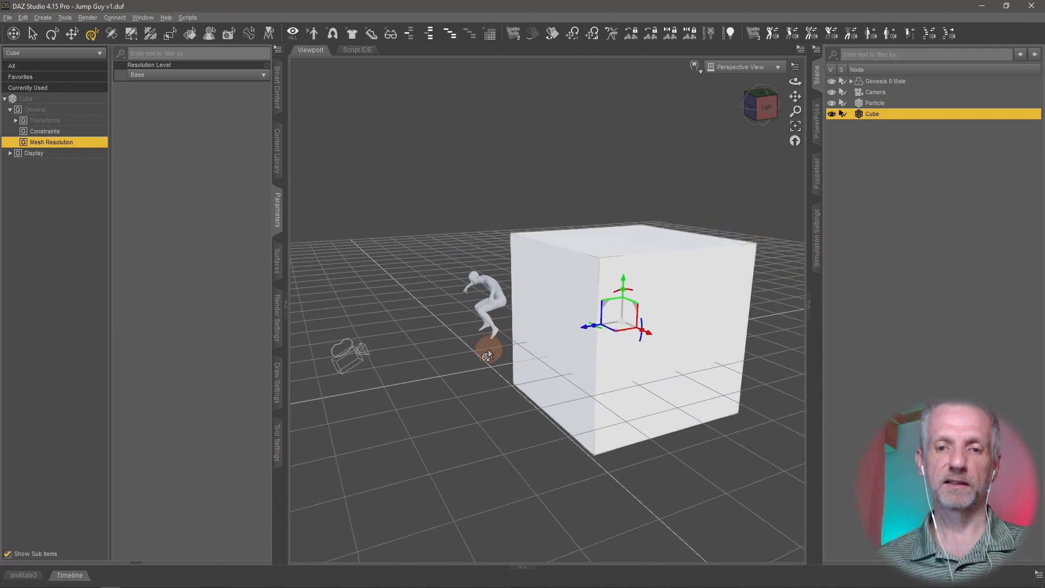
scroll(488, 351, down, 1)
middle_drag(497, 341, 501, 340)
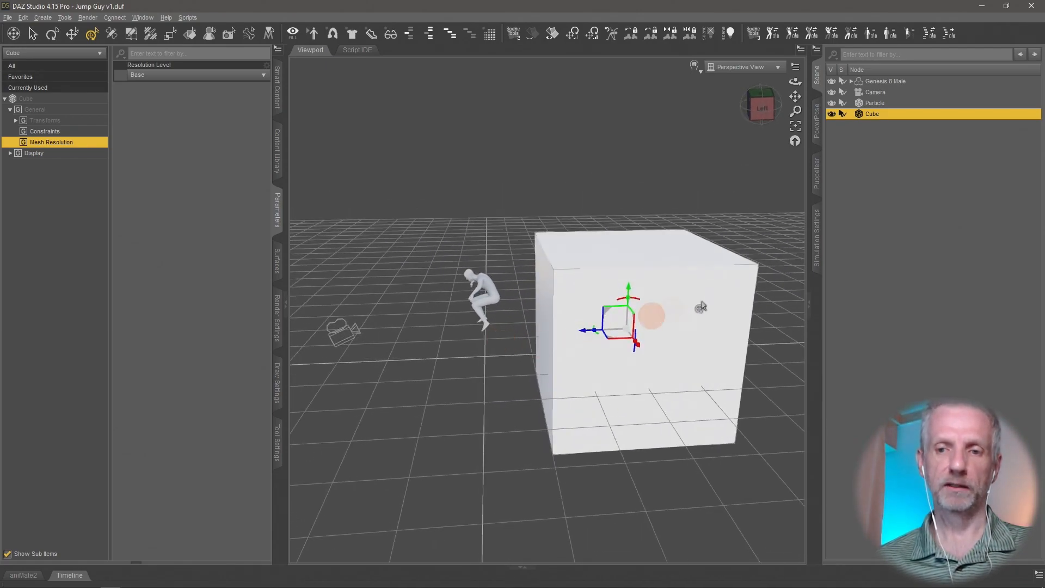
drag(628, 294, 613, 181)
click(741, 69)
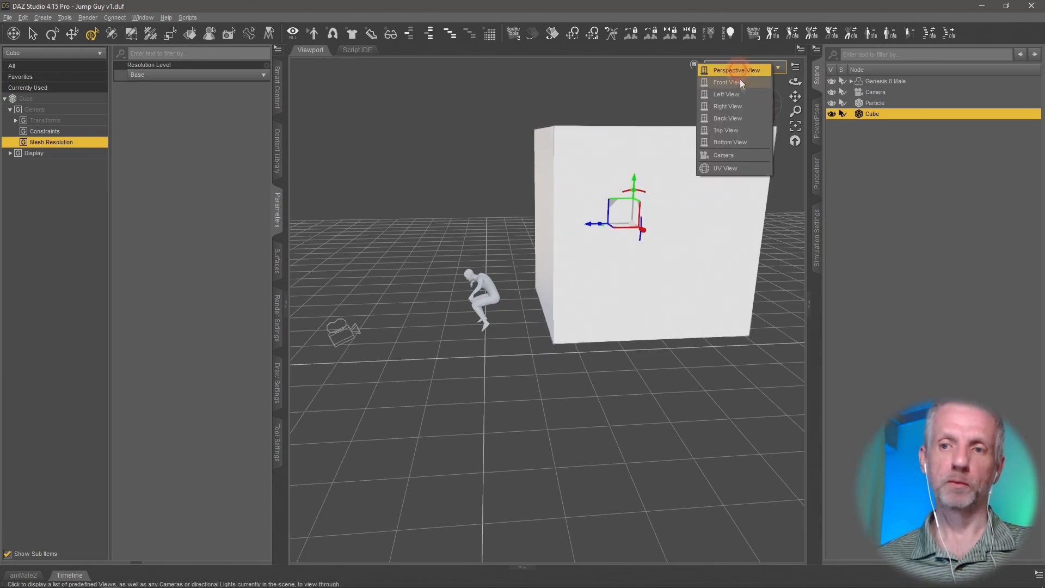
click(736, 156)
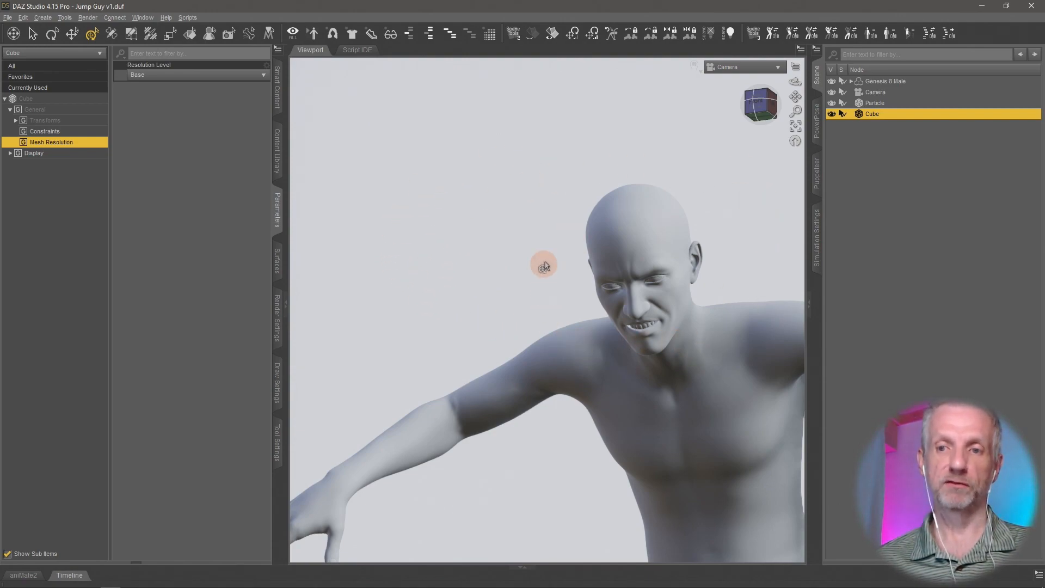
- Push the cube farther back along its Z axis behind the figure and check its coverage through the Camera view
click(763, 67)
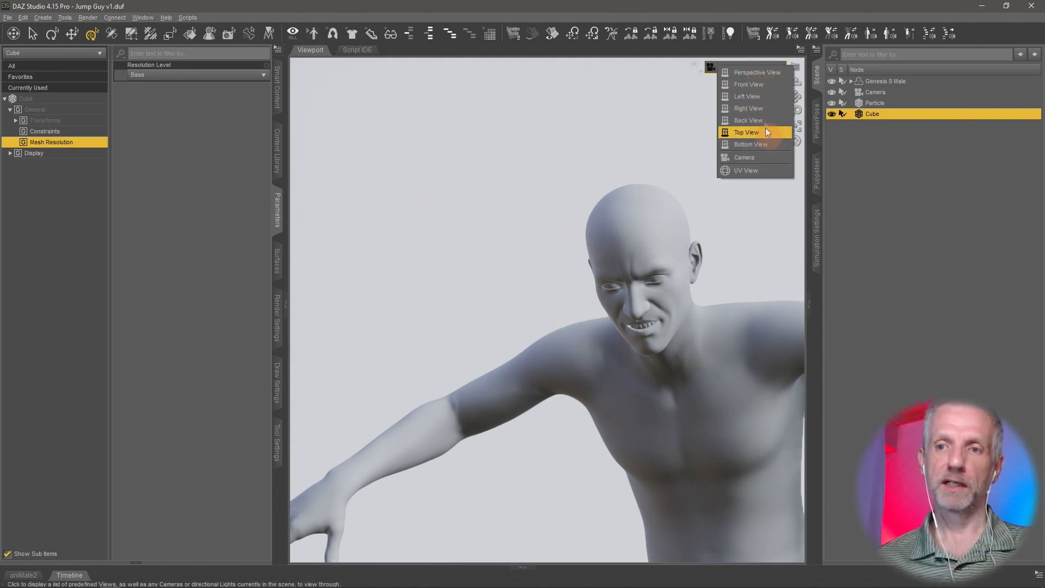
click(760, 72)
middle_drag(576, 250, 576, 250)
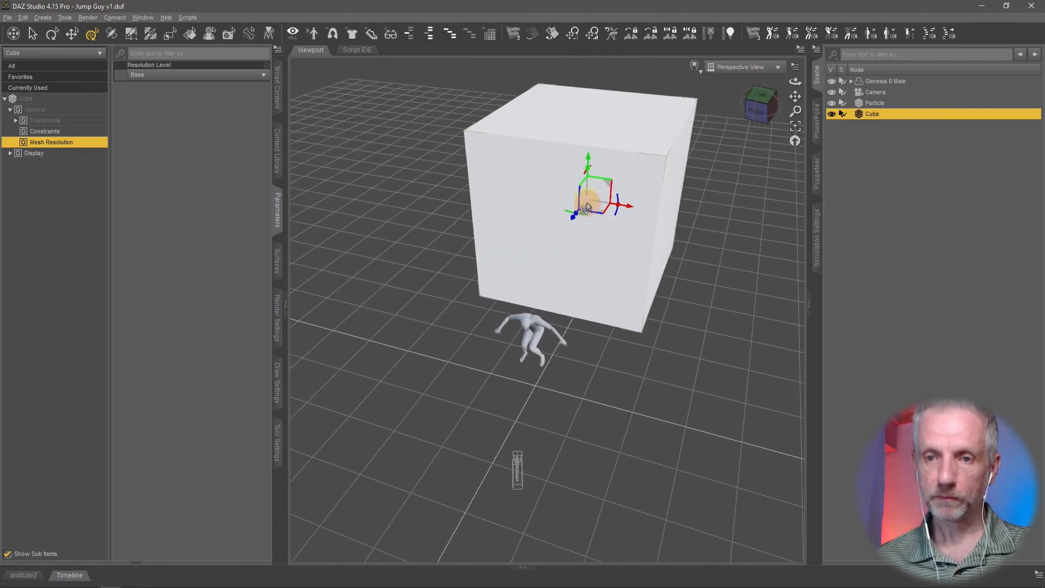
drag(585, 204, 582, 207)
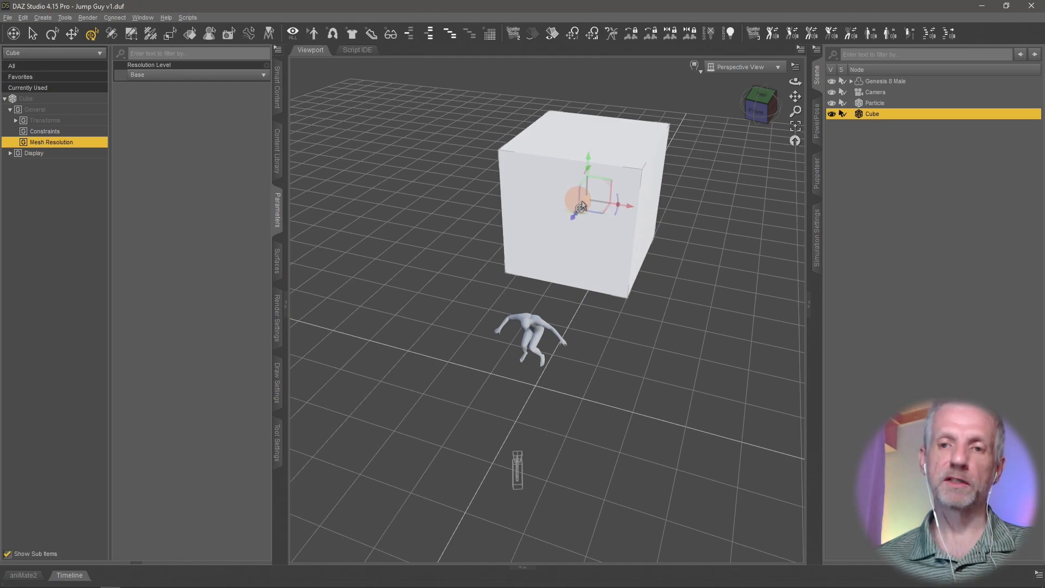
click(740, 68)
click(732, 159)
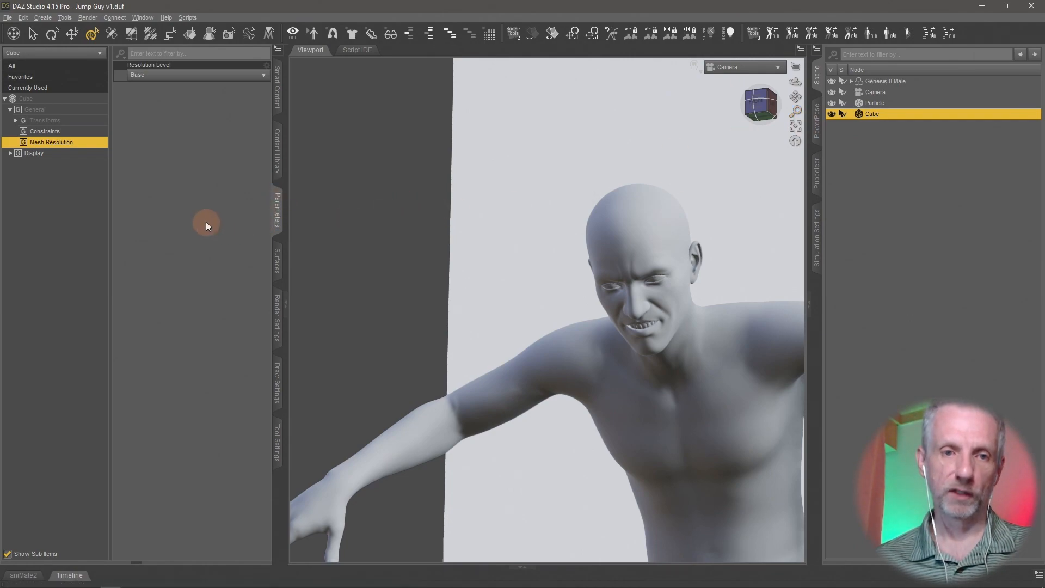
- Shift the cube sideways to an X Translate of about -184 to cover the background, and return to Perspective View
click(84, 110)
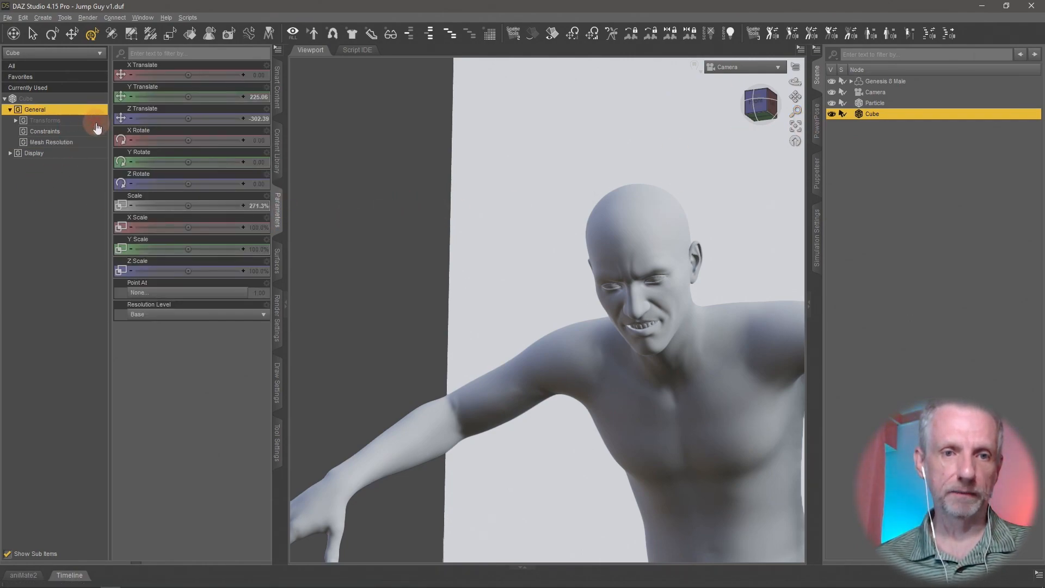
mouse_move(189, 74)
mouse_down()
mouse_move(173, 81)
mouse_move(207, 73)
mouse_move(189, 75)
mouse_up()
click(764, 67)
click(764, 79)
middle_drag(627, 230, 628, 230)
- Rename the cube node as Volume
click(874, 116)
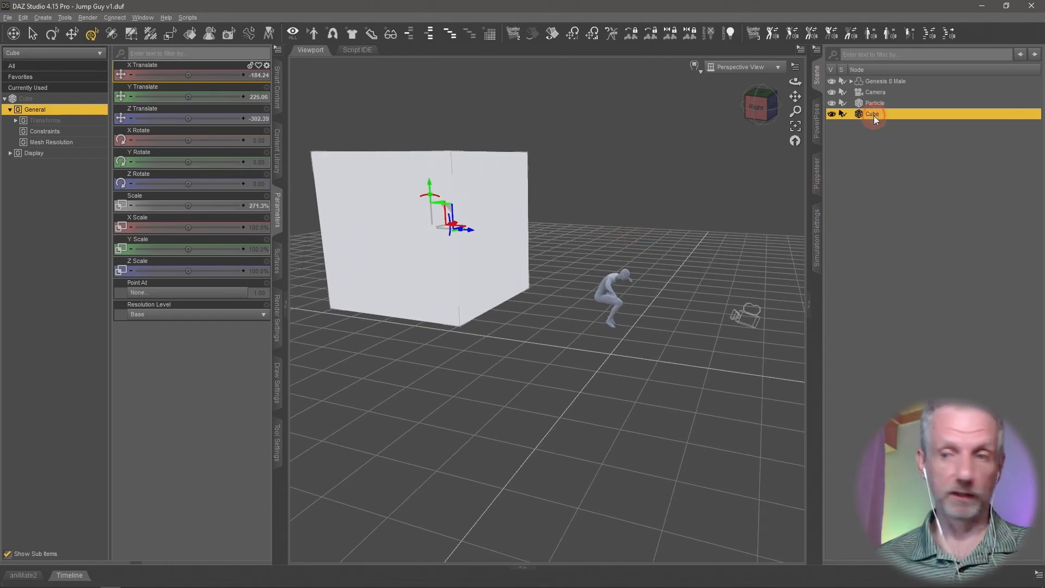
text(Volume)
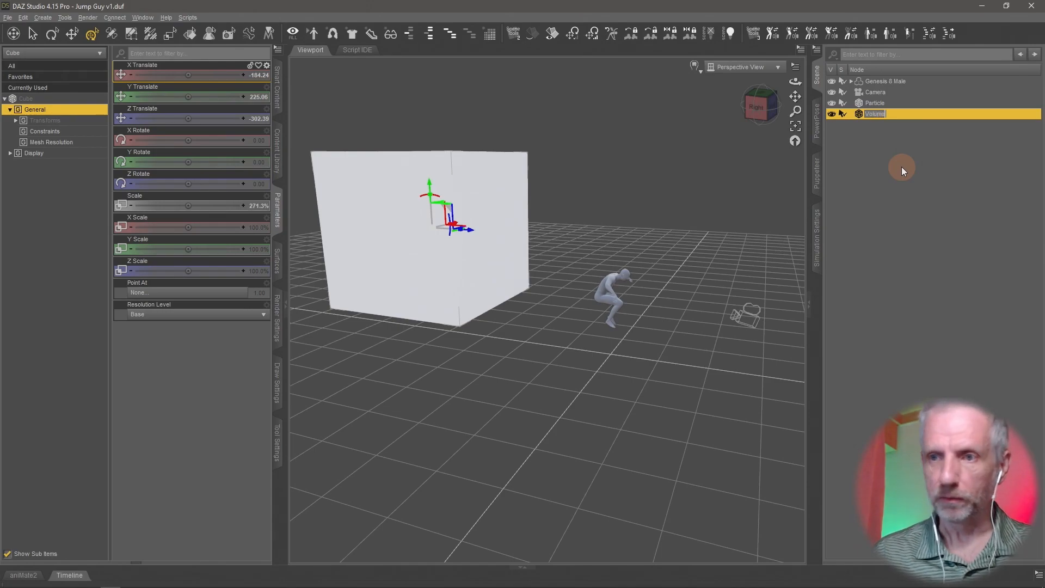
key(Return)
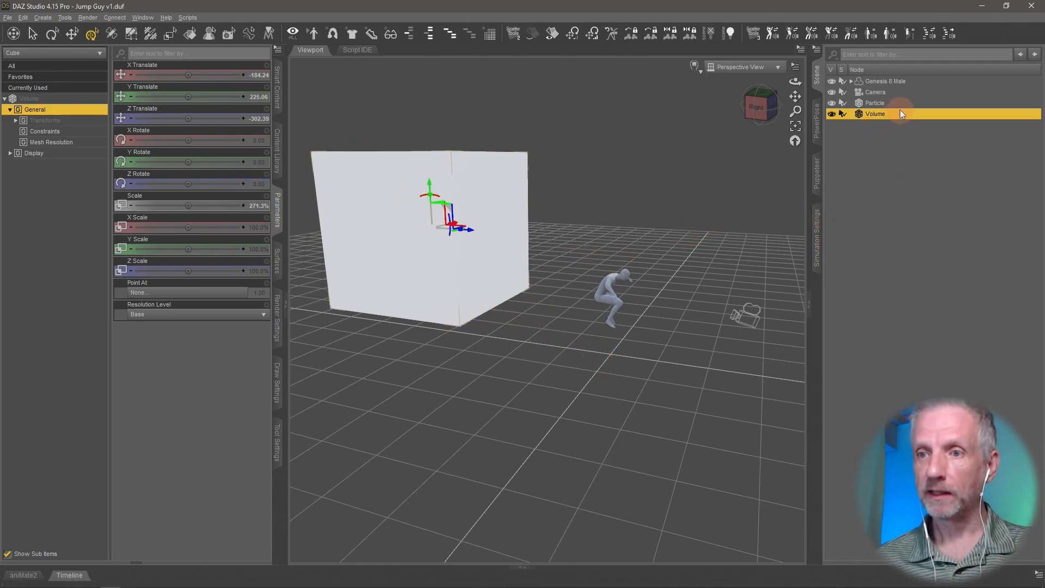
- Launch the UltraScatterPro script from the installed utility products with the Particle as the scatter object
click(884, 103)
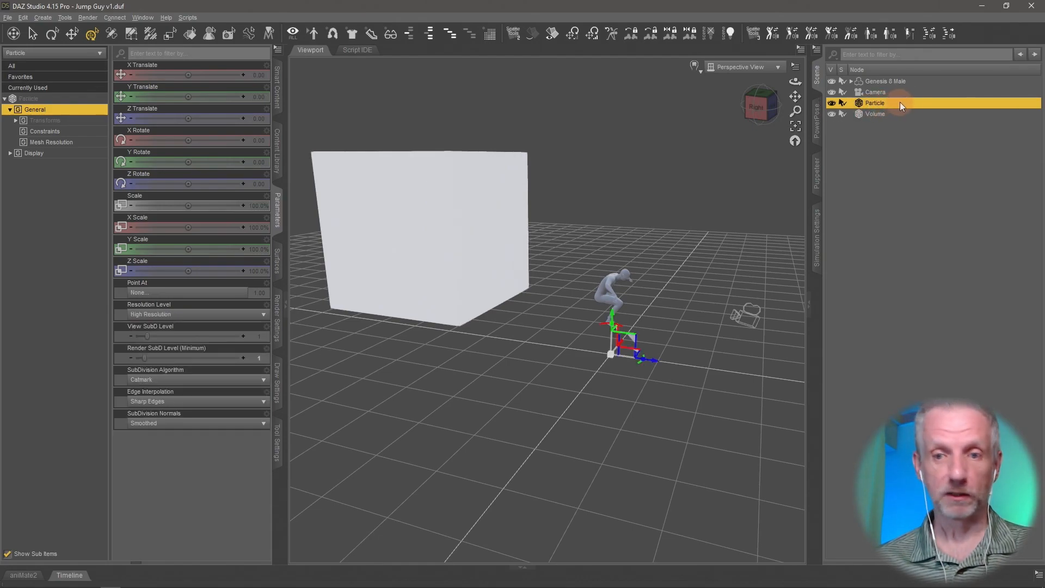
click(277, 86)
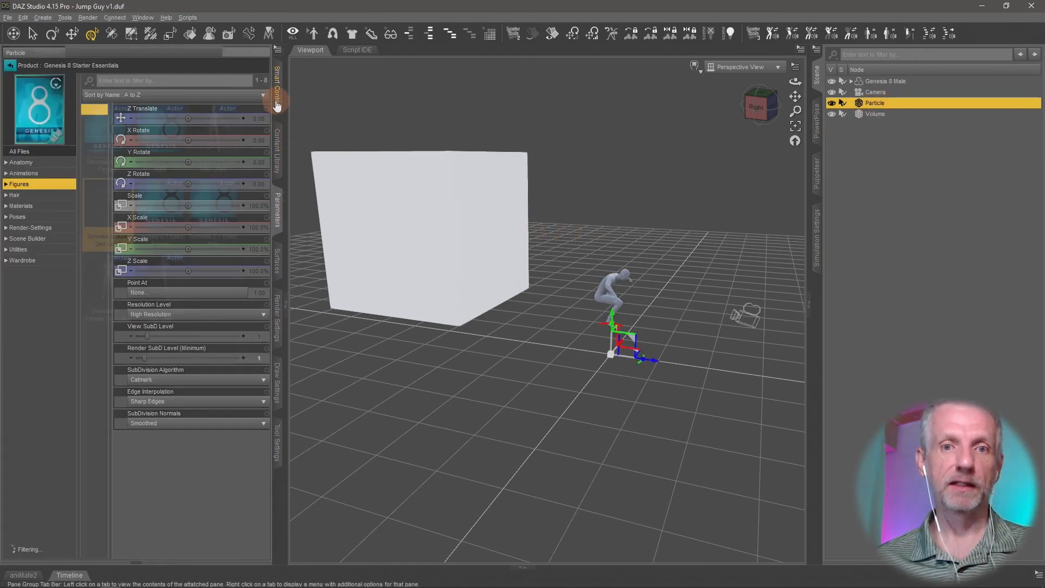
click(10, 65)
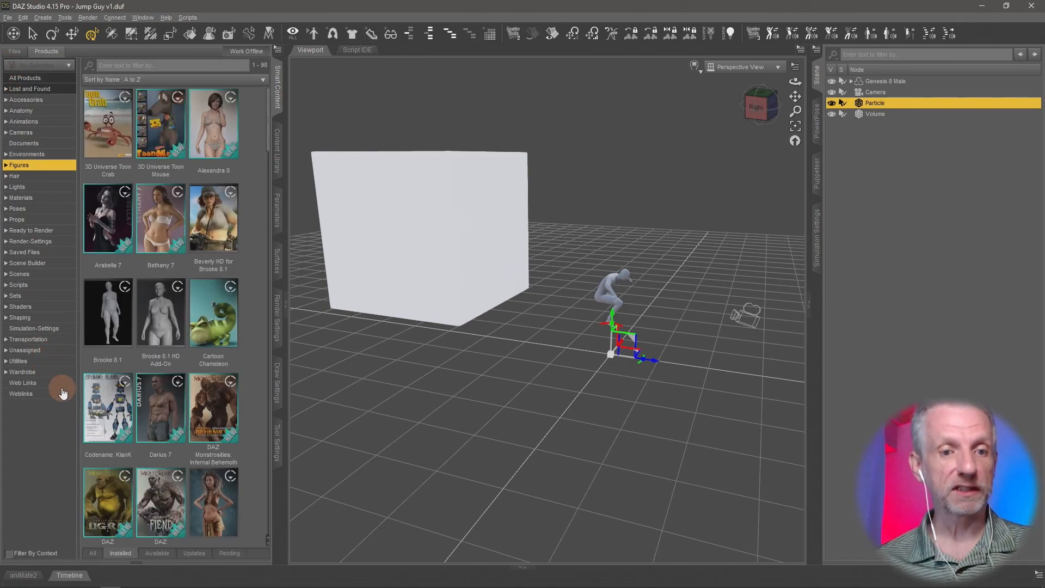
click(43, 287)
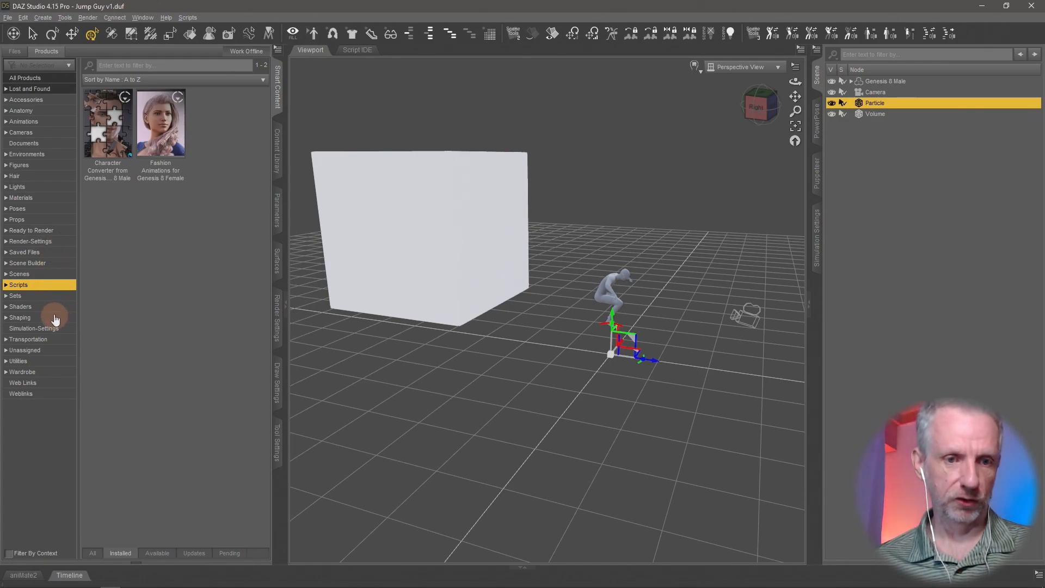
click(45, 365)
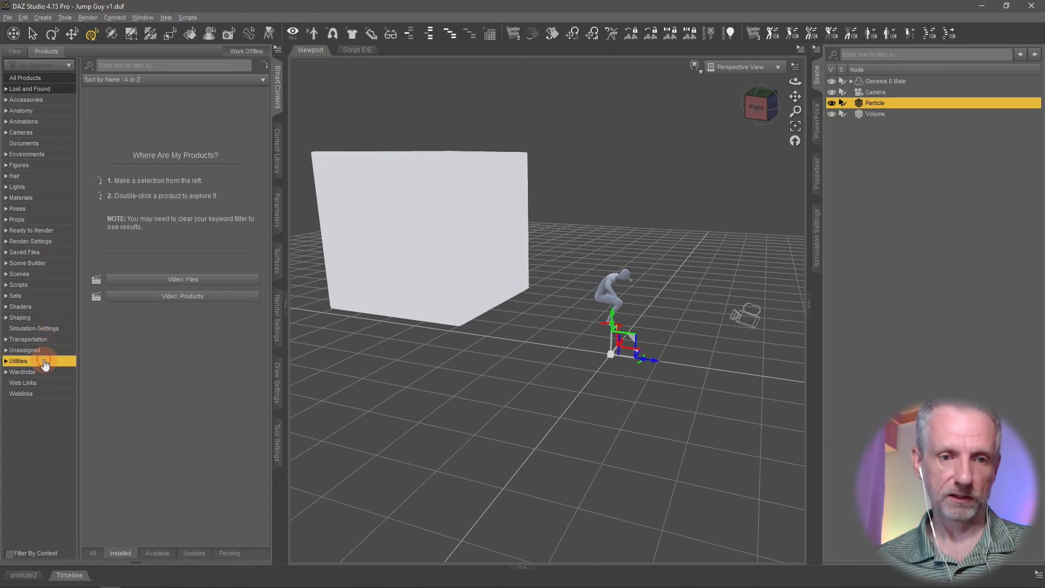
scroll(235, 364, down, 10)
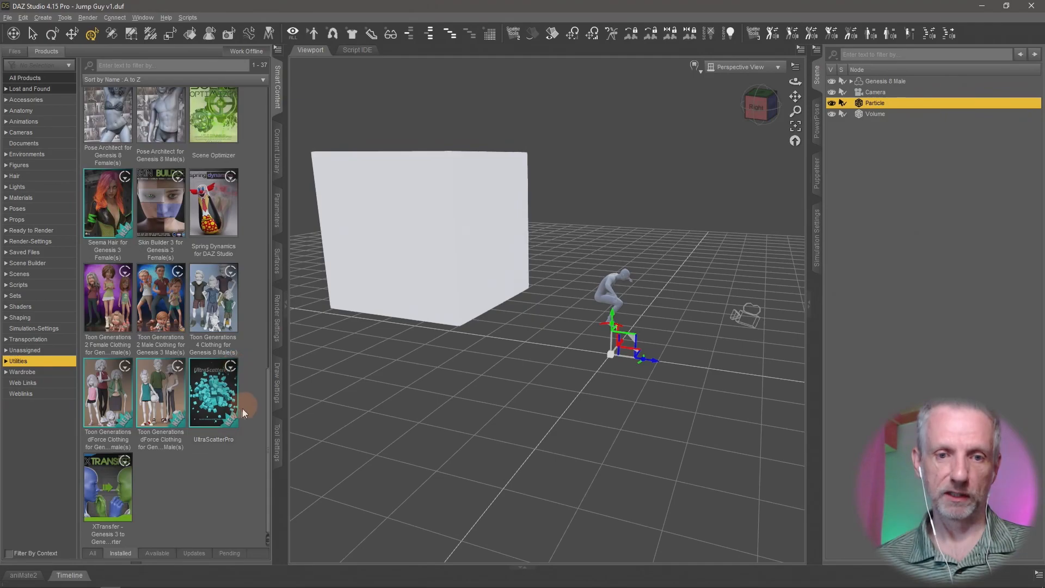
double_click(224, 410)
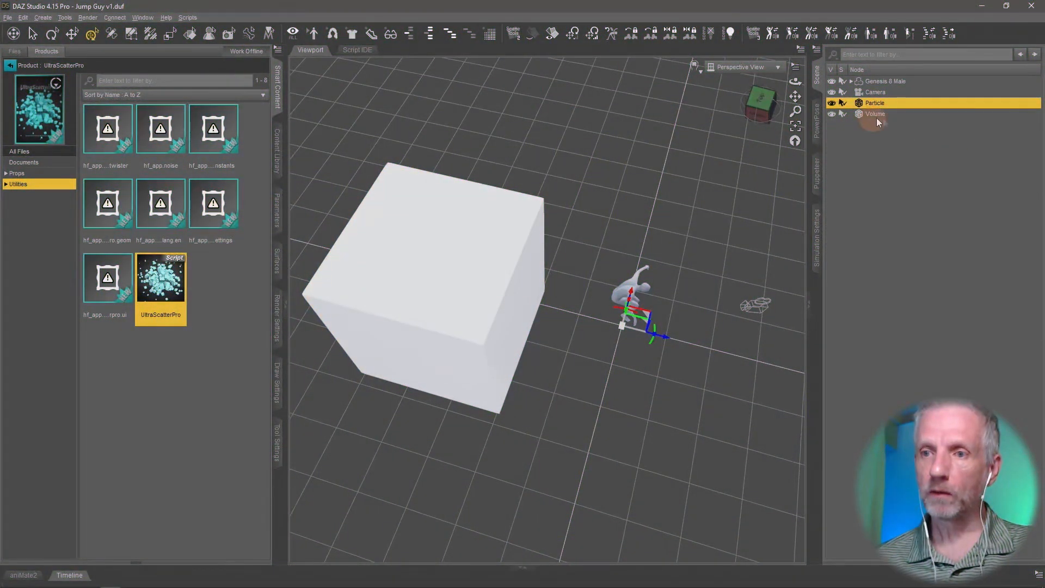
double_click(164, 286)
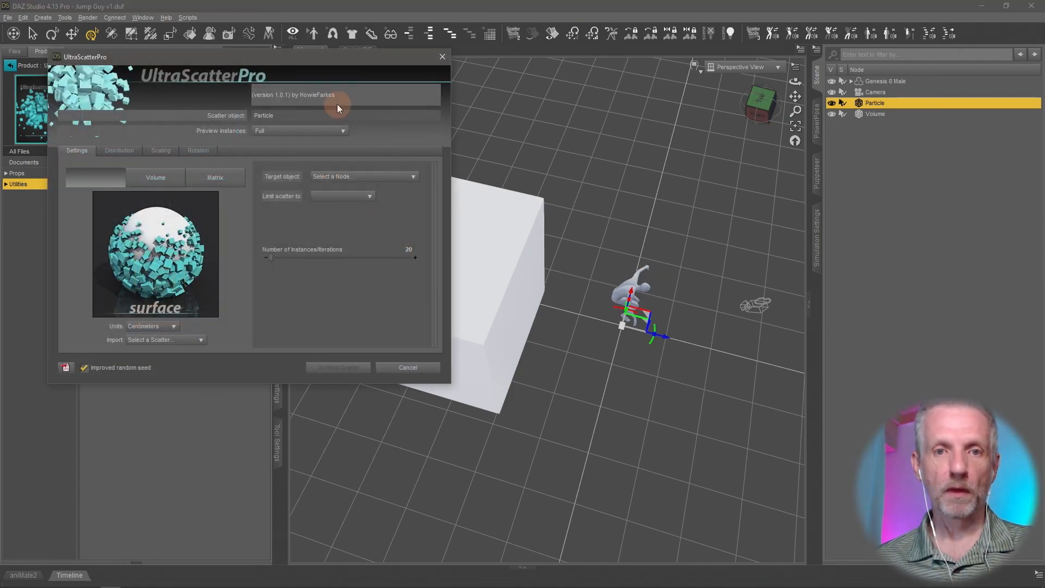
drag(323, 63, 305, 39)
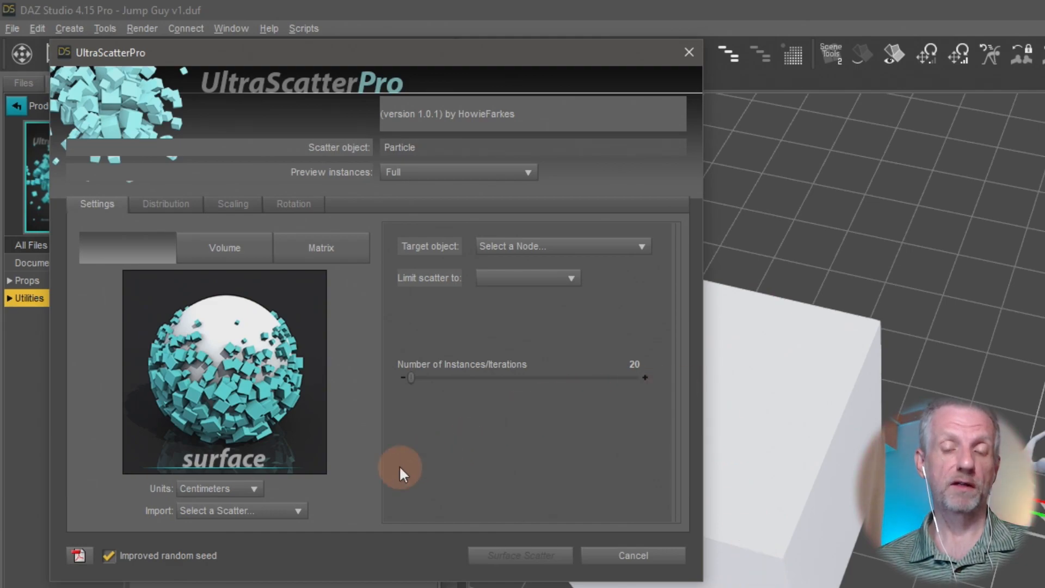
- Set UltraScatterPro to volume scattering with Volume as the target object and 1000 instances
click(246, 258)
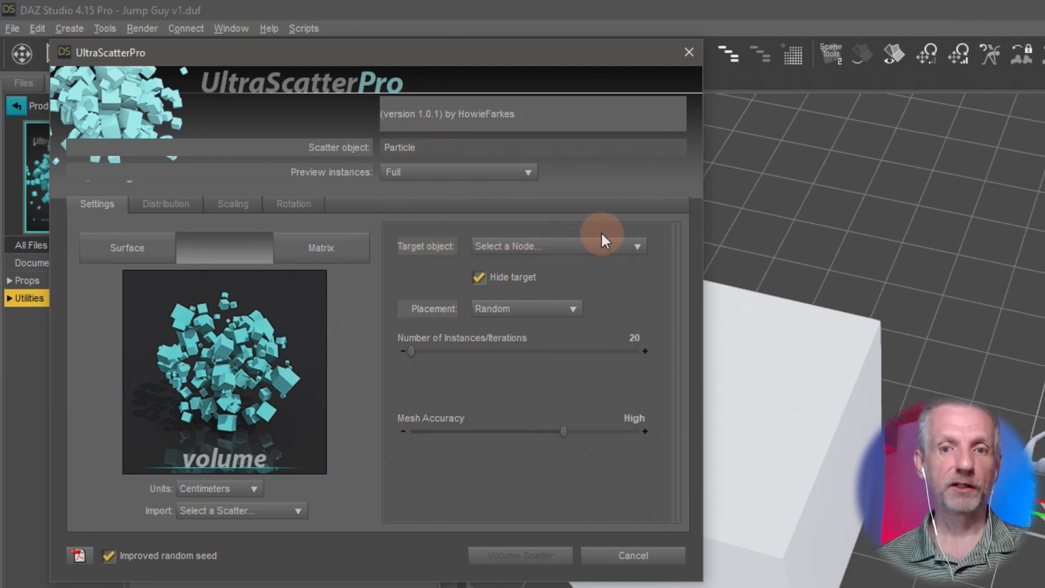
click(625, 248)
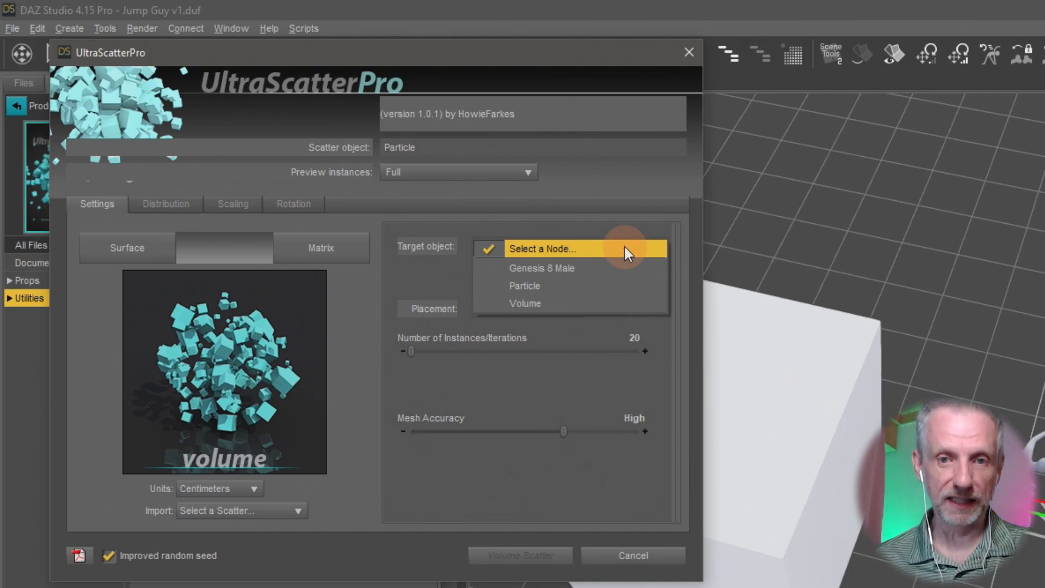
click(564, 306)
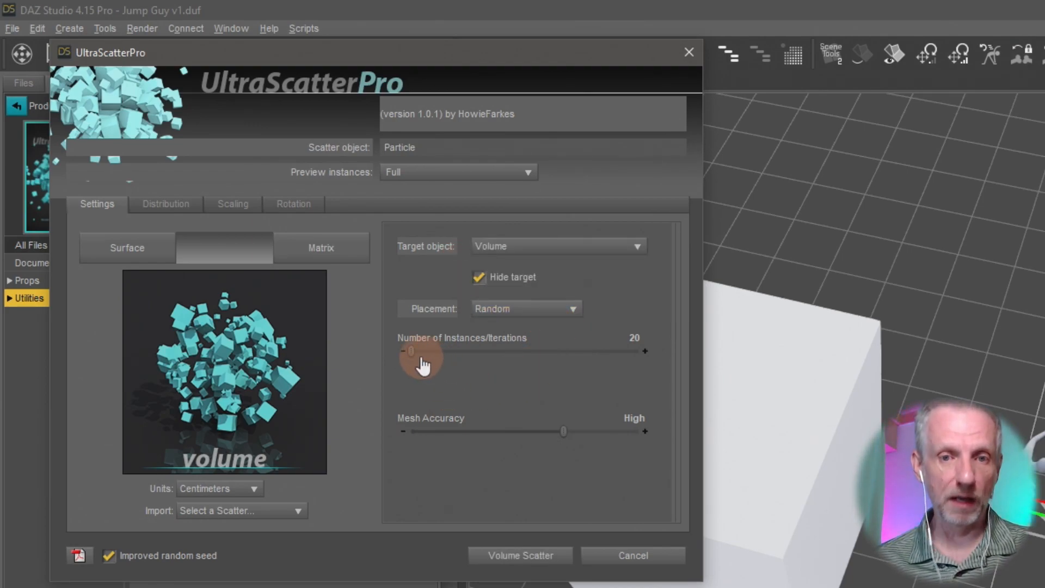
click(635, 339)
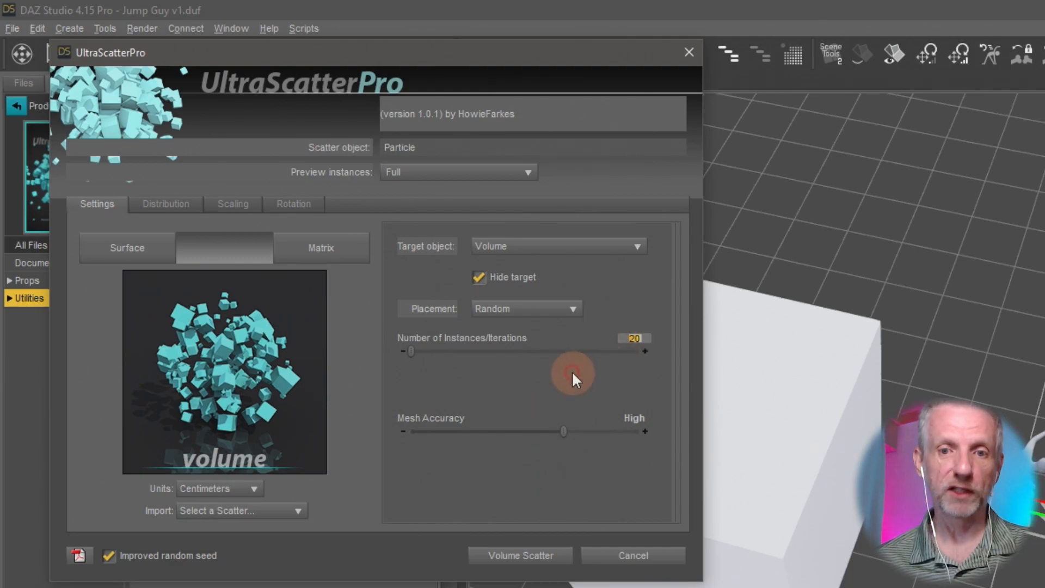
text(1000)
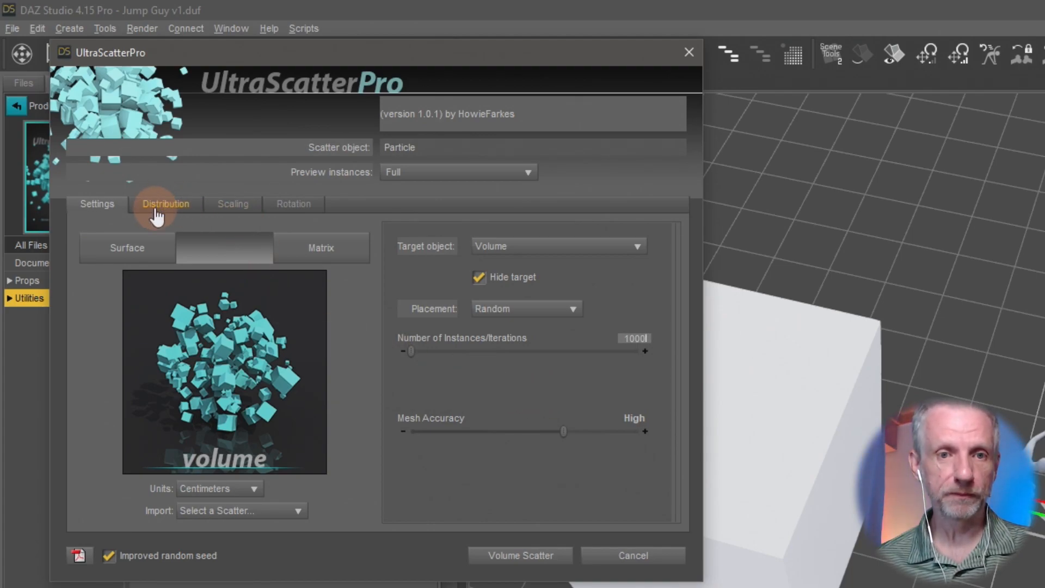
- Set the scatter's random rotation range to 180 degrees on each of the X, Y and Z axes
click(155, 205)
click(229, 218)
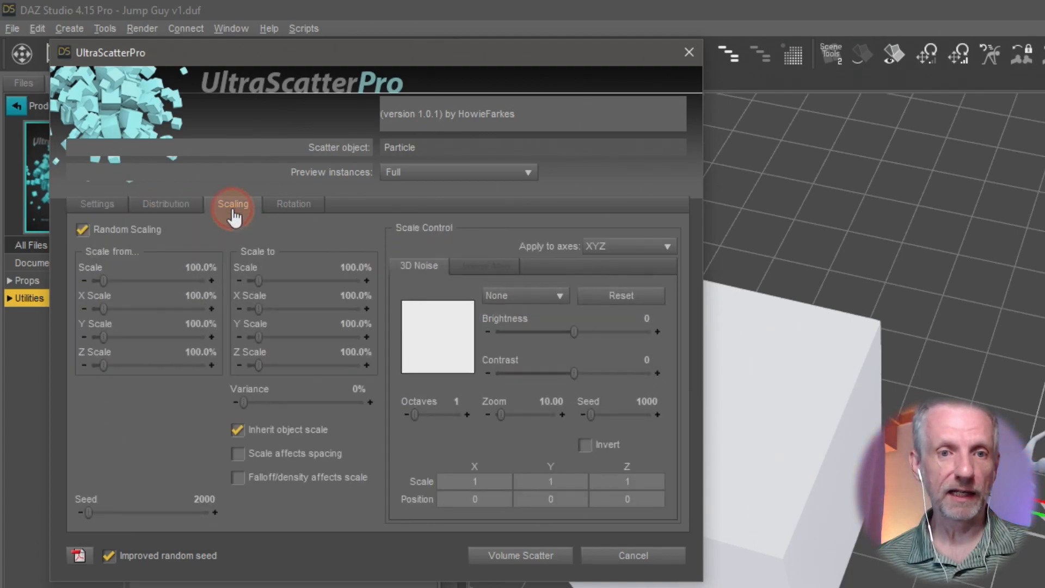
click(298, 204)
drag(89, 381, 215, 377)
drag(92, 417, 220, 413)
drag(92, 445, 215, 444)
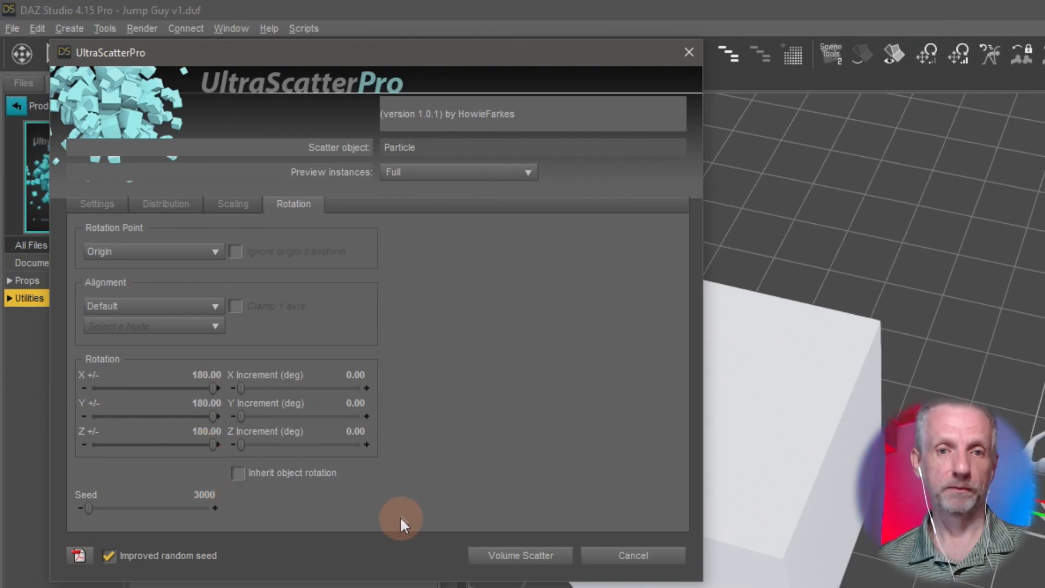
- Recheck the main scatter settings and run the volume scatter of the Particle inside the Volume cube
click(109, 212)
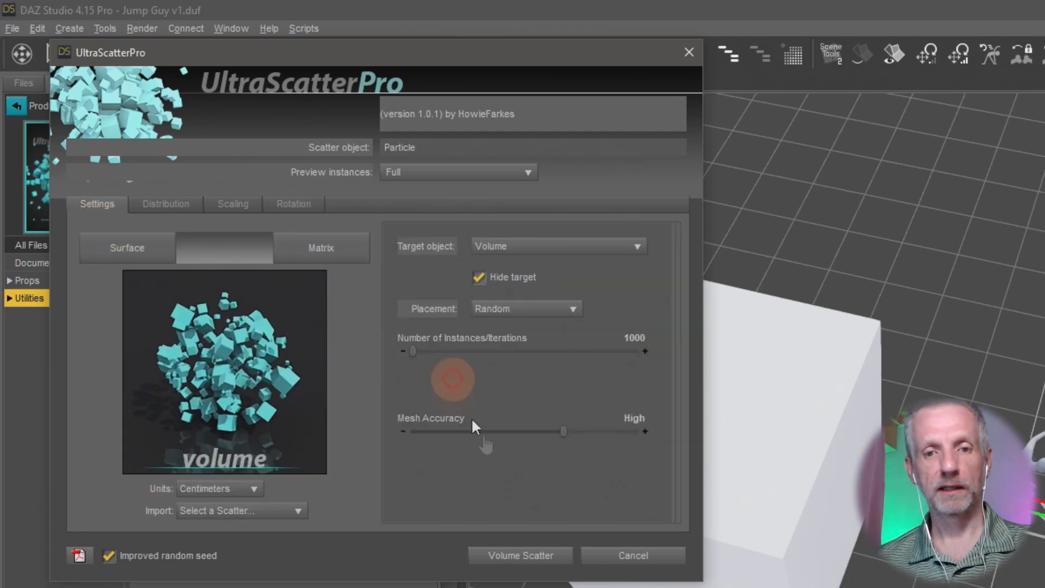
click(542, 556)
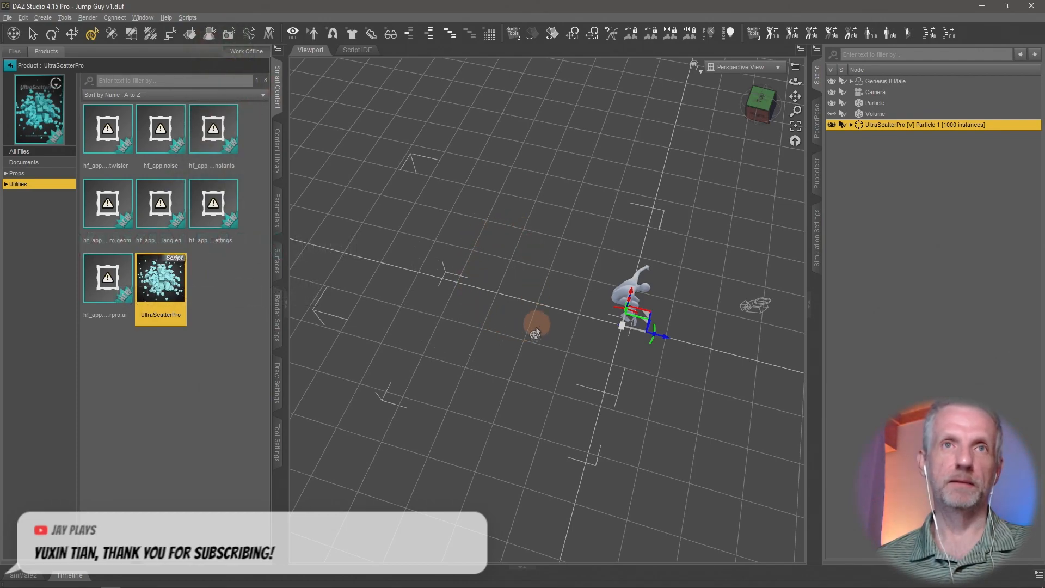
mouse_move(559, 373)
mouse_down()
mouse_move(561, 346)
mouse_move(560, 368)
mouse_up()
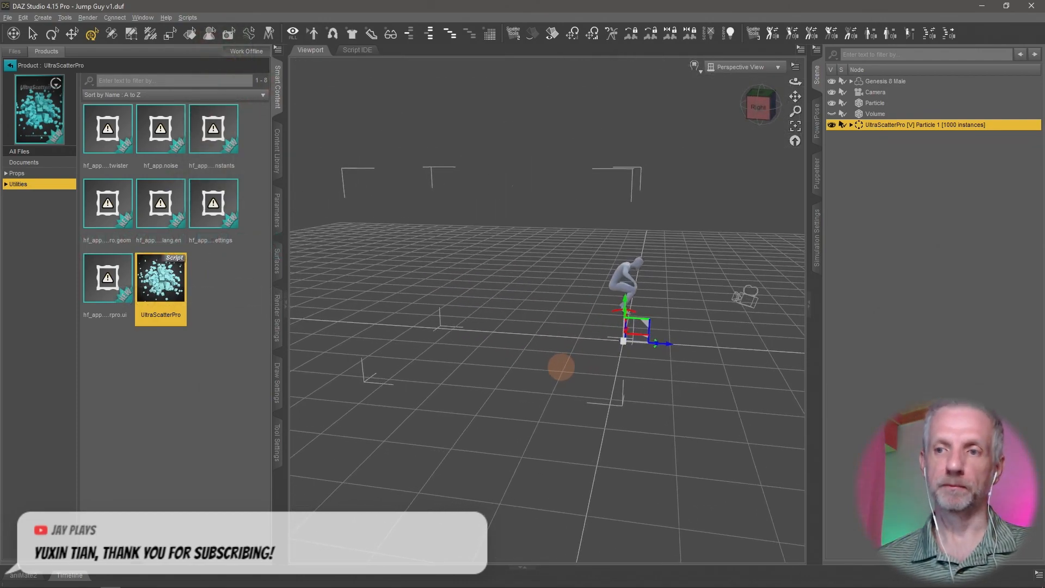
- Reopen the UltraScatterPro dialog to review the scatter settings and close it without scattering again
click(160, 290)
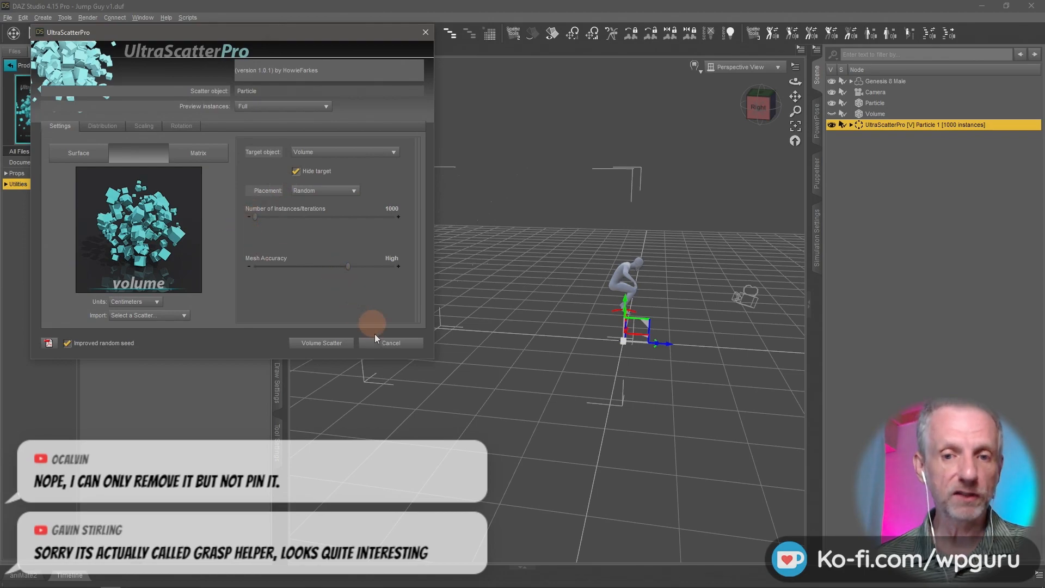
click(390, 345)
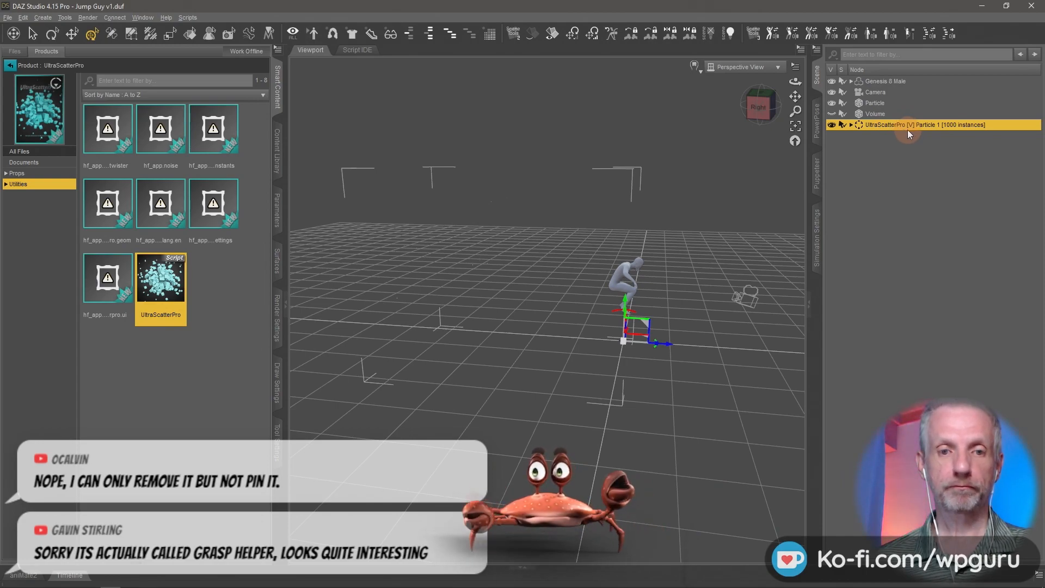
- Examine the scattered particle instances up close in Perspective View and behind the figure through the Camera view
alt+drag(475, 317, 615, 274)
click(892, 114)
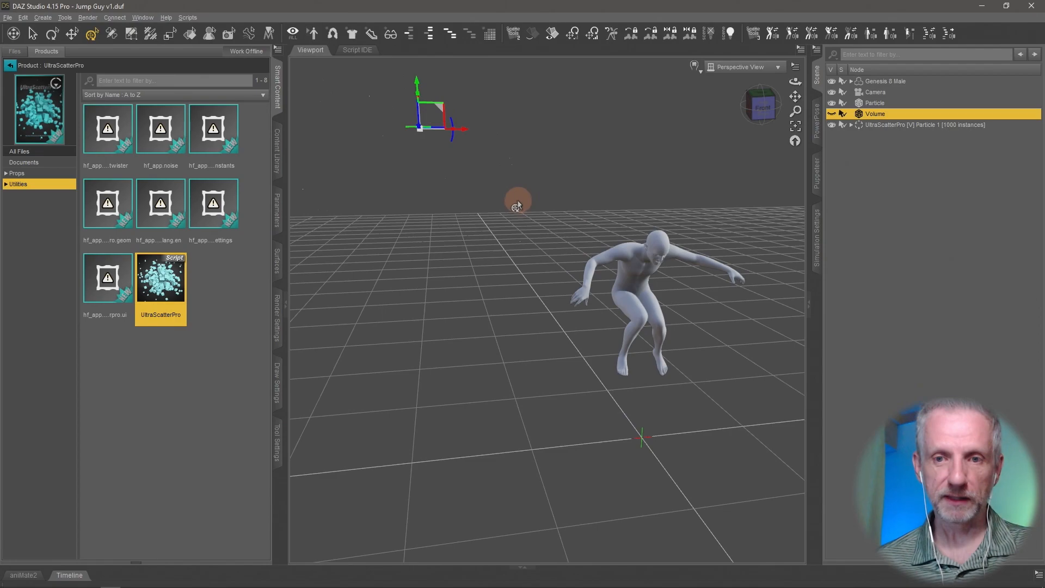
scroll(518, 204, up, 10)
scroll(517, 205, down, 2)
alt+drag(518, 205, 479, 170)
scroll(480, 166, up, 3)
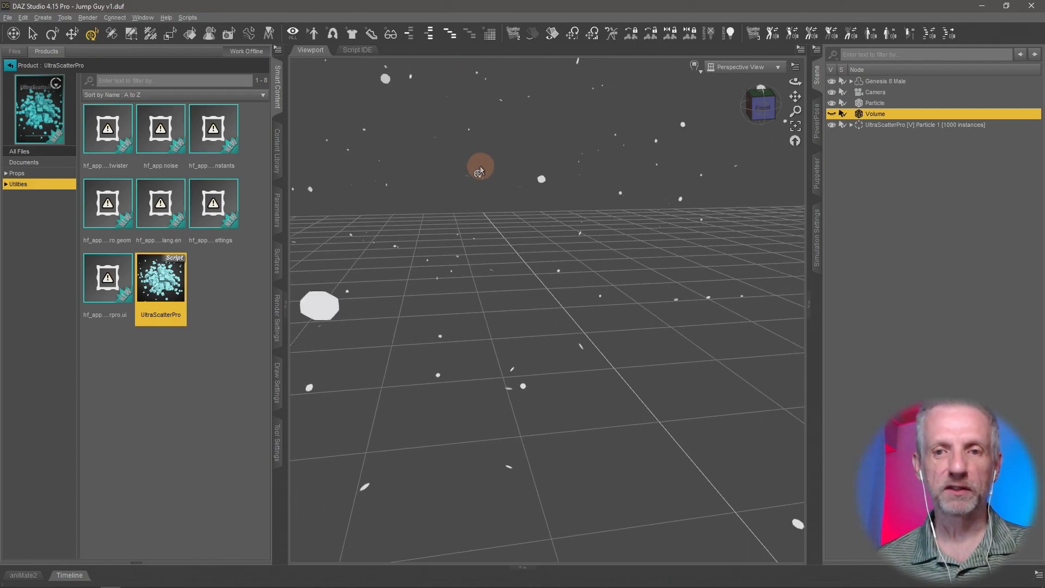
scroll(480, 167, down, 3)
mouse_move(480, 167)
middle_down()
mouse_move(473, 159)
mouse_move(488, 166)
mouse_move(479, 166)
middle_up()
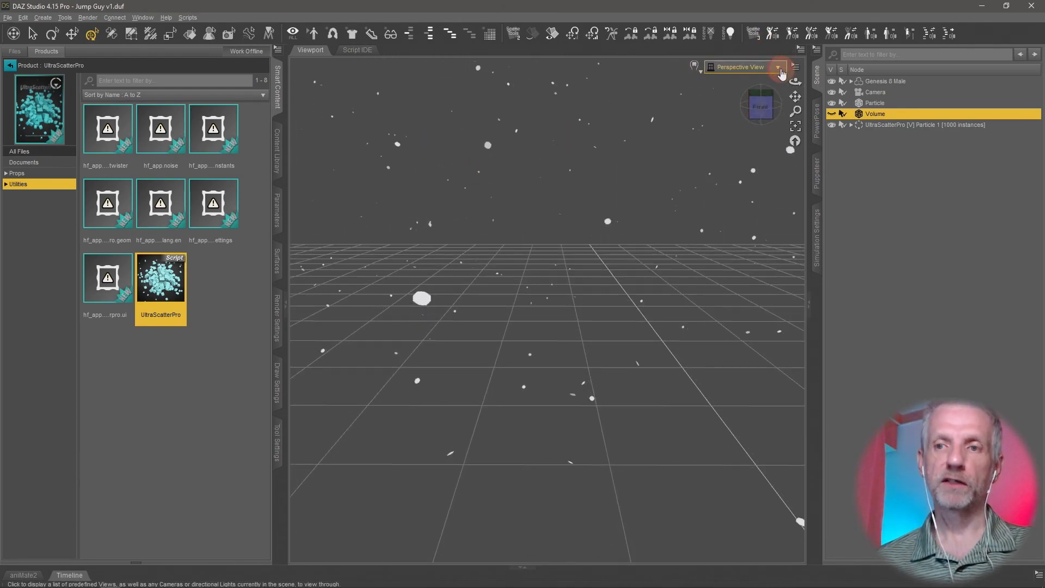
click(780, 68)
click(765, 162)
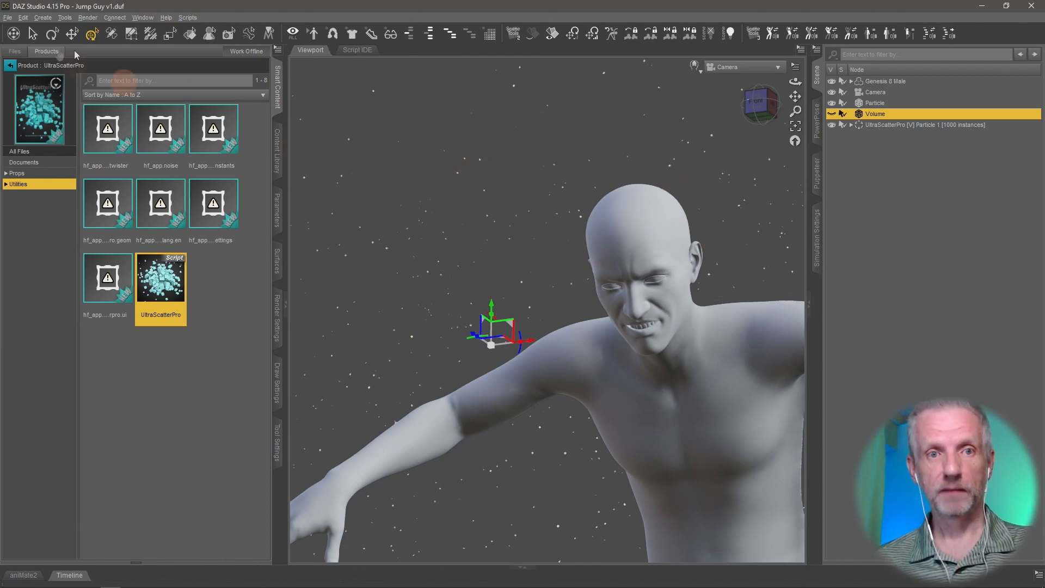
- Save the scene as a new version named Jump Guy v2.duf in the Bokeh folder
click(8, 17)
mouse_move(69, 94)
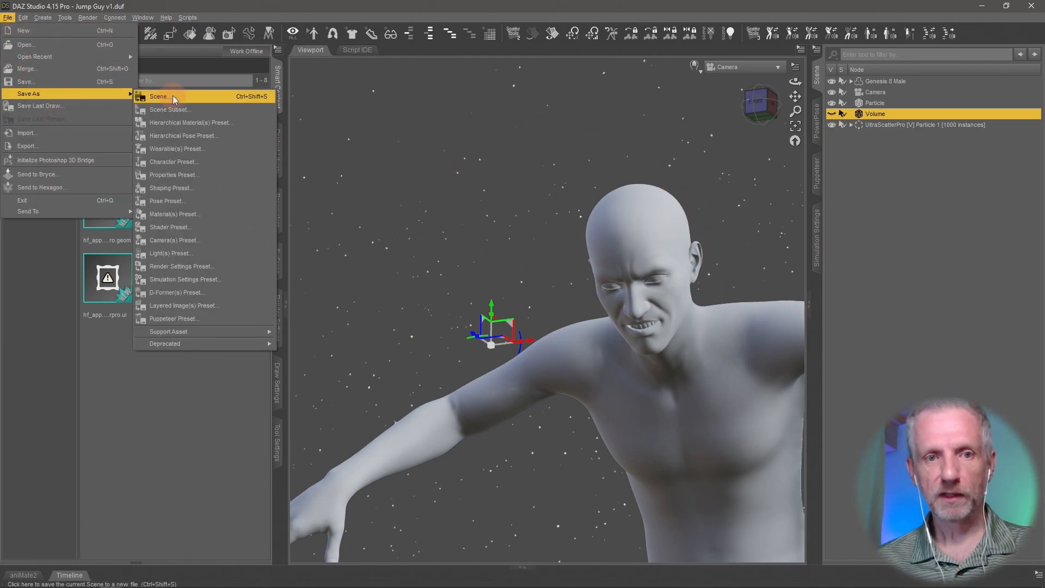
click(172, 96)
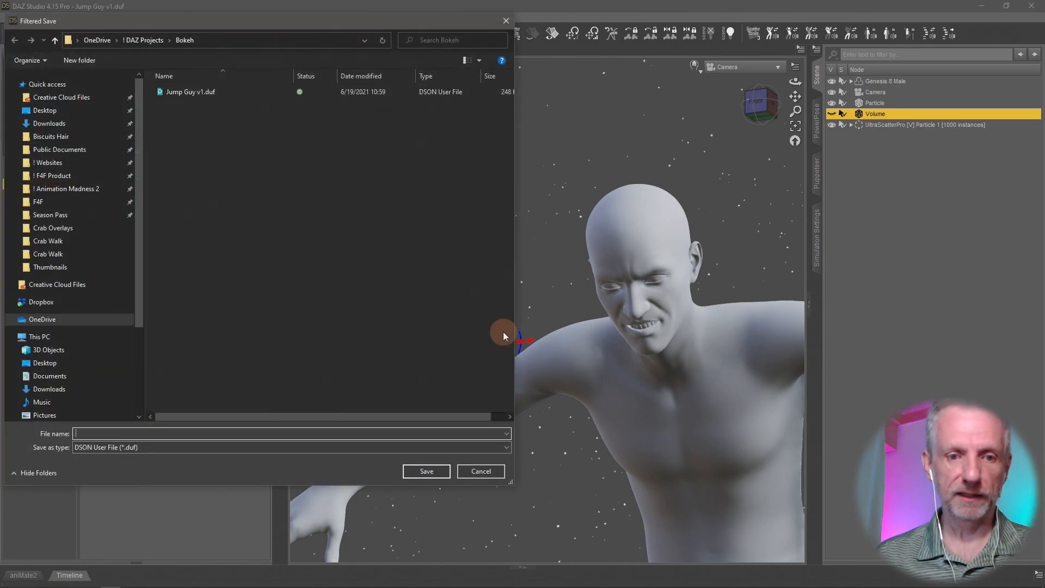
click(192, 93)
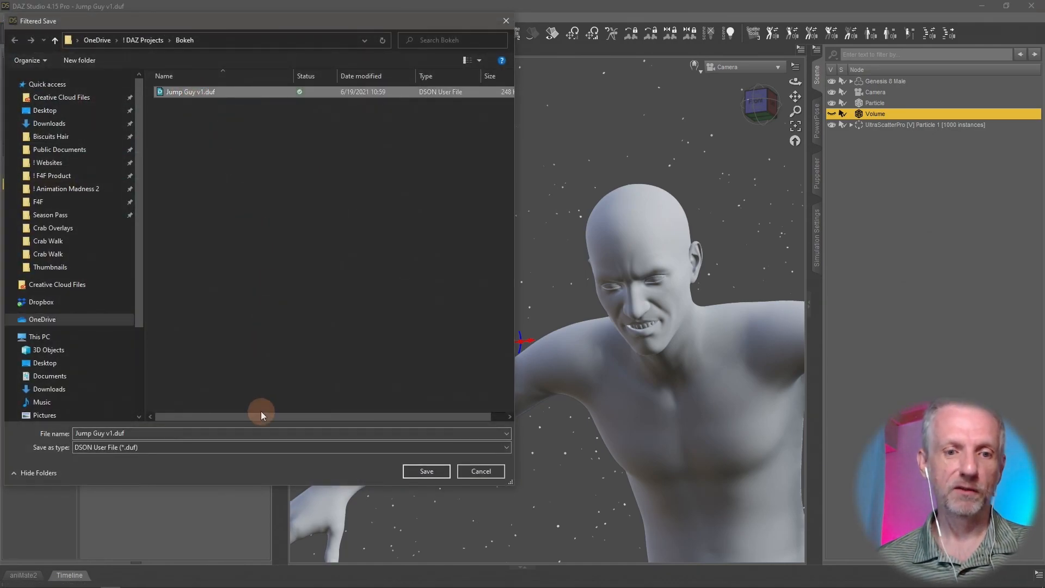
click(237, 434)
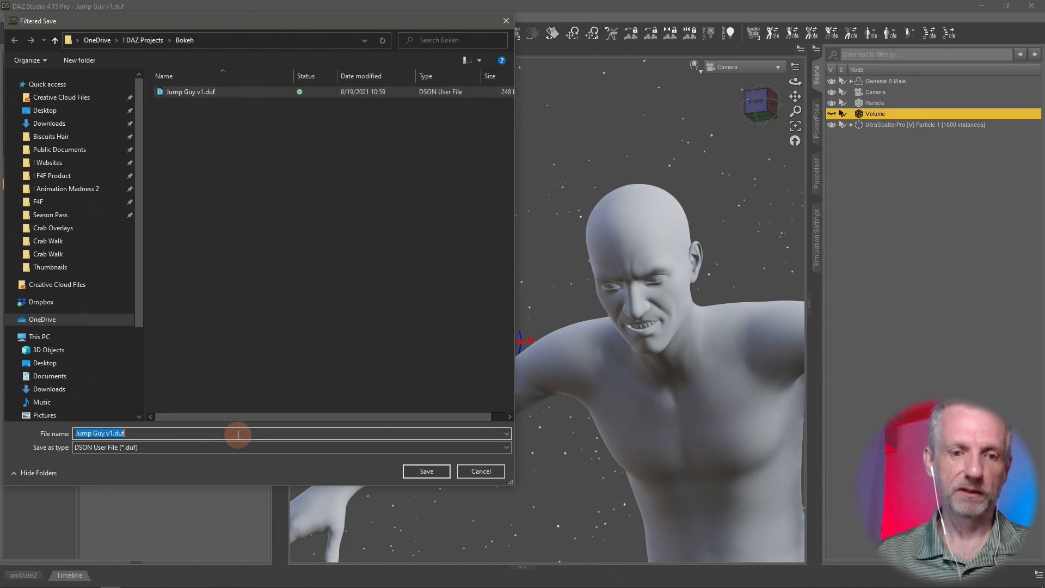
key(BackSpace)
text(2)
key(Return)
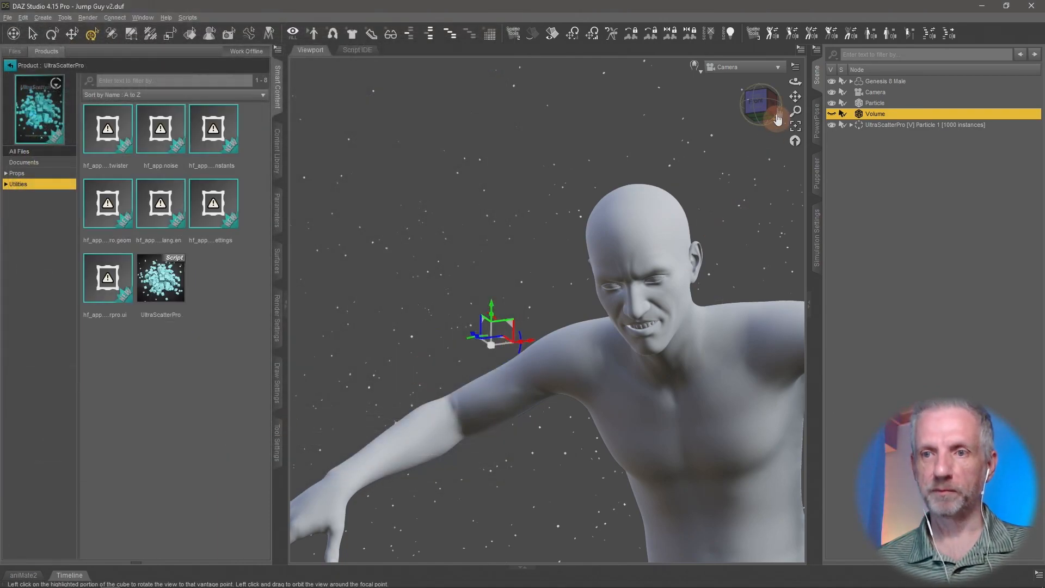
- Preview the Camera view in NVIDIA Iray and return the viewport to Filament (PBR) shading
click(778, 67)
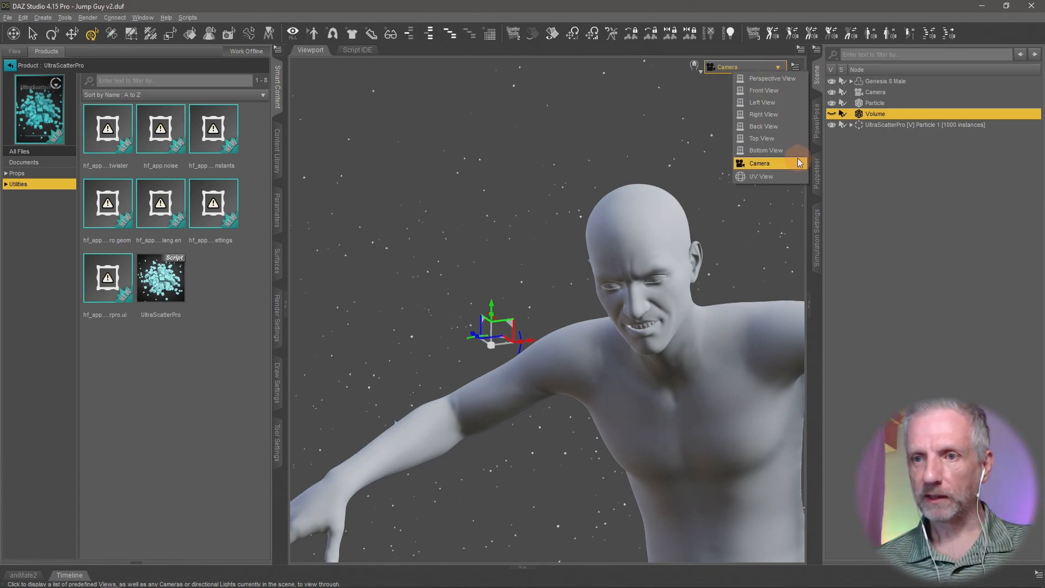
click(761, 4)
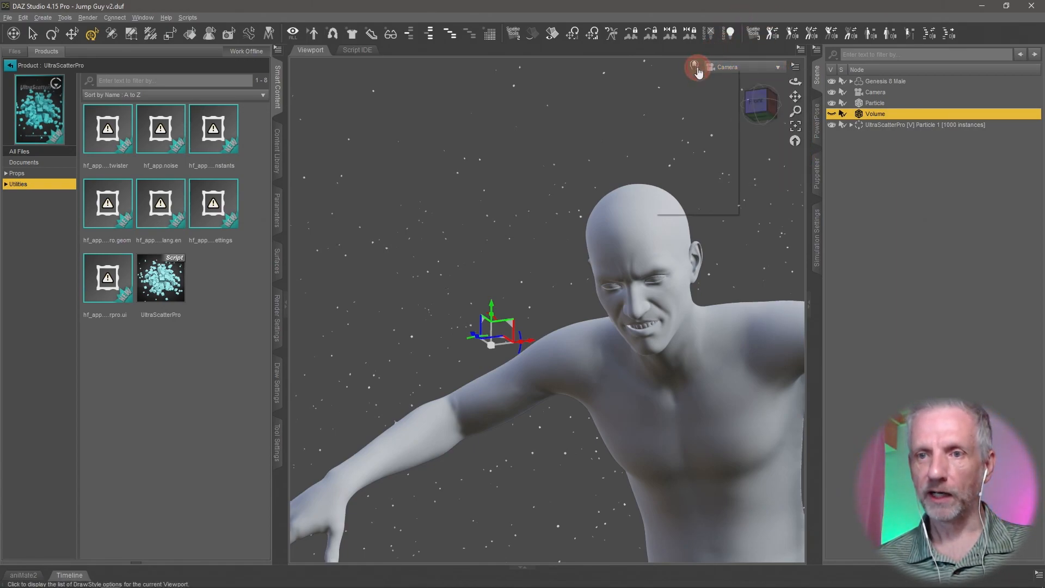
click(695, 65)
click(712, 195)
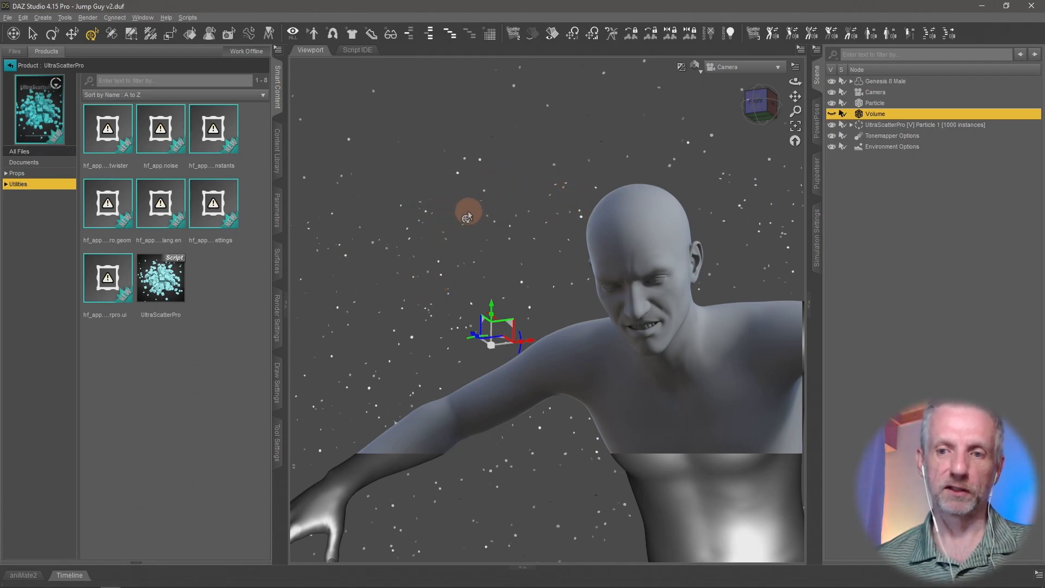
click(696, 67)
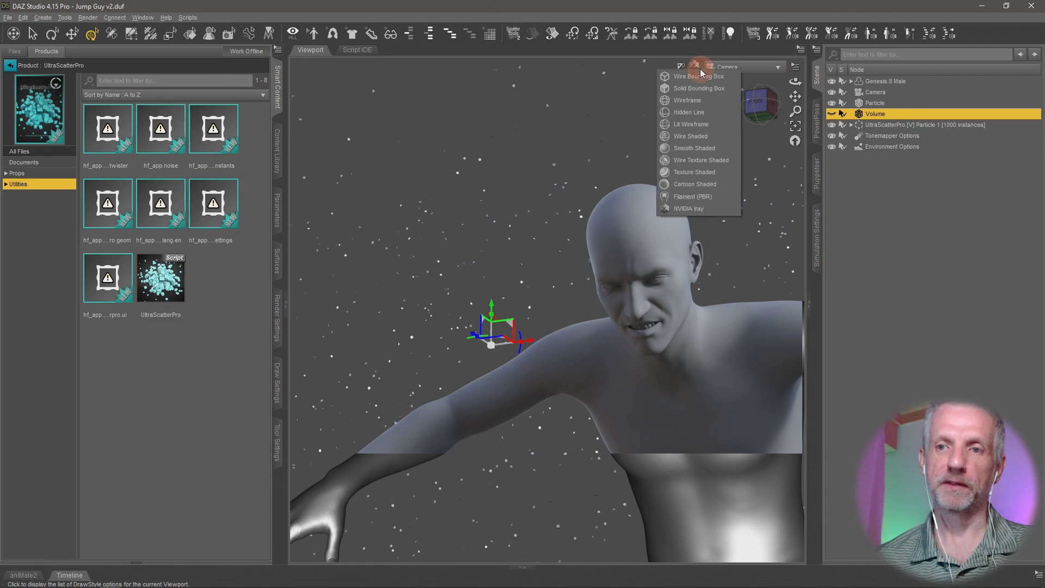
click(720, 196)
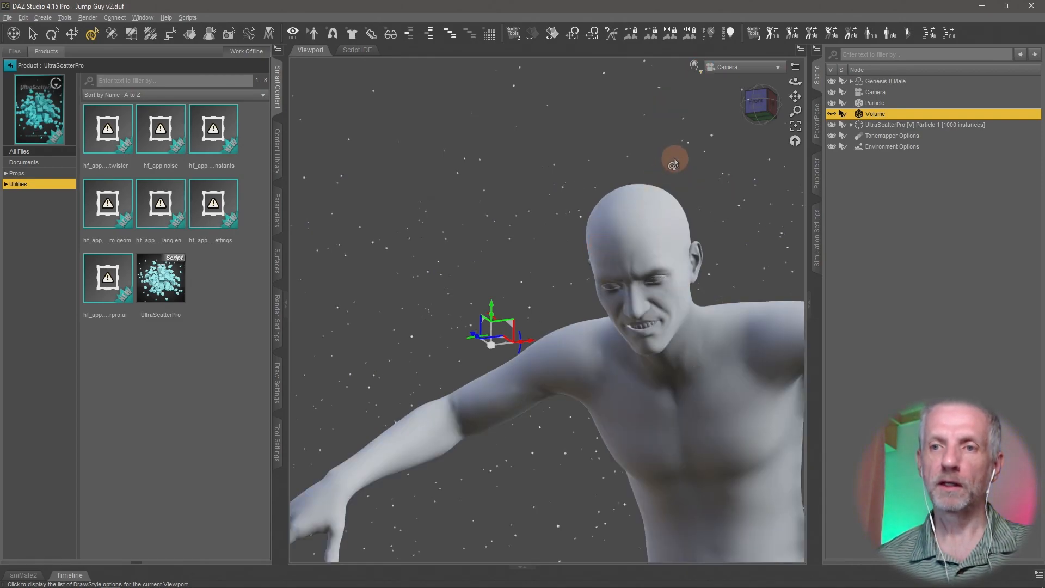
- Switch to the Top View, select the Camera and show its Camera parameters
click(754, 67)
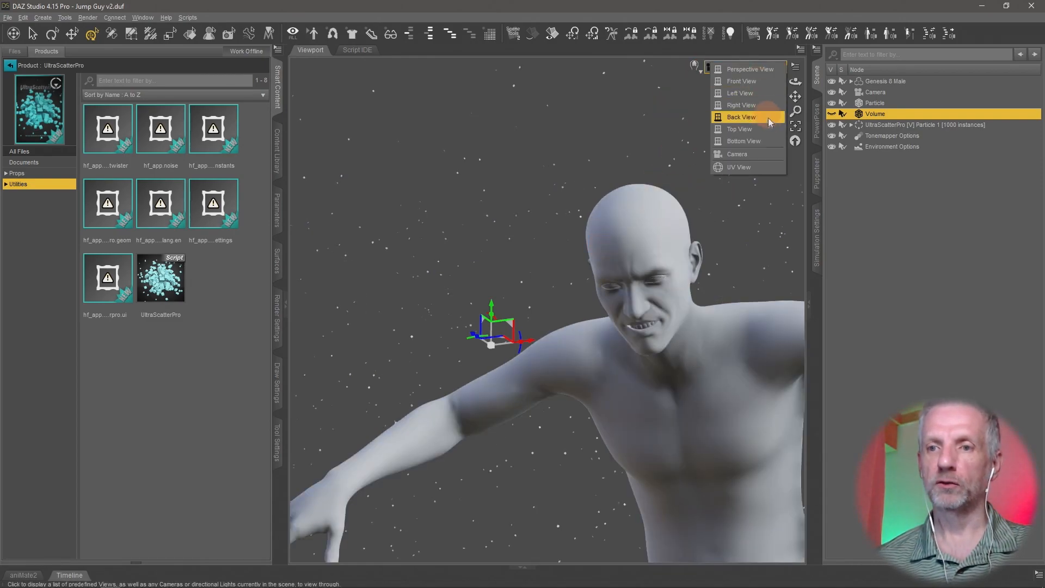
click(769, 133)
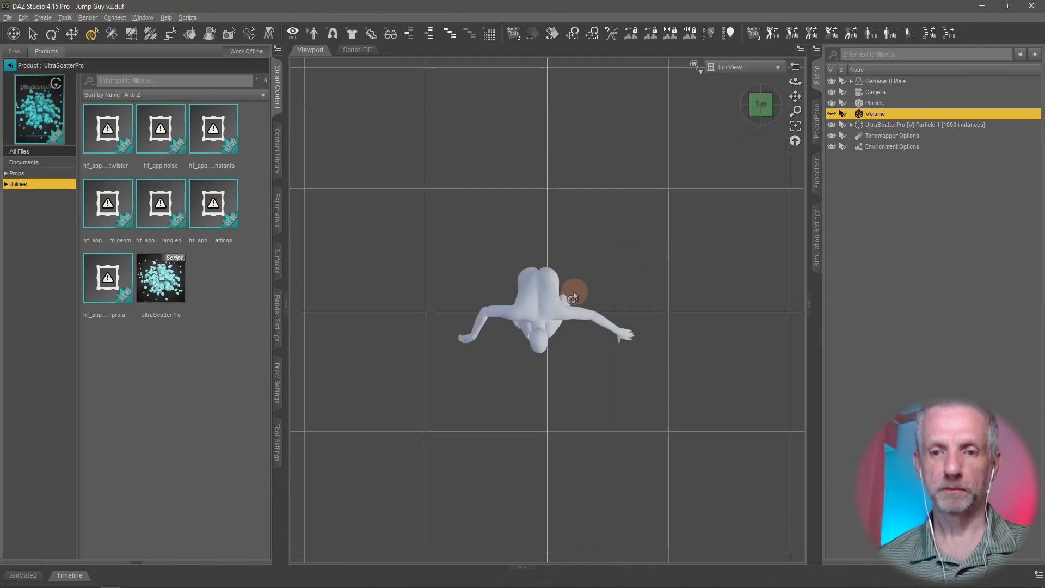
scroll(573, 292, down, 3)
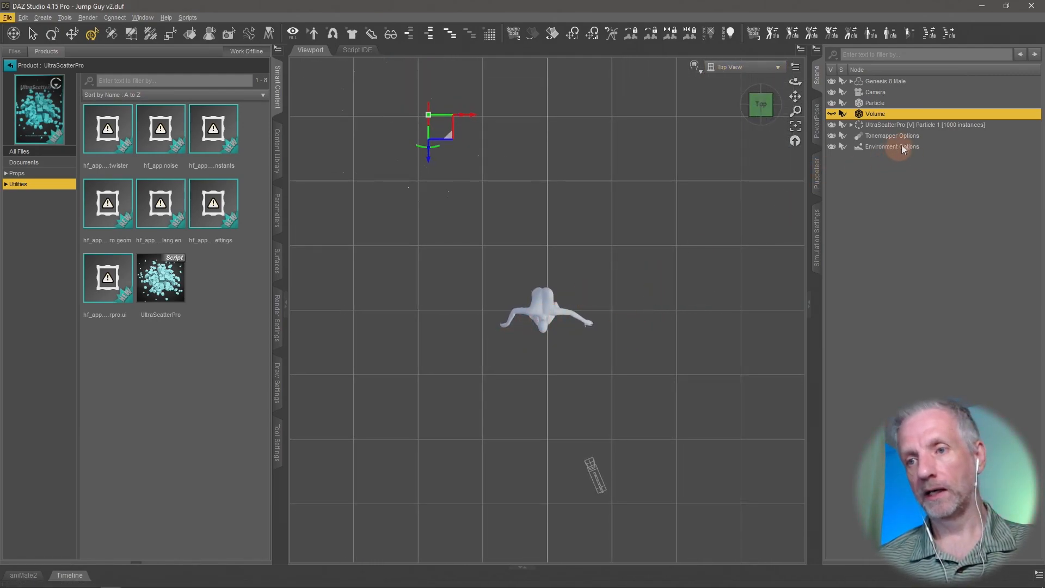
click(877, 92)
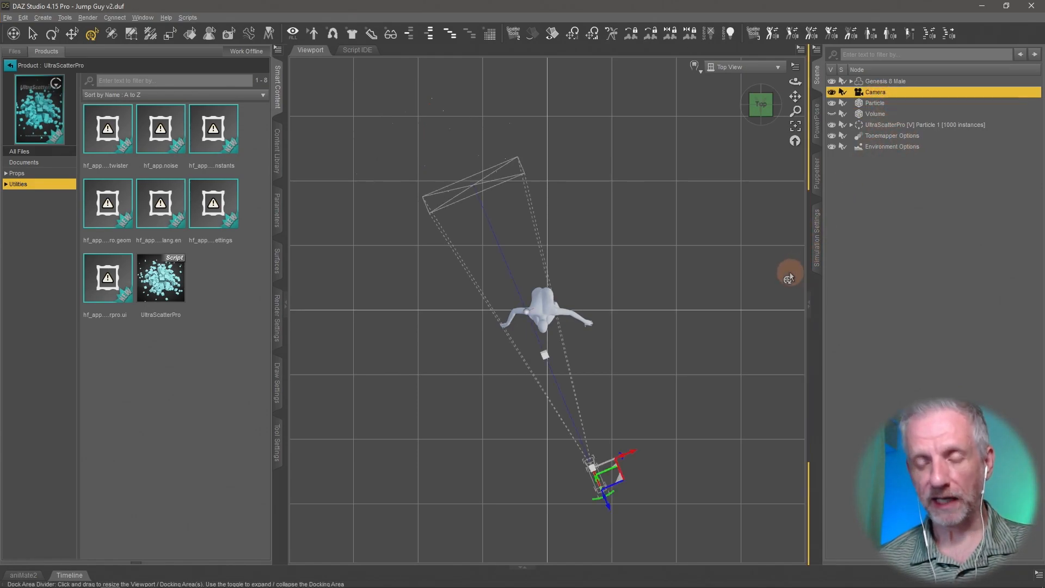
click(280, 218)
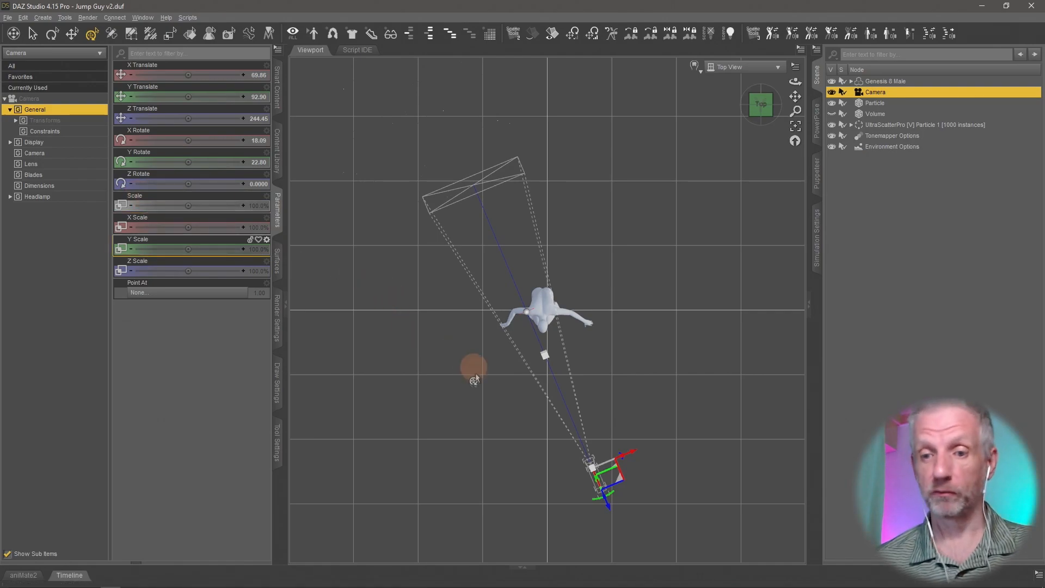
click(64, 156)
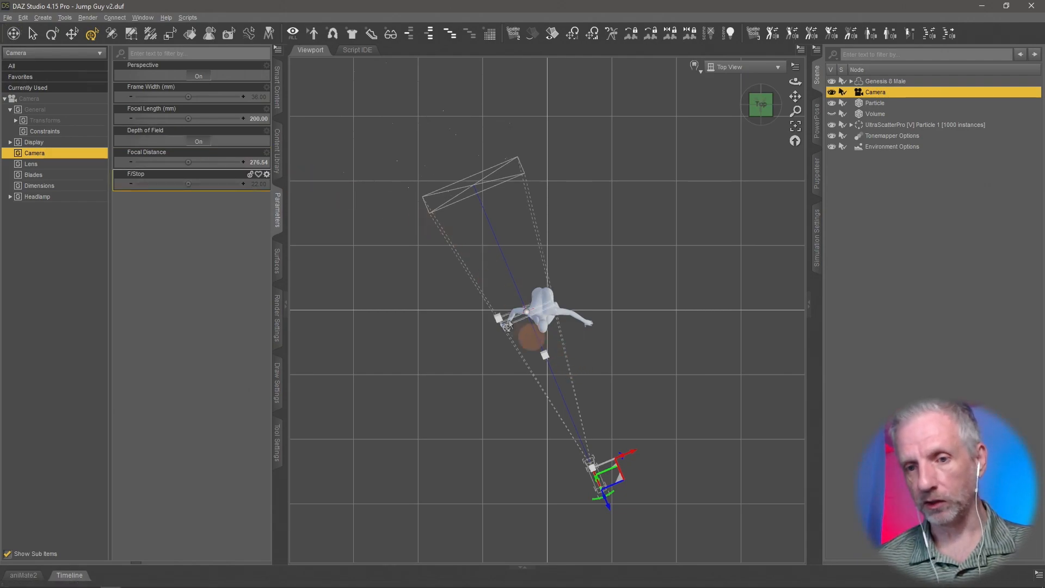
- Turn the camera's Depth of Field off and on again to compare its focus planes around the figure
click(200, 143)
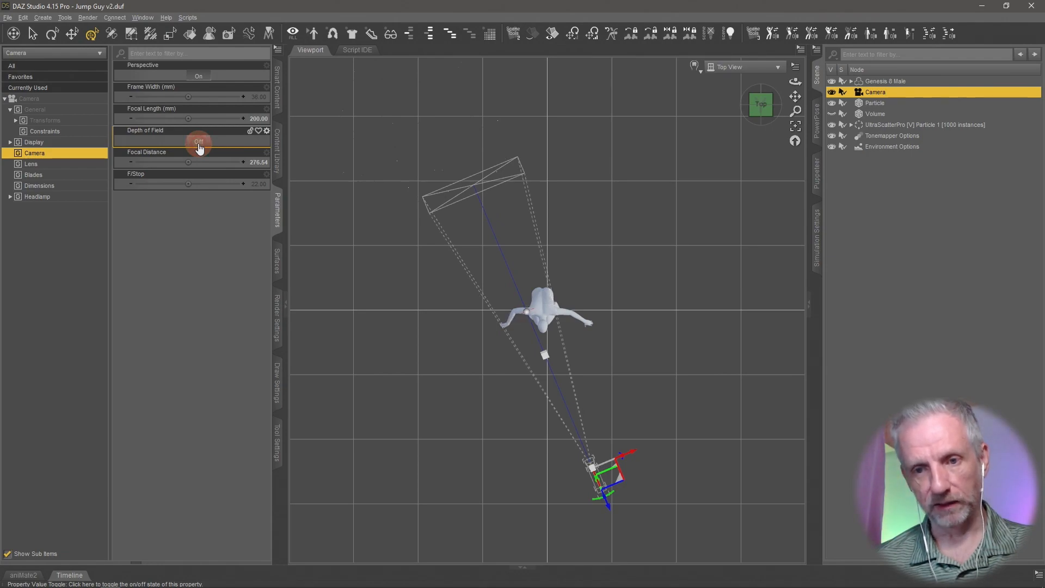
scroll(694, 317, up, 10)
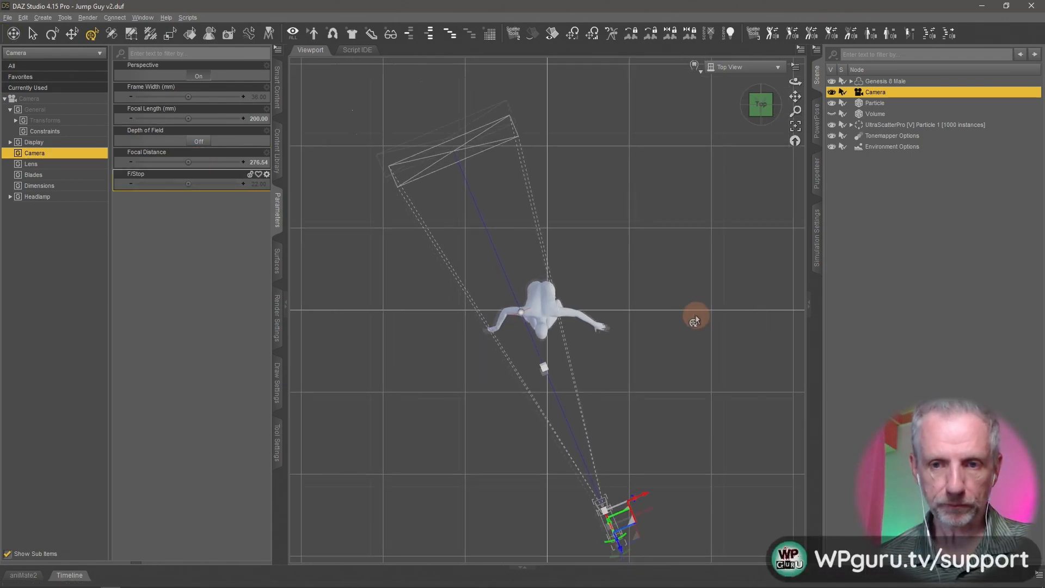
scroll(695, 321, up, 2)
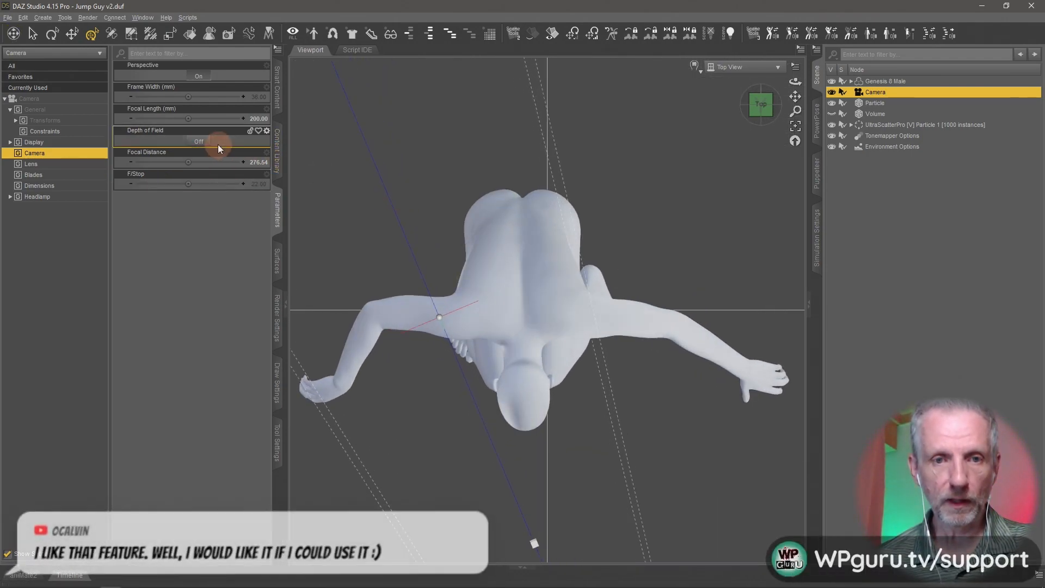
click(199, 143)
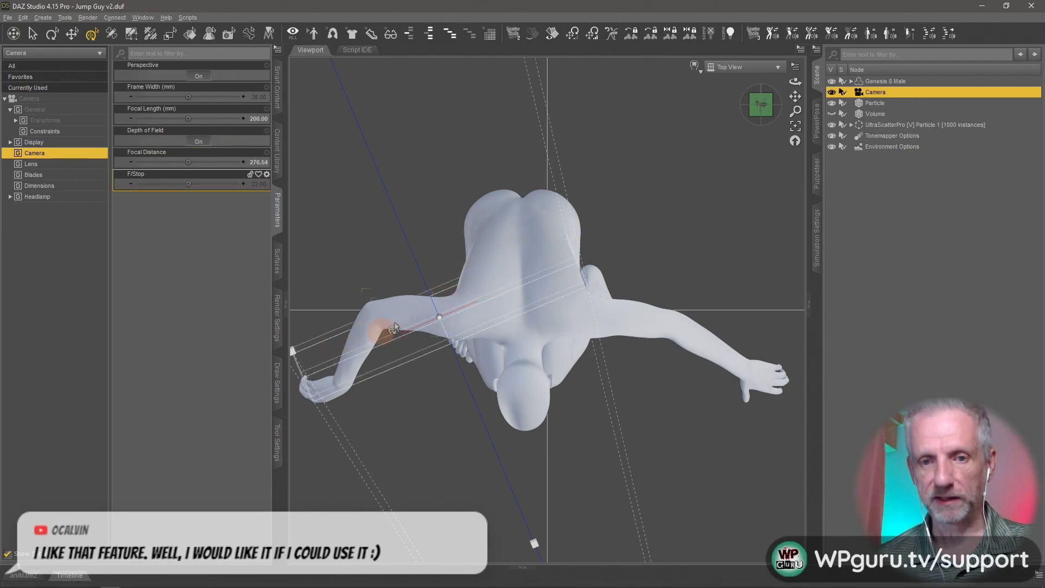
- Set the camera's Focal Distance to 244.17 near the figure's head and try out the F/Stop
middle_drag(523, 336, 576, 223)
click(488, 226)
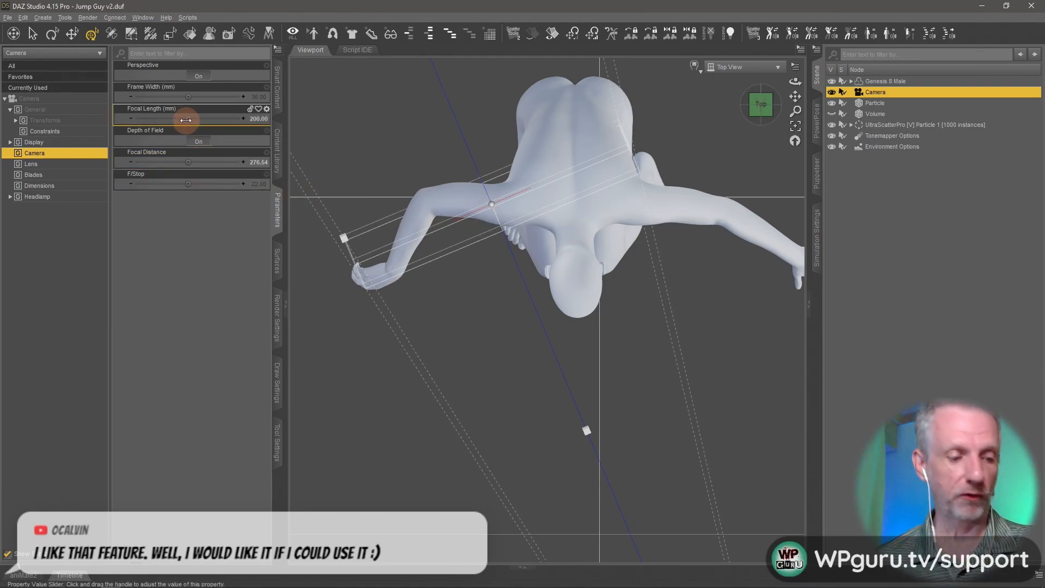
drag(184, 118, 167, 164)
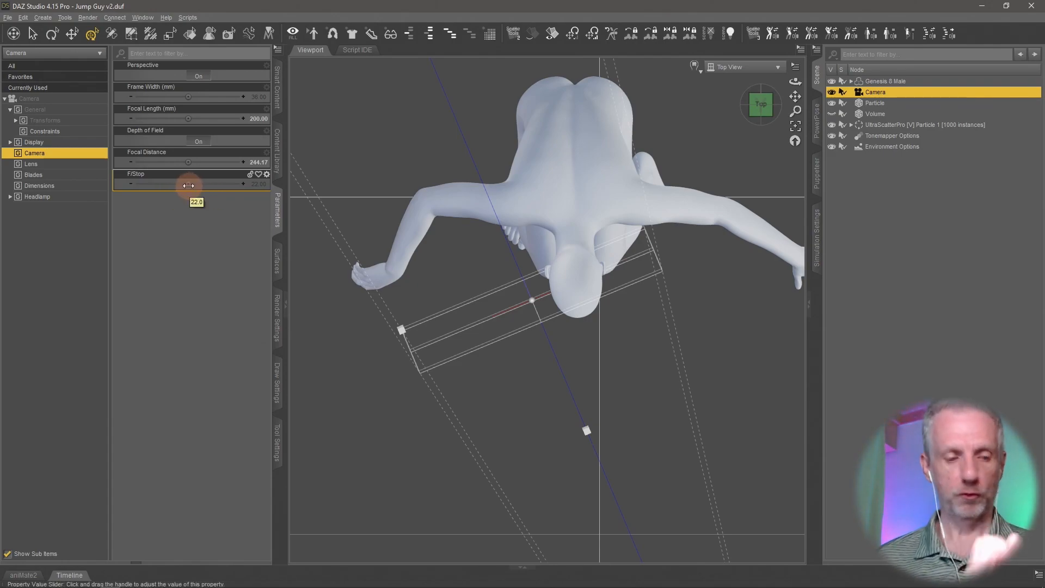
drag(189, 184, 212, 190)
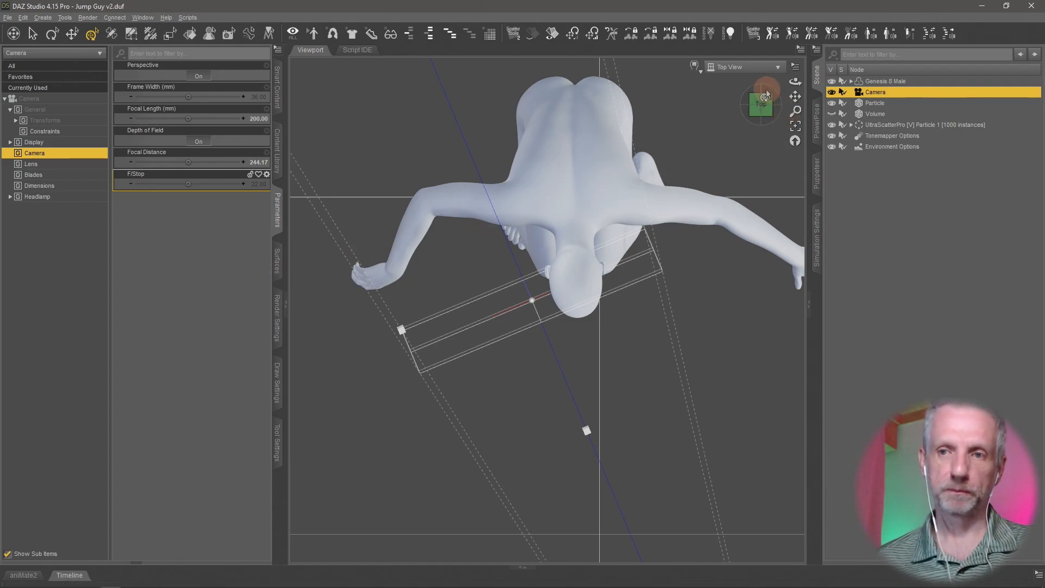
- Look through the Camera again and change the viewport shading to NVIDIA Iray
click(768, 67)
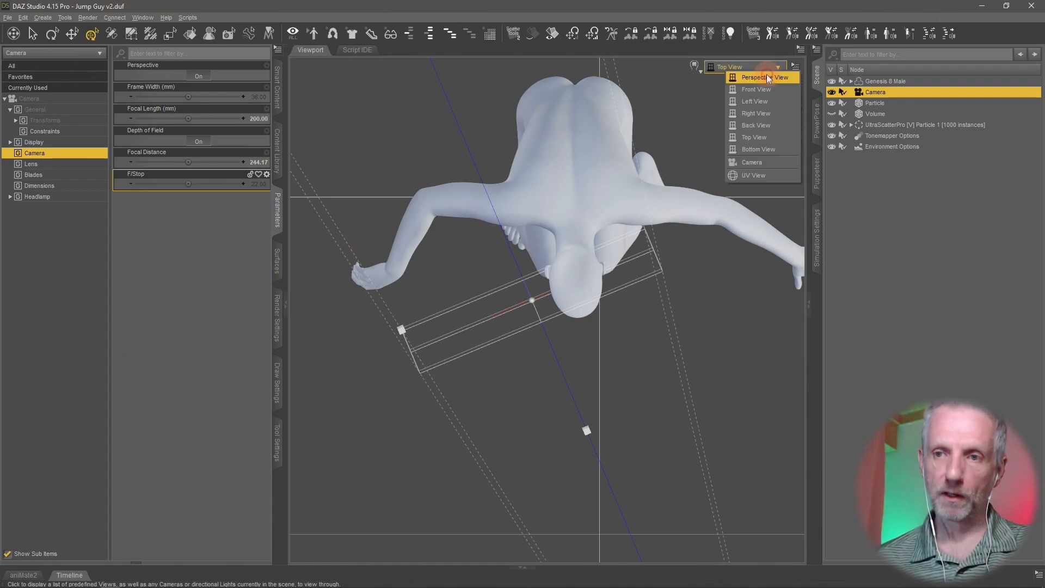
click(765, 163)
click(695, 73)
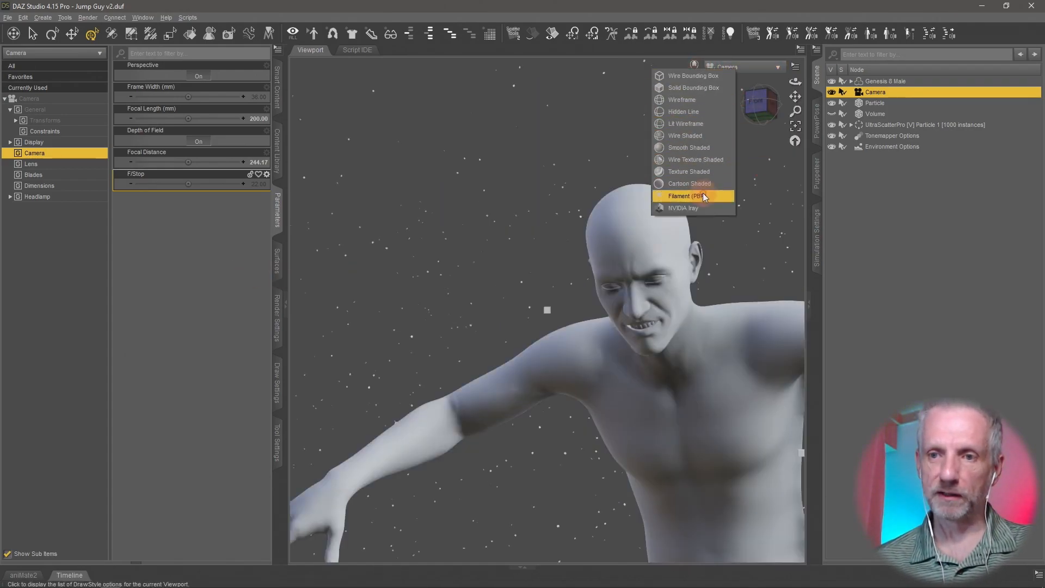
click(698, 206)
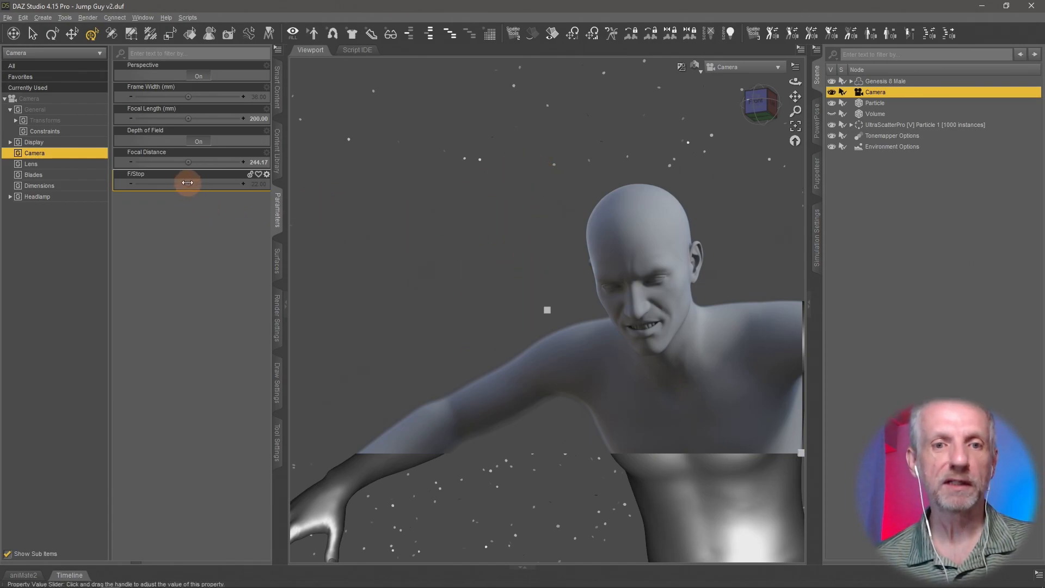
- Try several camera F/Stop values to blur the background particles, ending at 102.31
drag(195, 184, 191, 182)
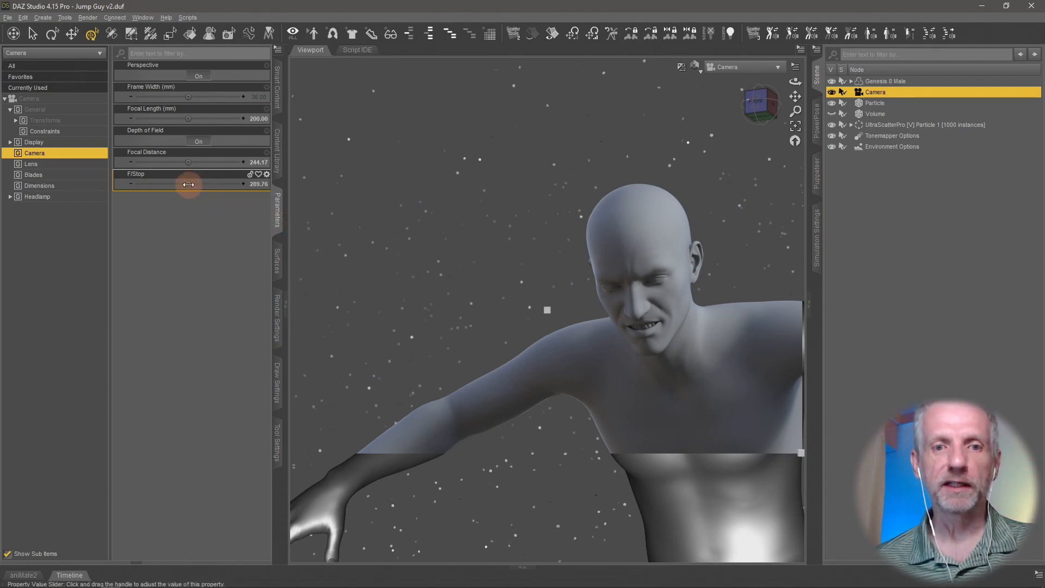
drag(188, 184, 165, 185)
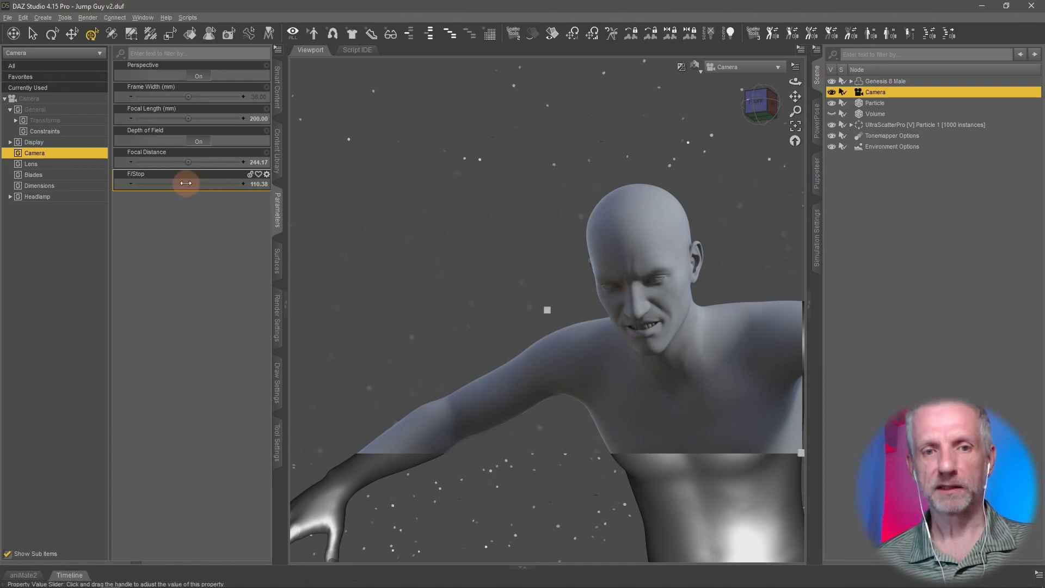
drag(186, 184, 191, 184)
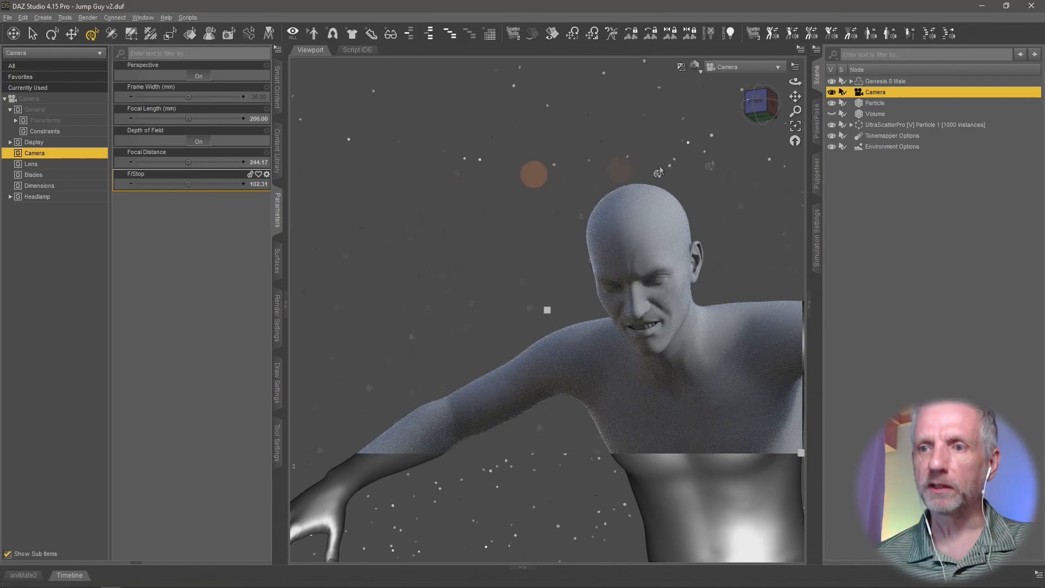
- Set the Emission Color of the Particle's surface to light yellow, RGB 255, 255, 128
click(888, 105)
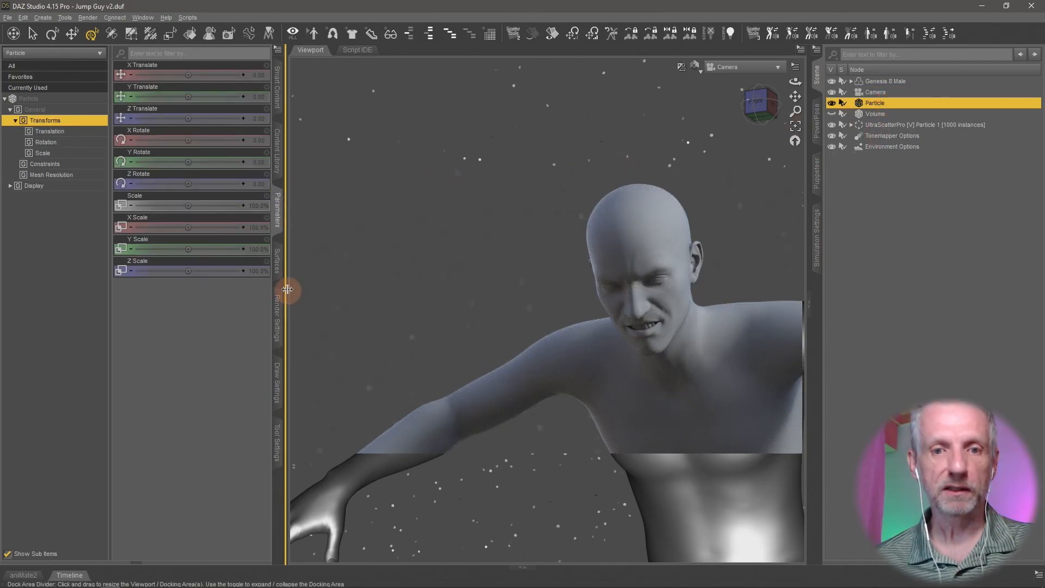
click(279, 268)
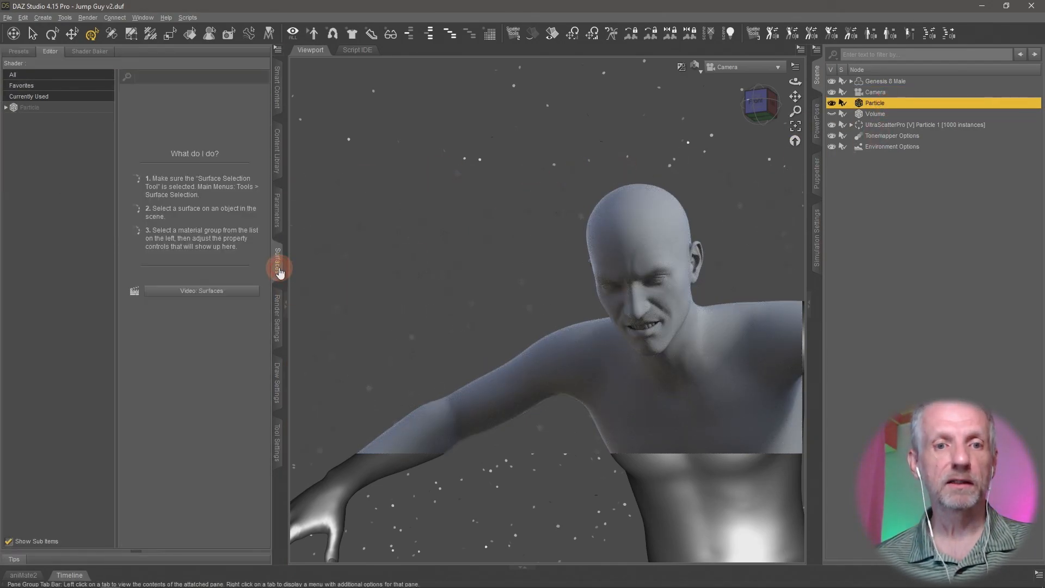
click(73, 106)
click(6, 107)
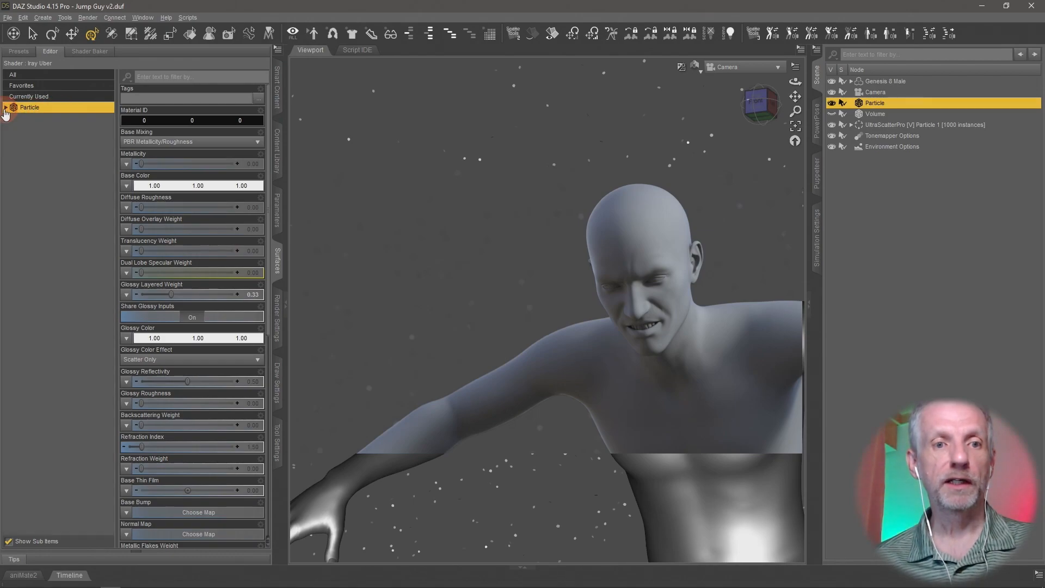
click(11, 118)
click(64, 187)
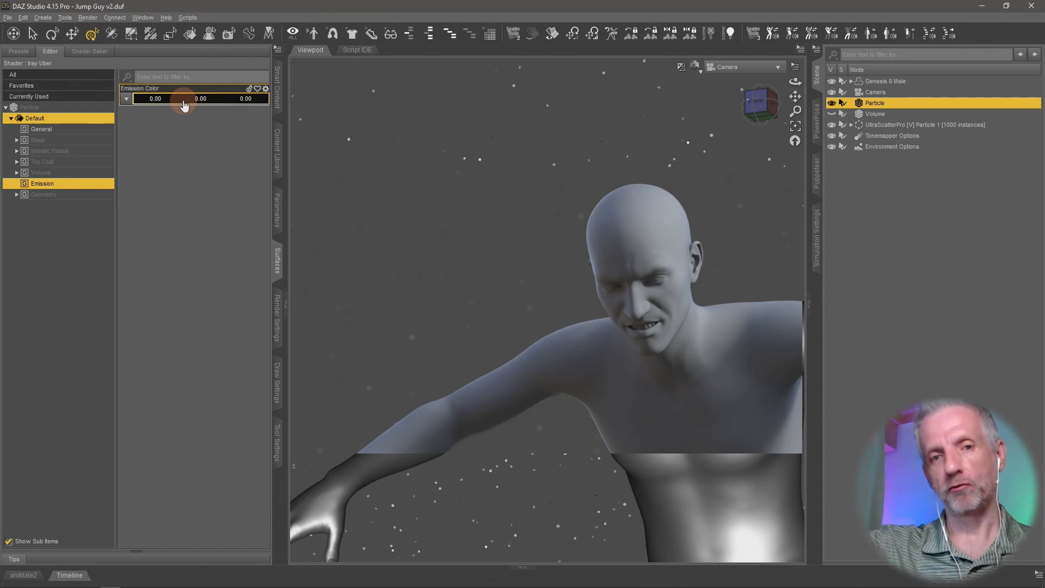
click(183, 100)
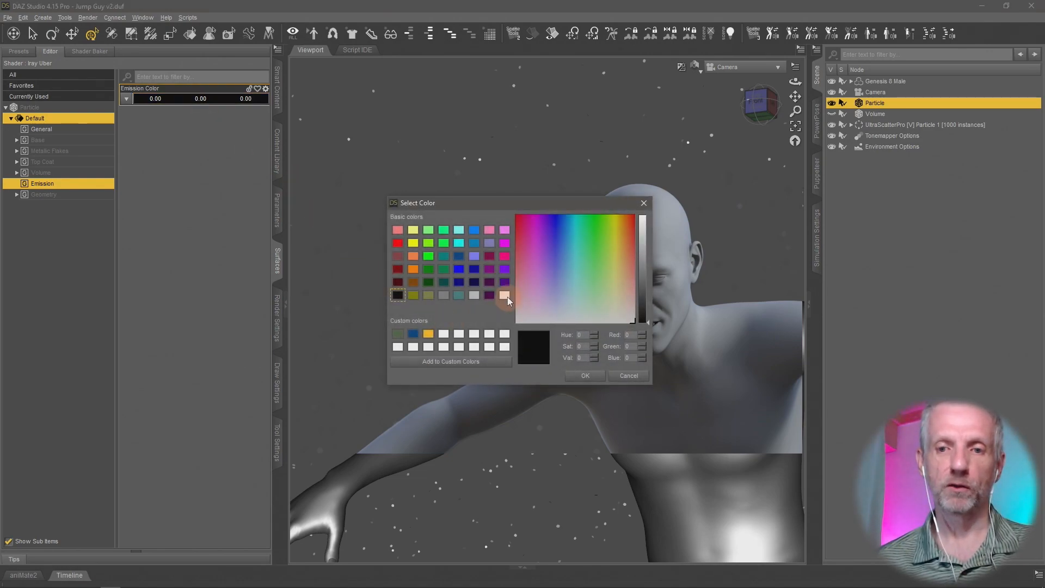
click(413, 236)
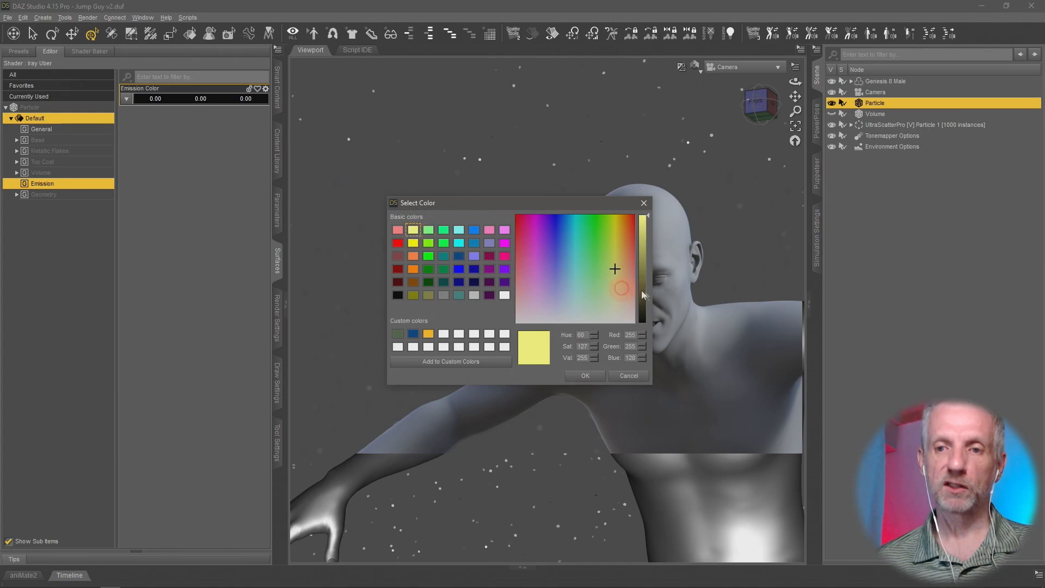
click(588, 375)
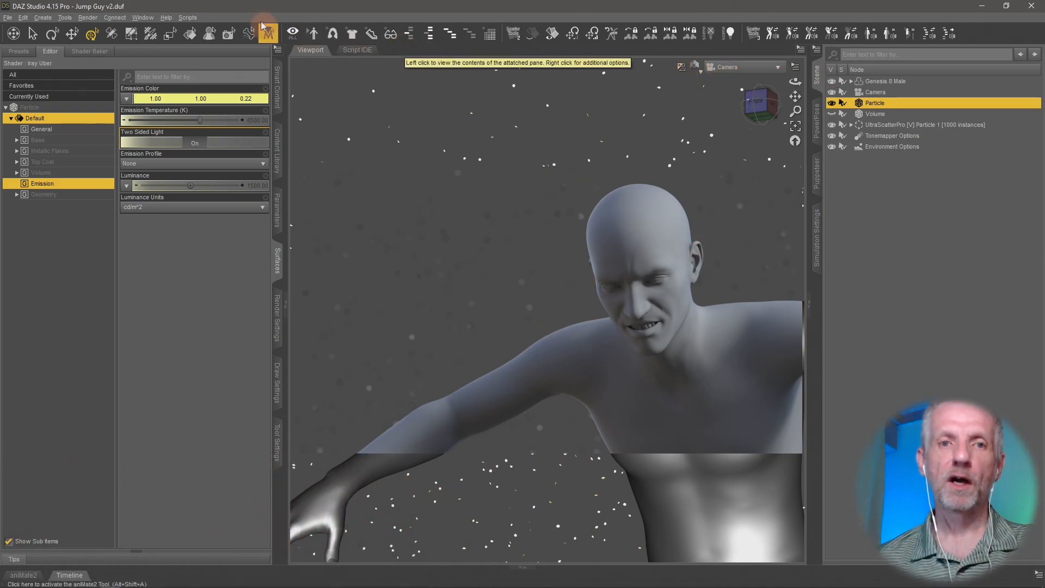
- Split the viewport into two stacked views and frame the figure from a distance in the lower Perspective View
click(140, 18)
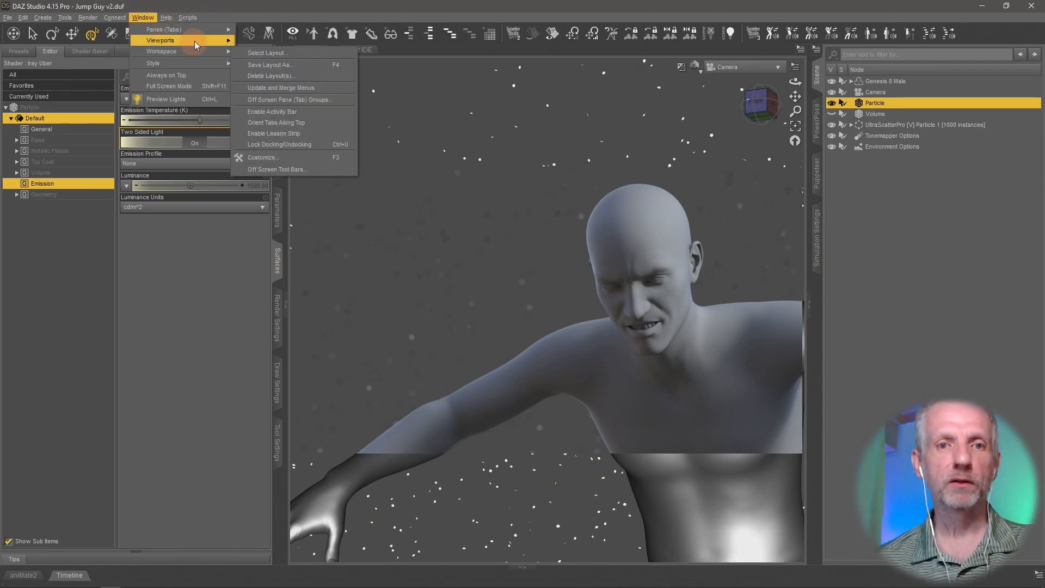
mouse_move(212, 40)
click(274, 70)
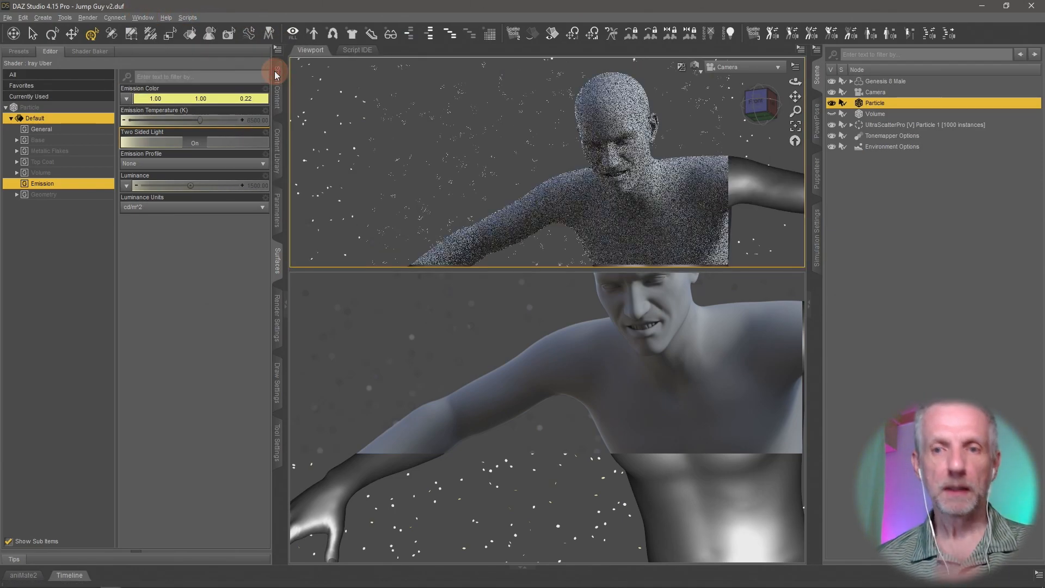
scroll(560, 447, down, 6)
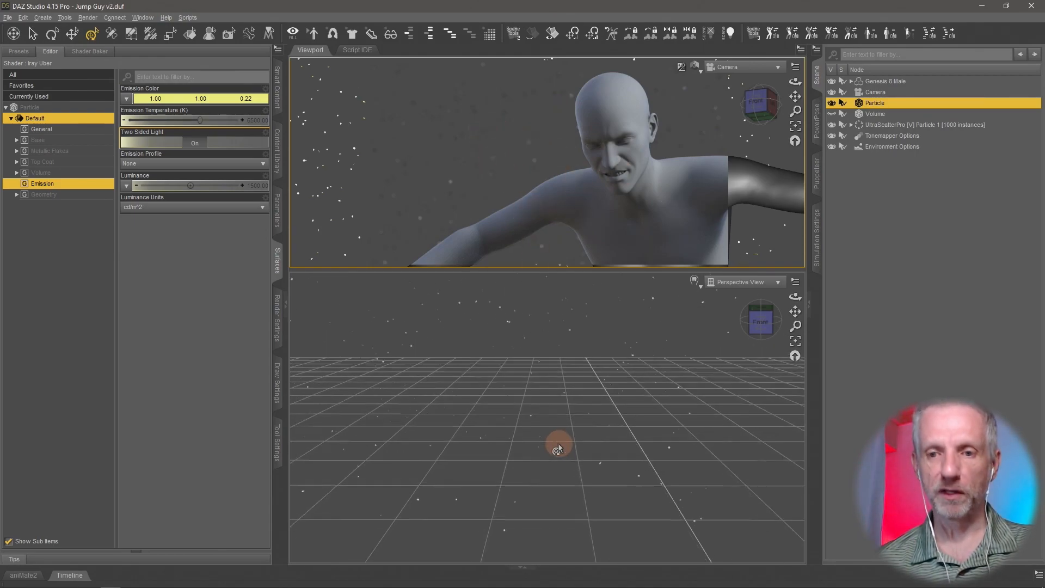
scroll(558, 446, down, 8)
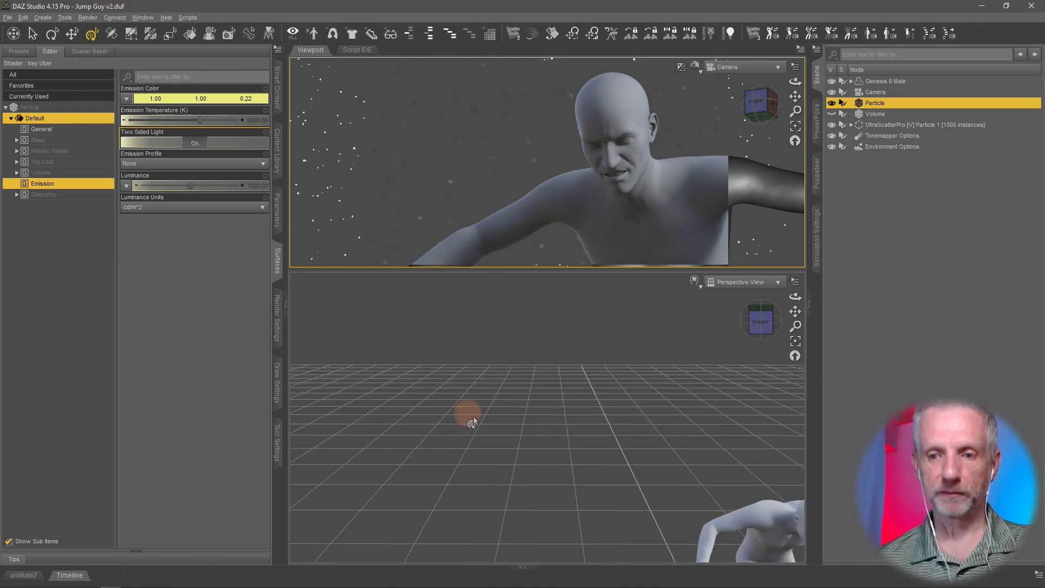
mouse_move(453, 432)
middle_down()
mouse_move(441, 418)
mouse_move(555, 430)
mouse_move(570, 419)
mouse_move(556, 427)
middle_up()
scroll(445, 432, down, 5)
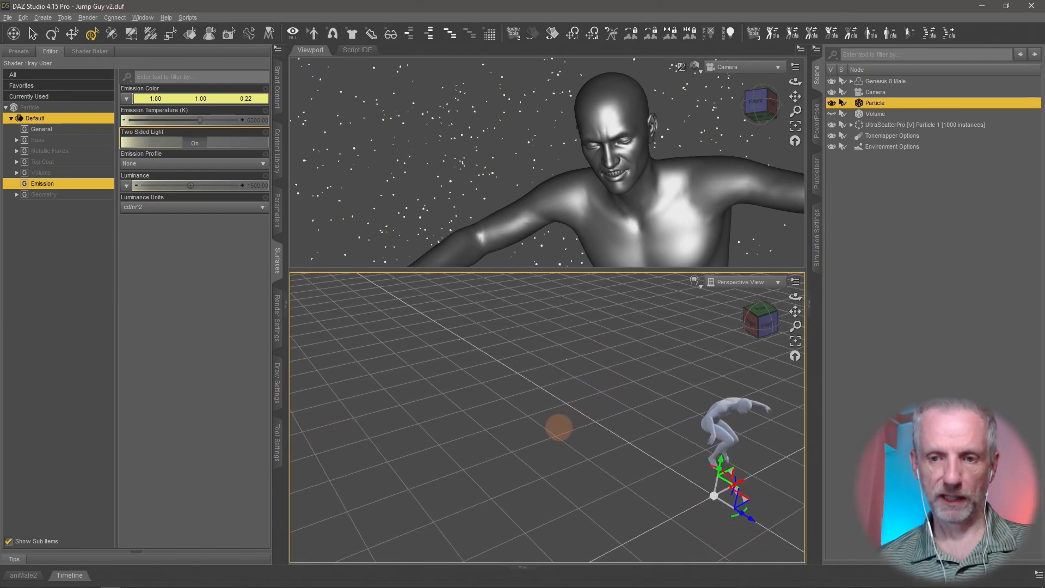
- Create a spotlight from the active perspective viewport's transforms and name it Bokeh Light
click(43, 17)
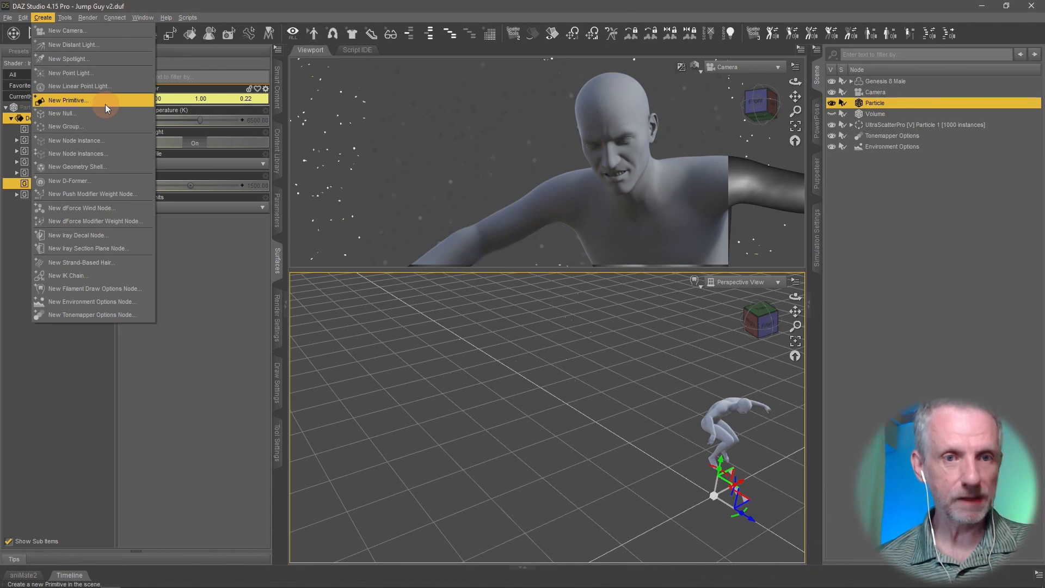
click(105, 64)
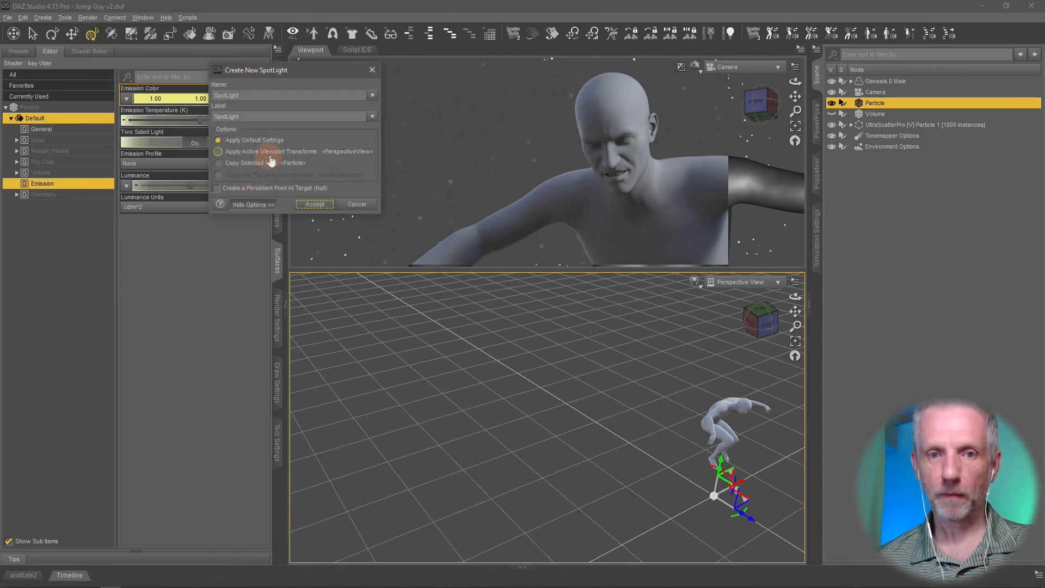
click(316, 204)
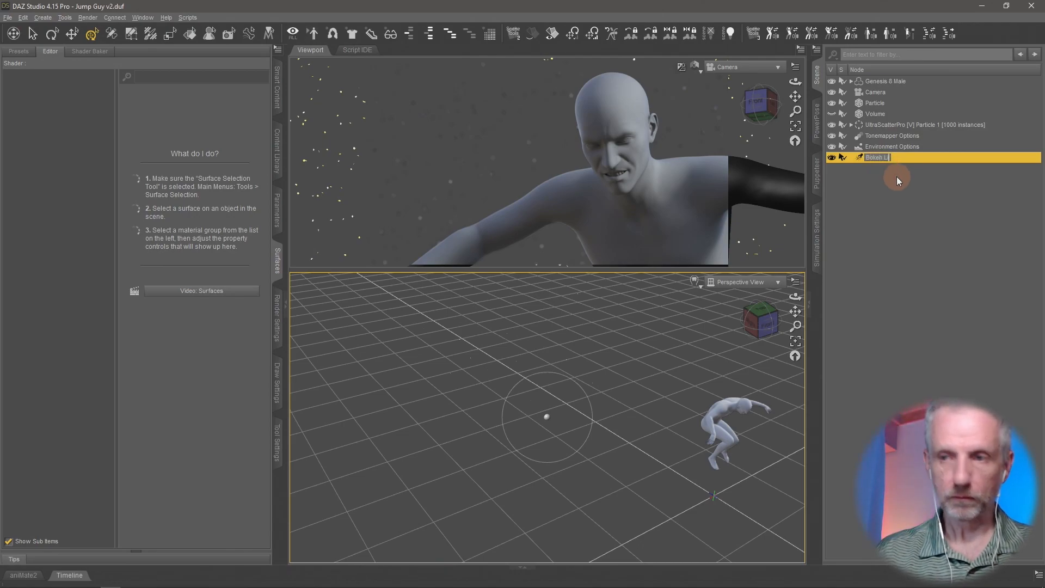
key(Return)
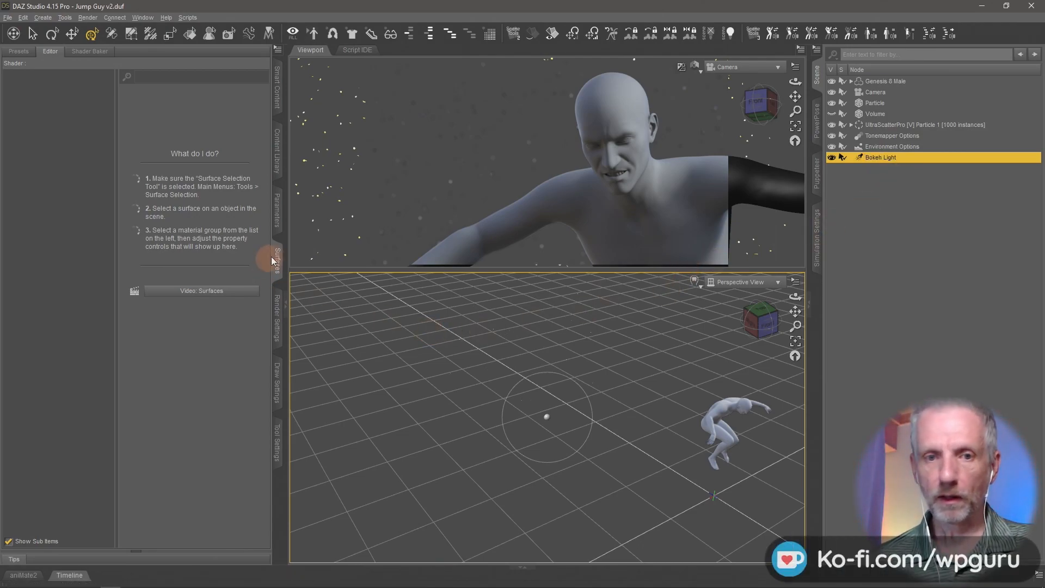
- Constrain the Bokeh Light to point at the Volume node
click(277, 216)
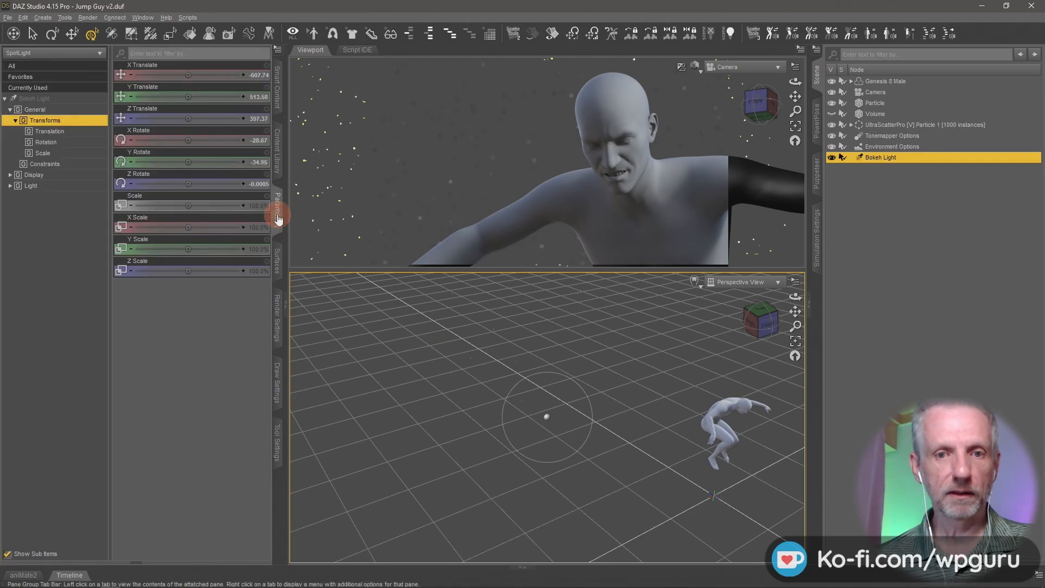
click(73, 166)
click(193, 75)
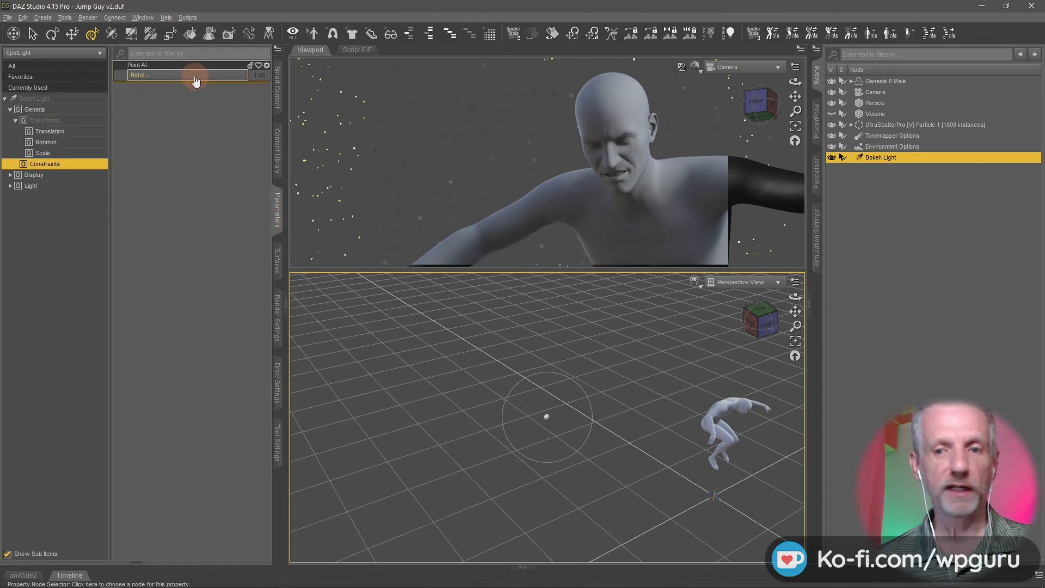
click(171, 139)
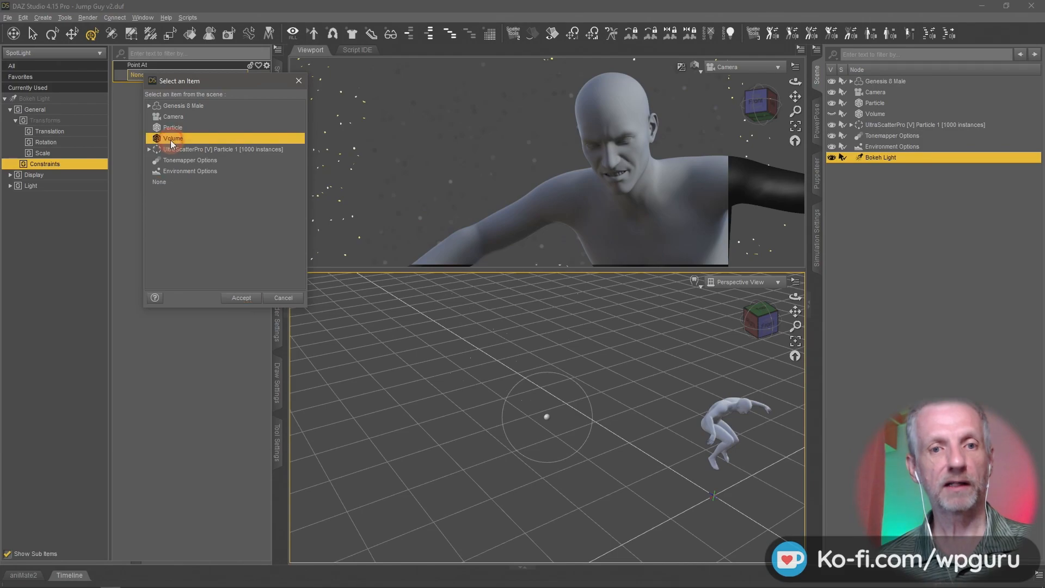
click(242, 298)
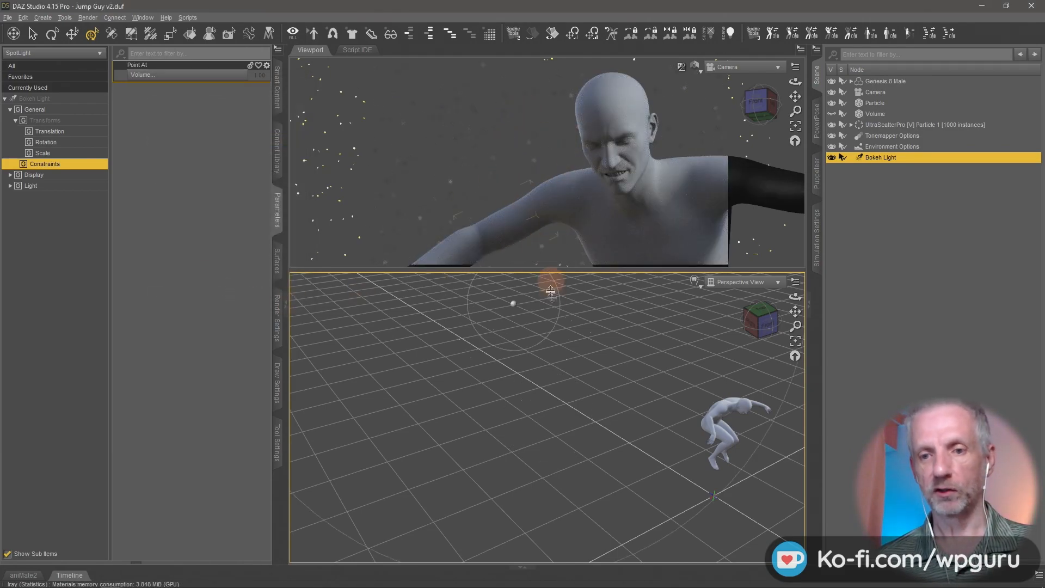
drag(567, 360, 575, 408)
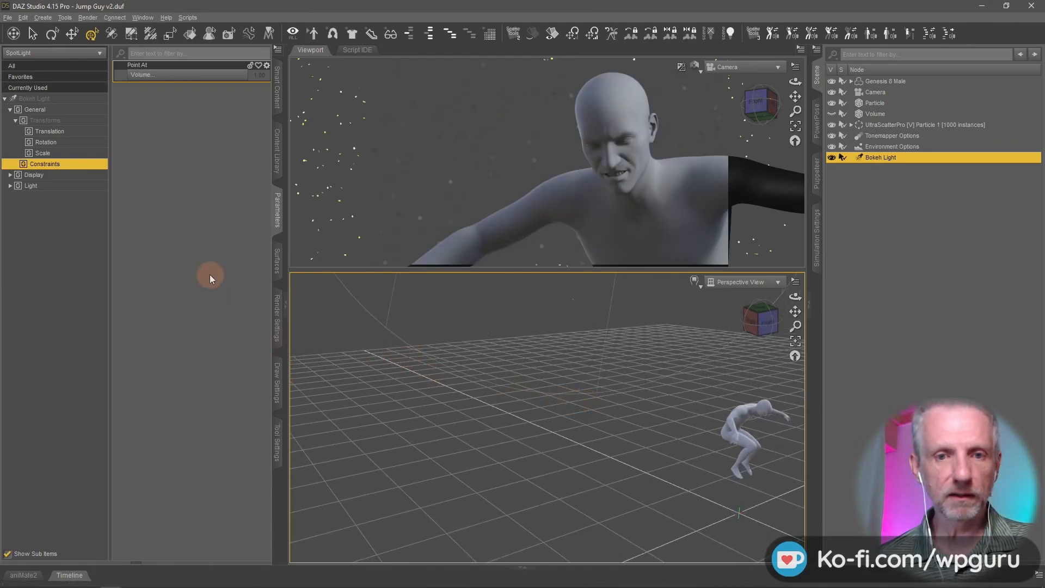
- Set the Bokeh Light's Luminous Flux to 100000 lumen and raise it further to brighten the background particles
click(79, 185)
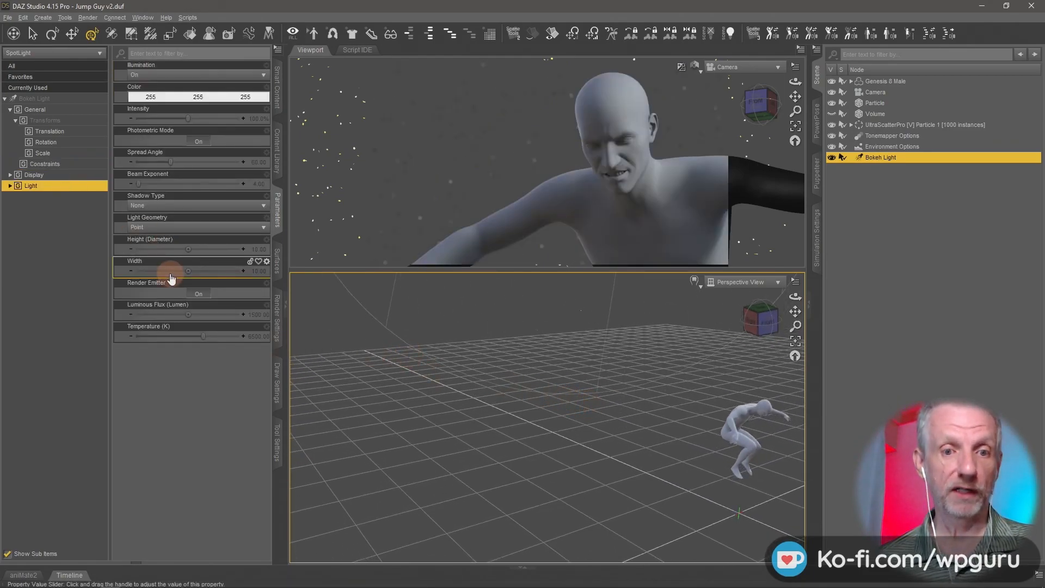
click(255, 315)
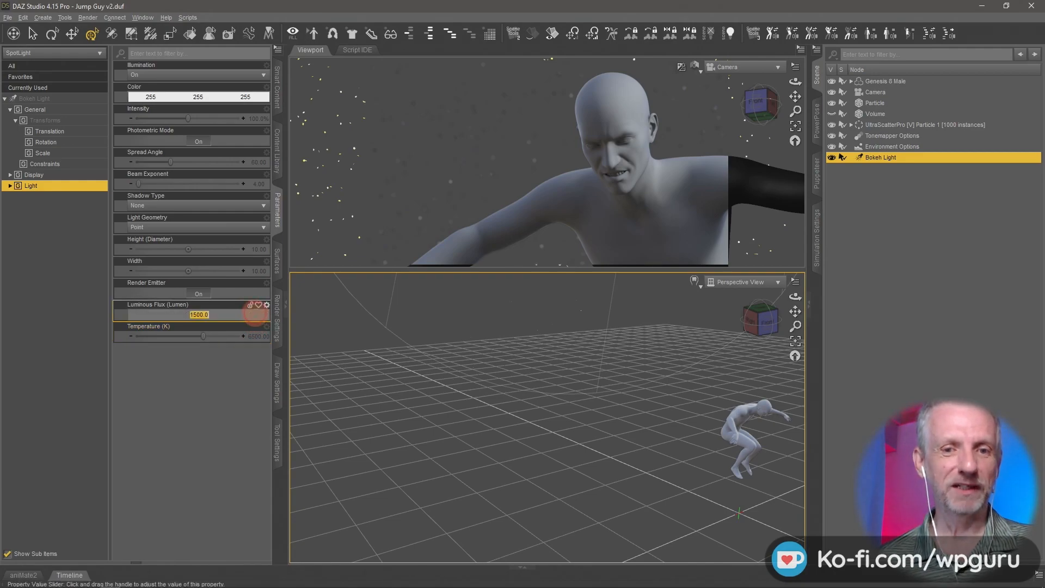
text(100000)
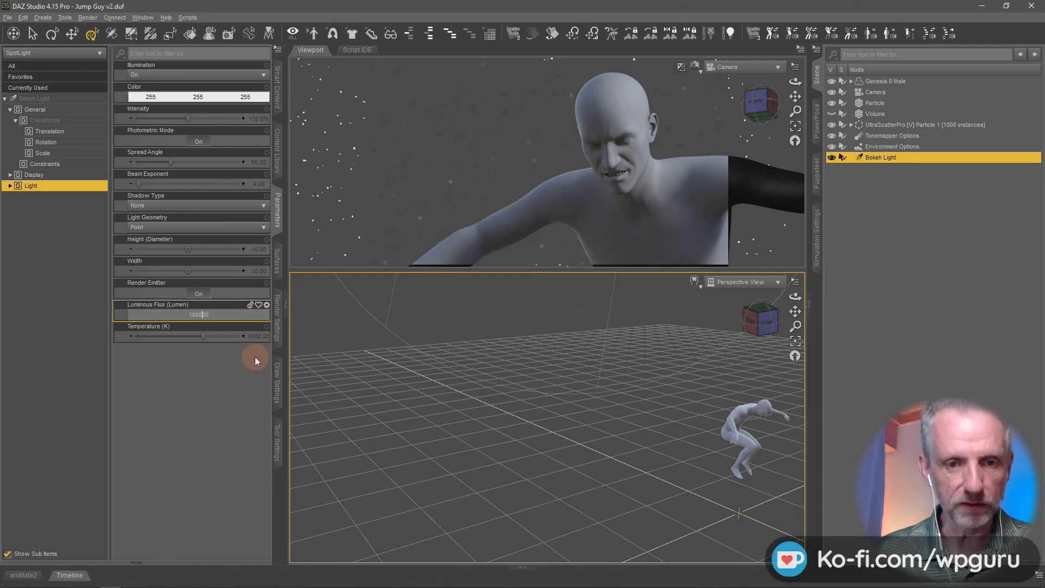
key(Return)
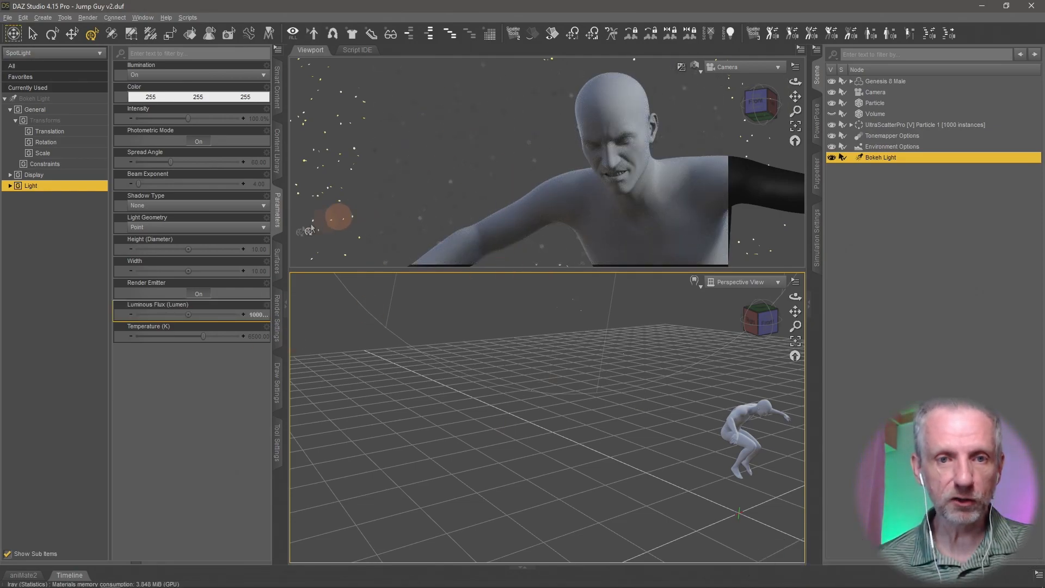
click(237, 314)
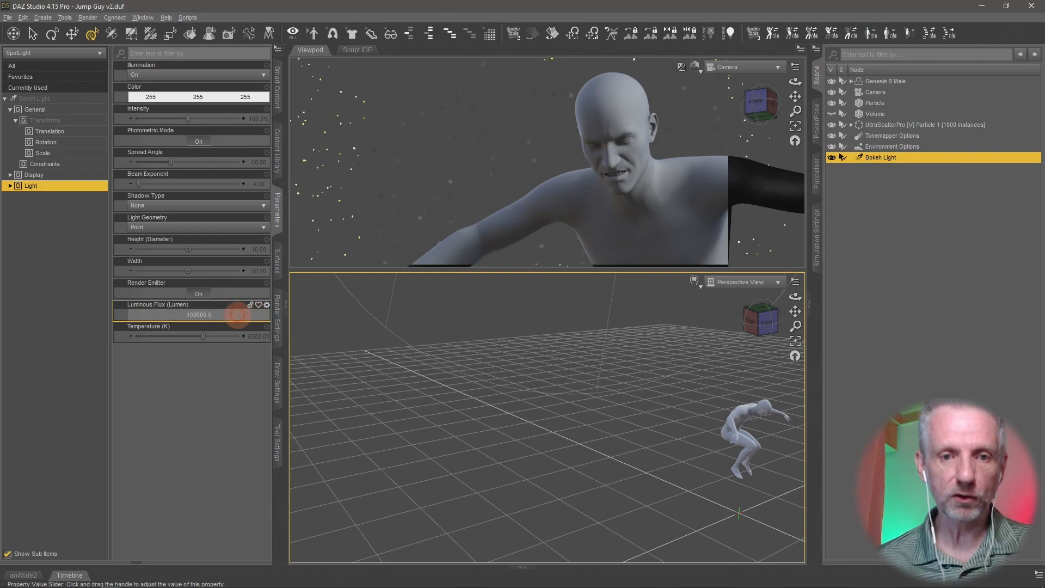
key(Return)
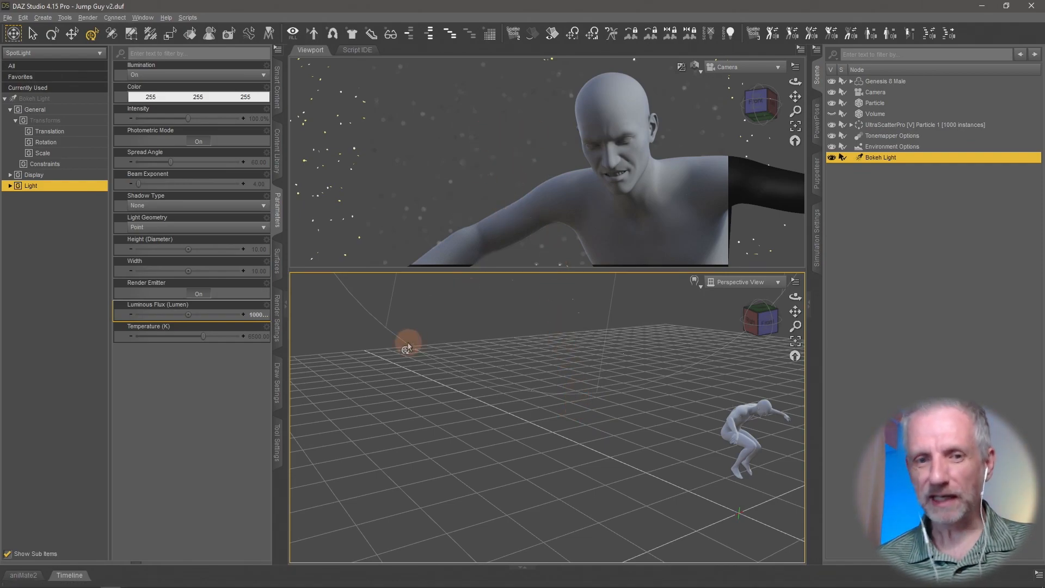
click(255, 315)
key(Right)
key(Return)
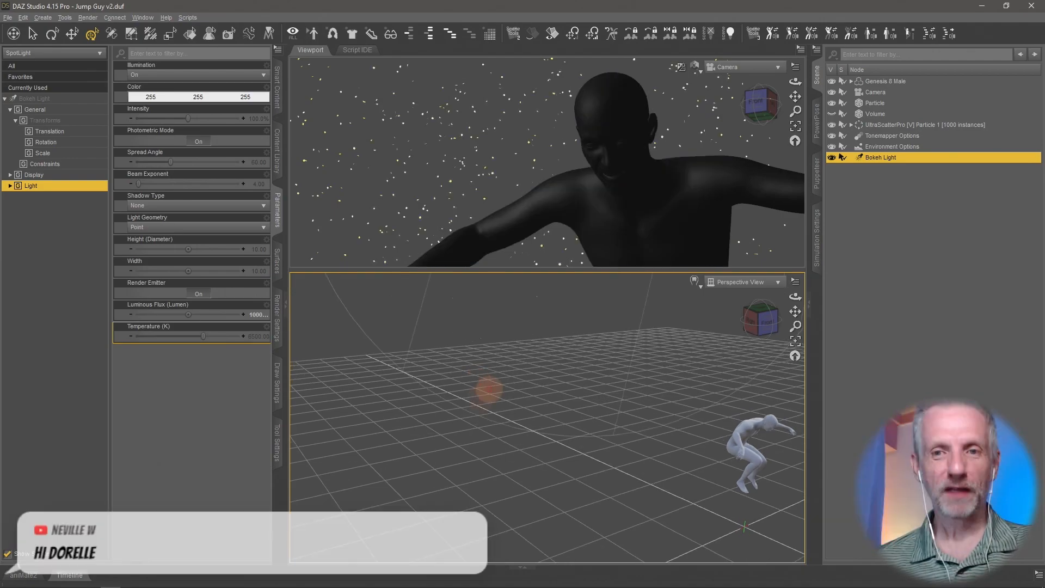
- Enlarge the Camera viewport by shrinking the Perspective View beneath it
middle_drag(488, 390, 478, 377)
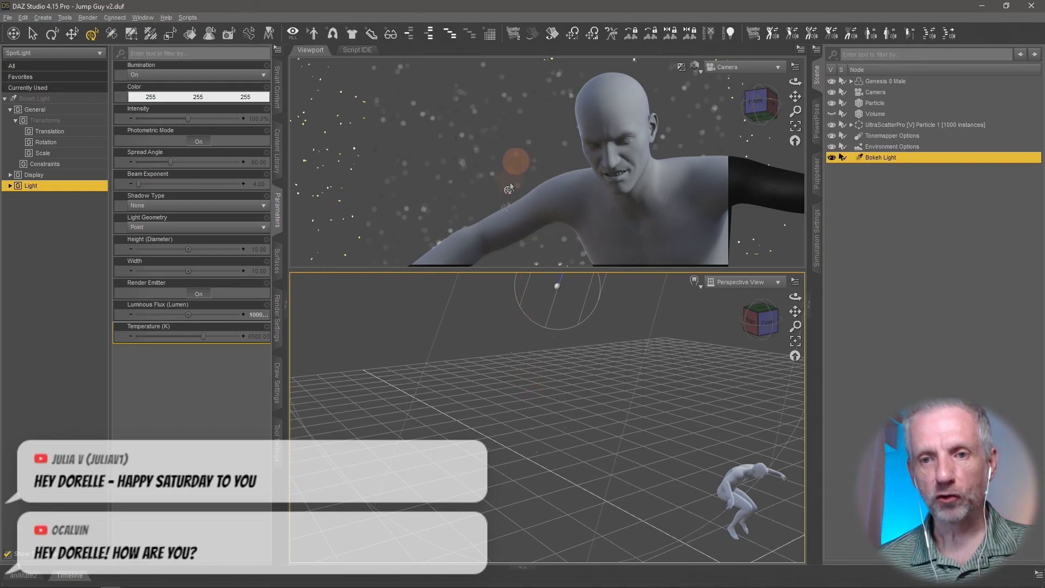
drag(499, 268, 499, 406)
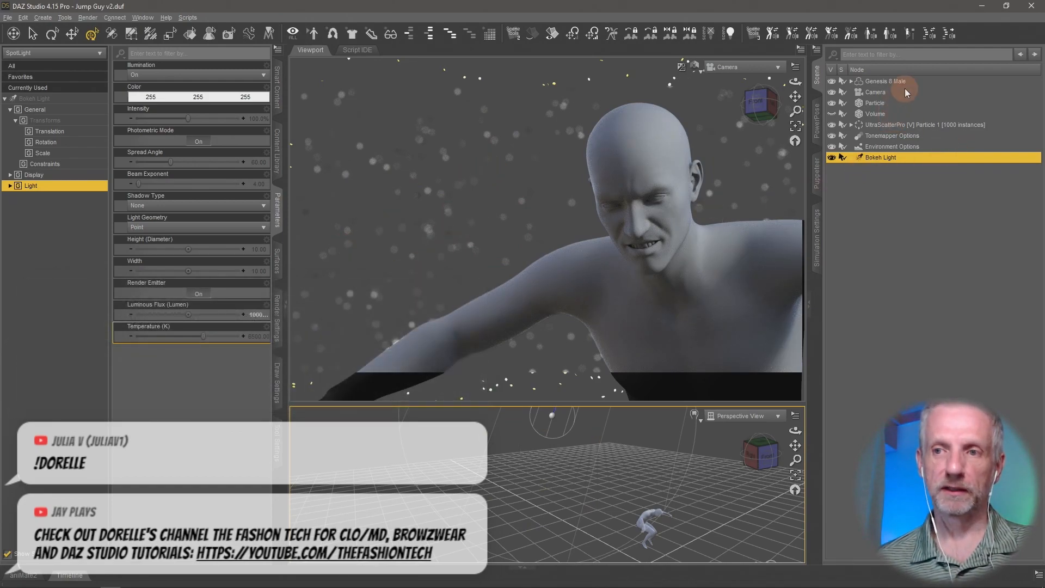
- Reduce the Camera's F/Stop to 50 to increase the background blur
click(887, 94)
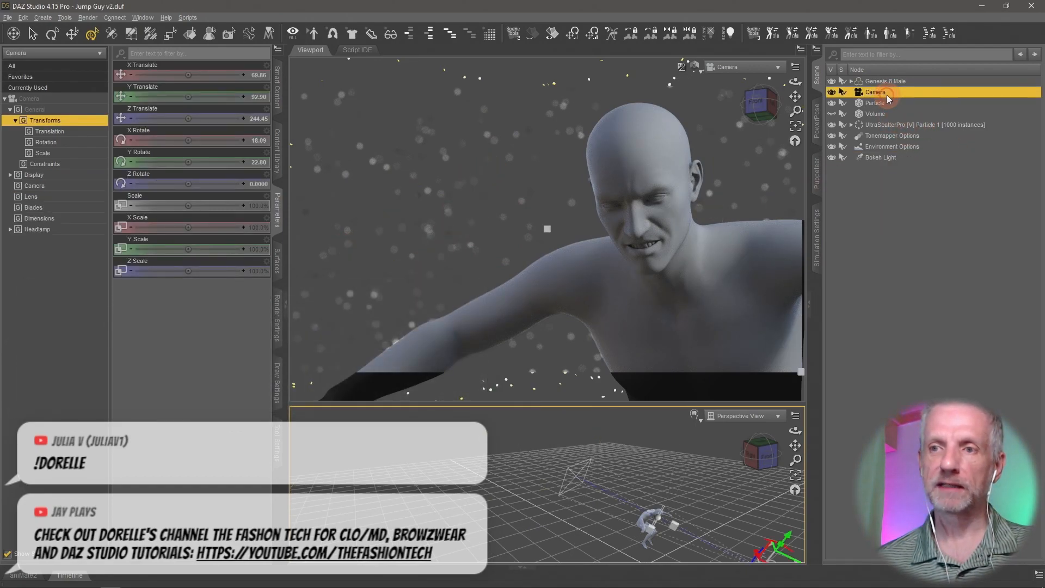
click(74, 174)
click(74, 186)
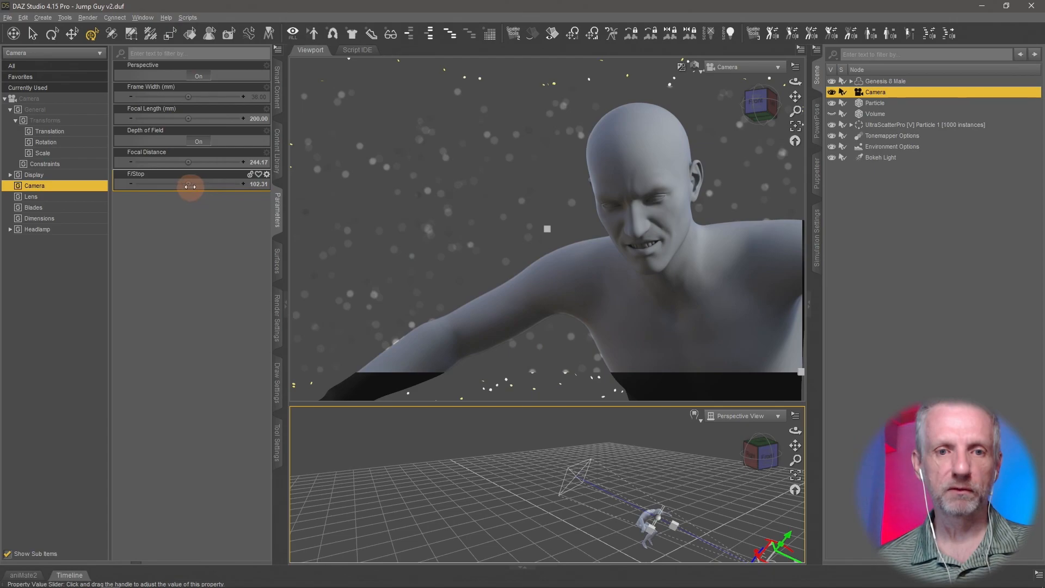
drag(189, 186, 170, 184)
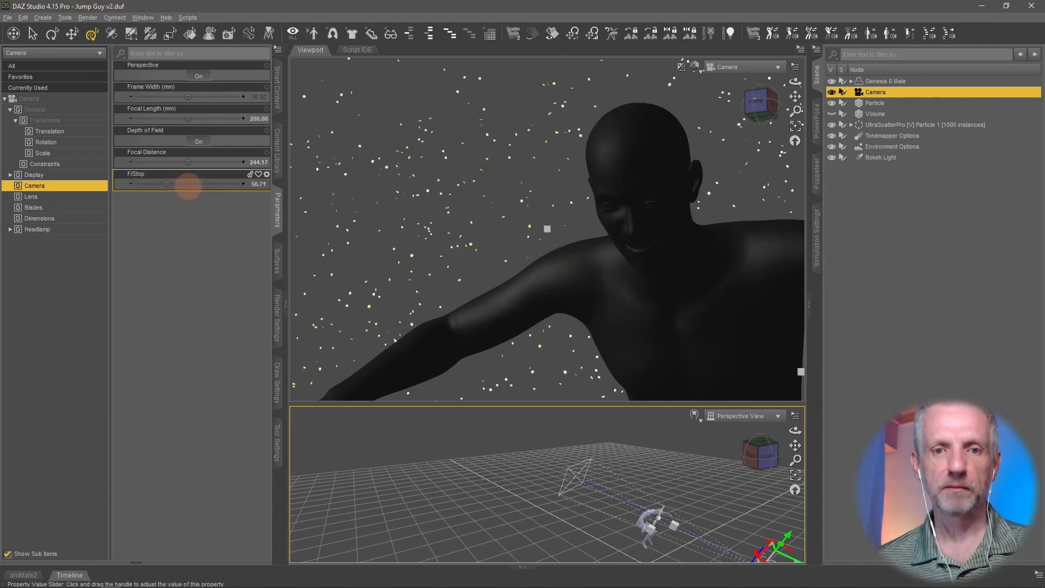
drag(188, 186, 186, 186)
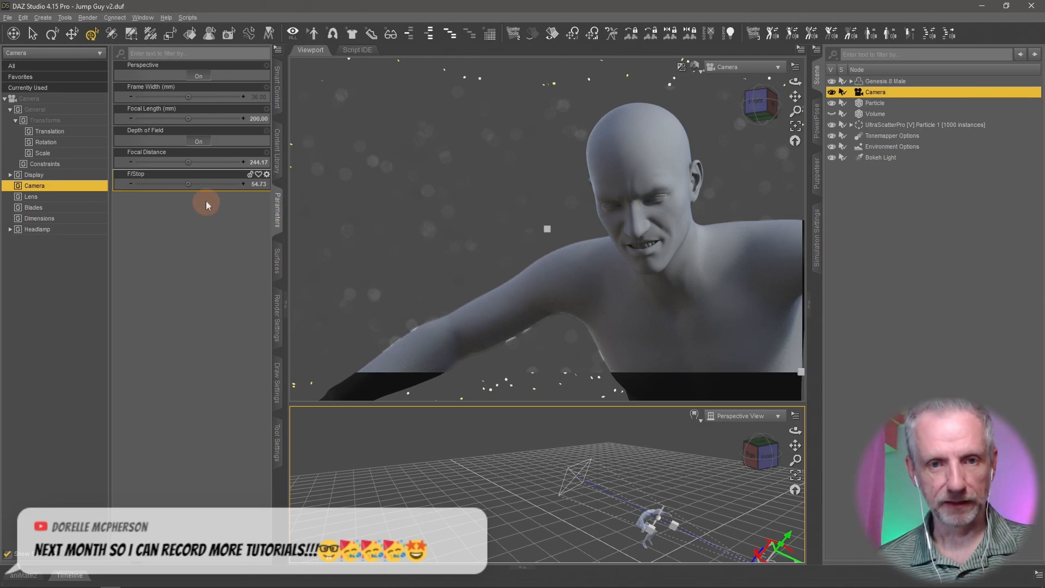
click(259, 185)
text(5)
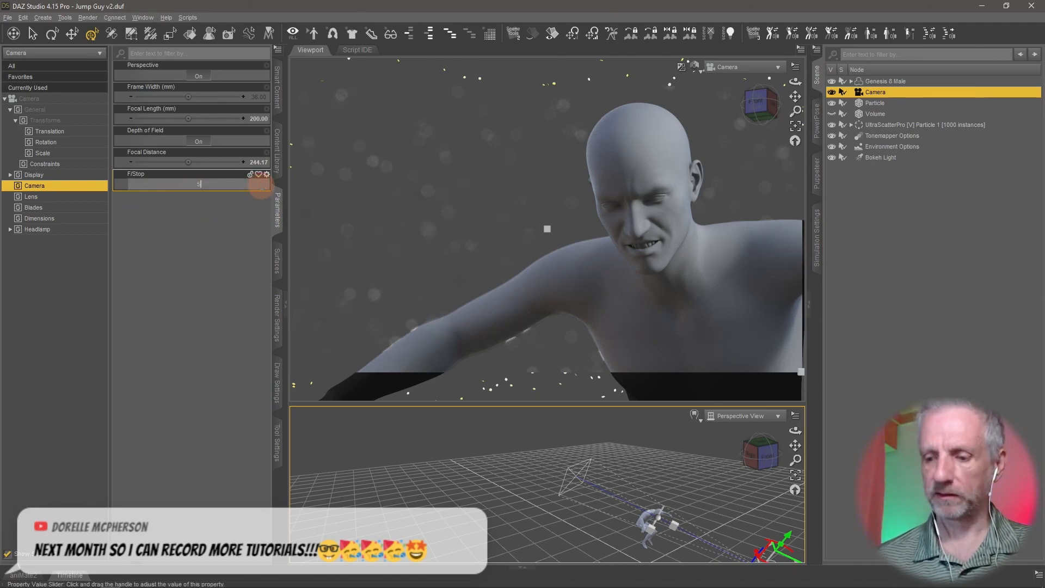
text(0)
key(Return)
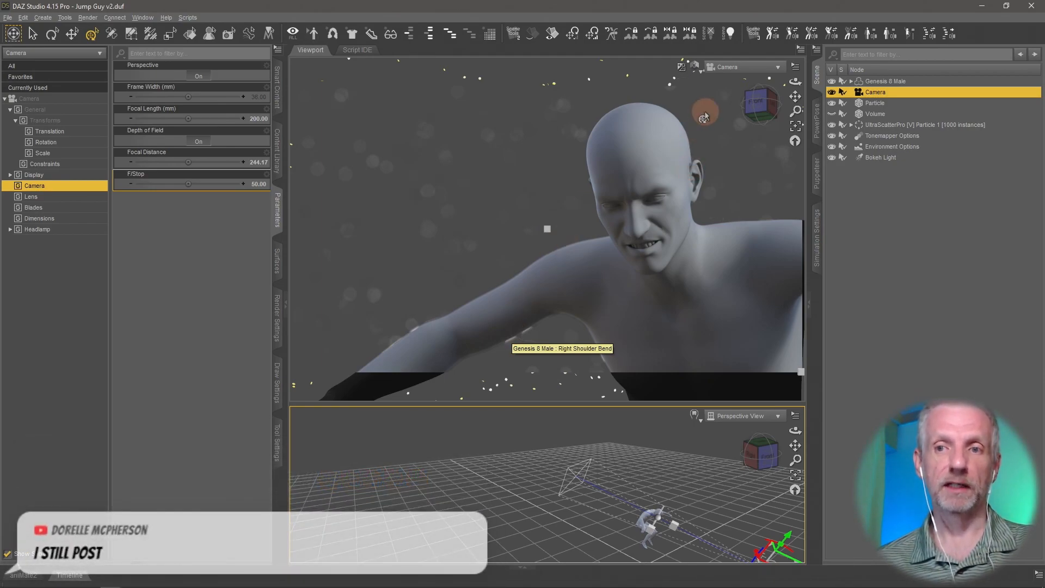
- Enlarge the Perspective View beneath the Camera viewport and frame the Particle object in it
drag(607, 406, 606, 316)
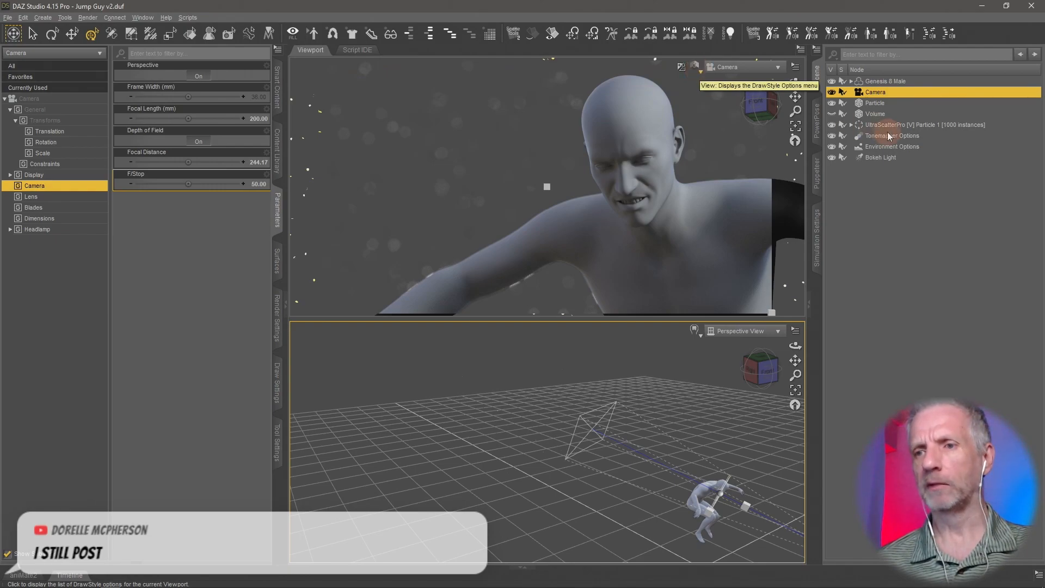
click(905, 126)
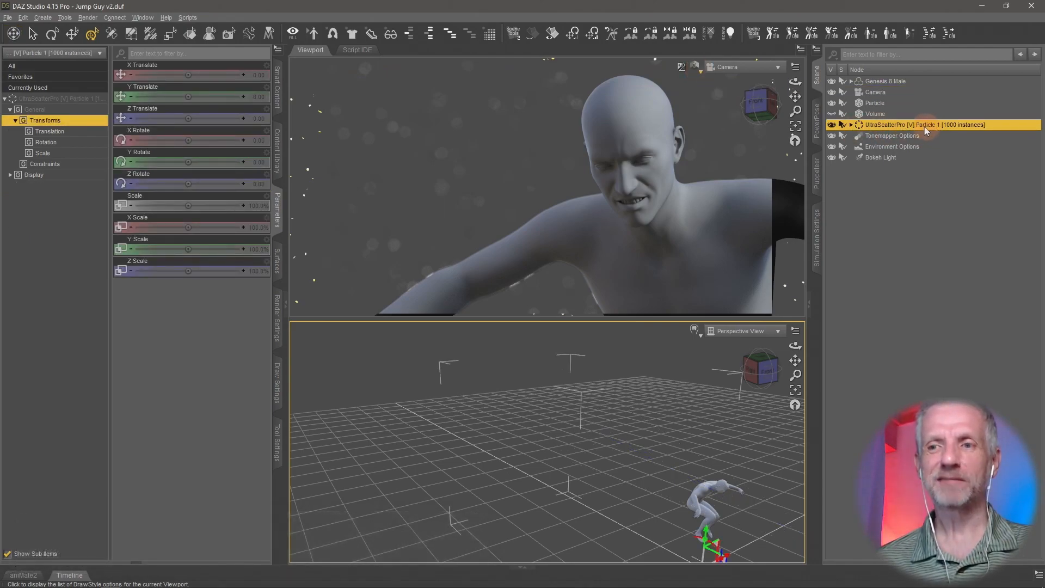
click(875, 103)
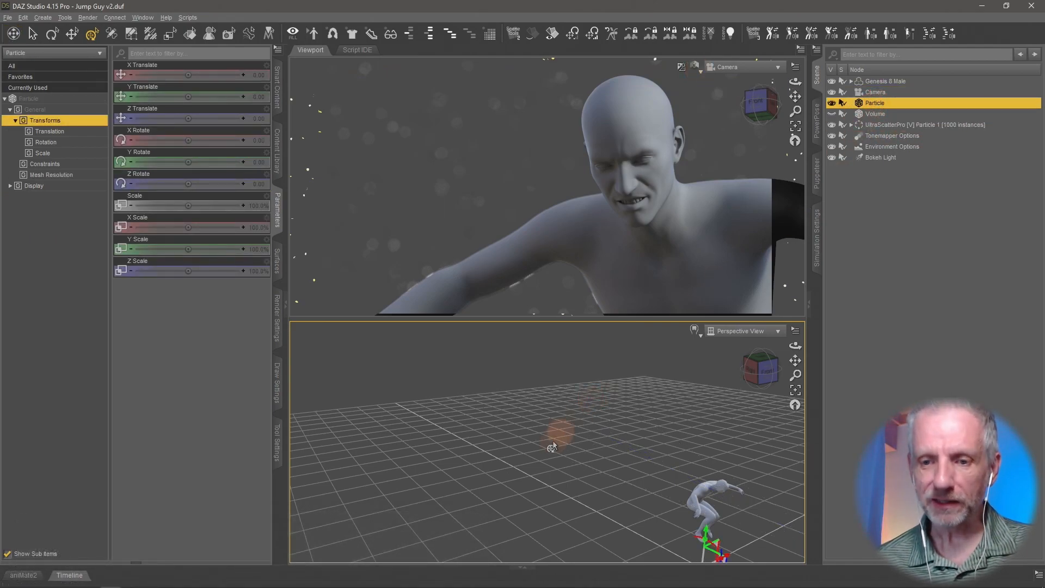
click(562, 470)
scroll(562, 469, down, 5)
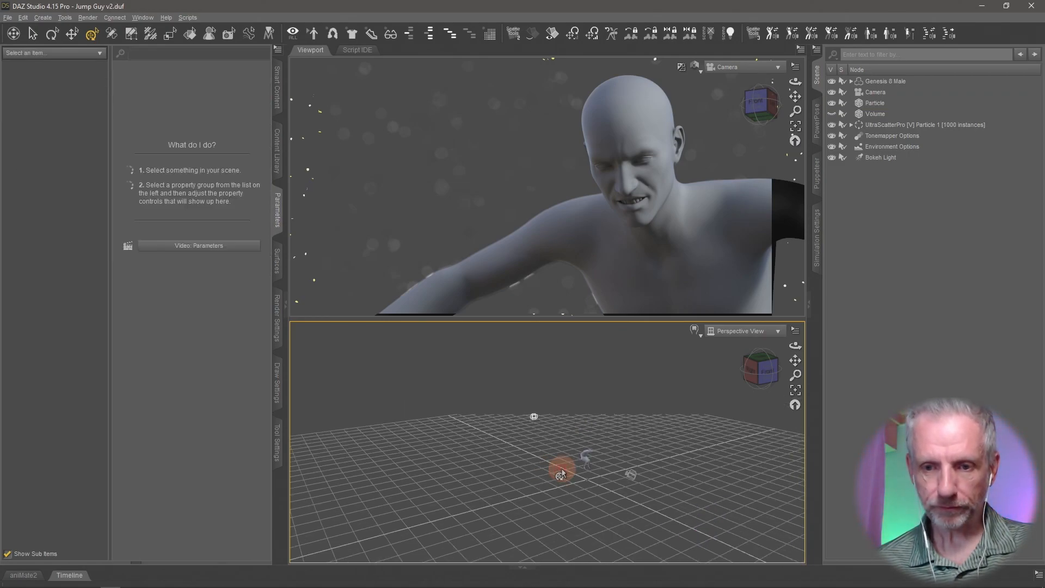
middle_drag(525, 471, 526, 504)
click(876, 103)
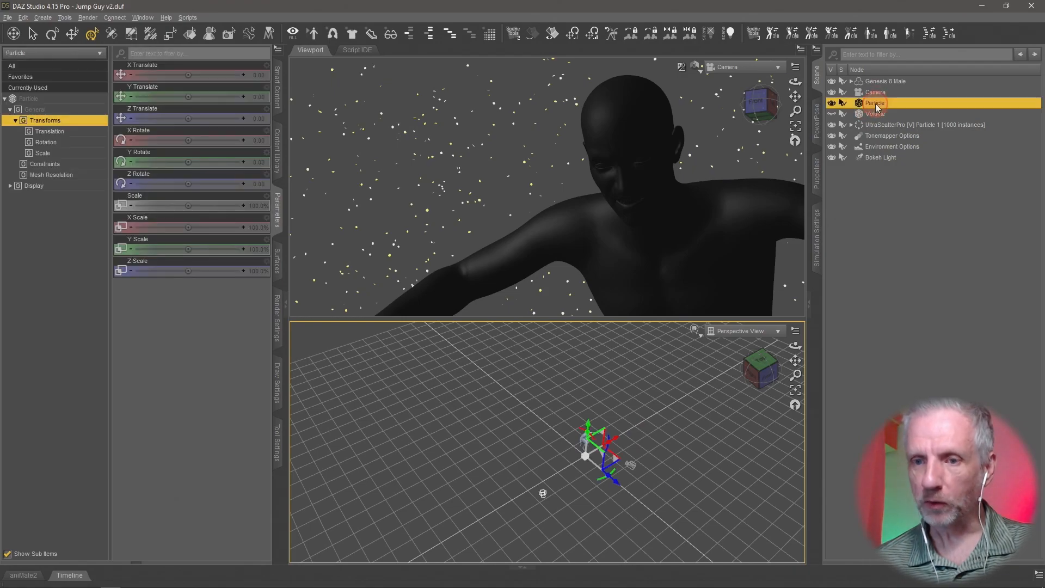
scroll(539, 396, up, 5)
scroll(488, 453, down, 3)
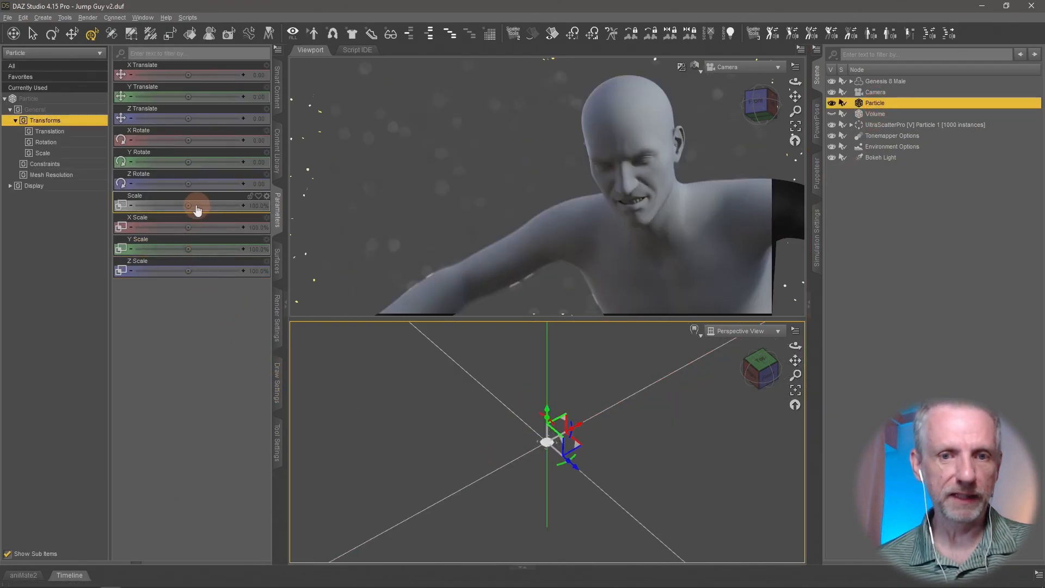
- Set the Particle's overall Scale to 400% and increase it further to about 811.6%
click(256, 206)
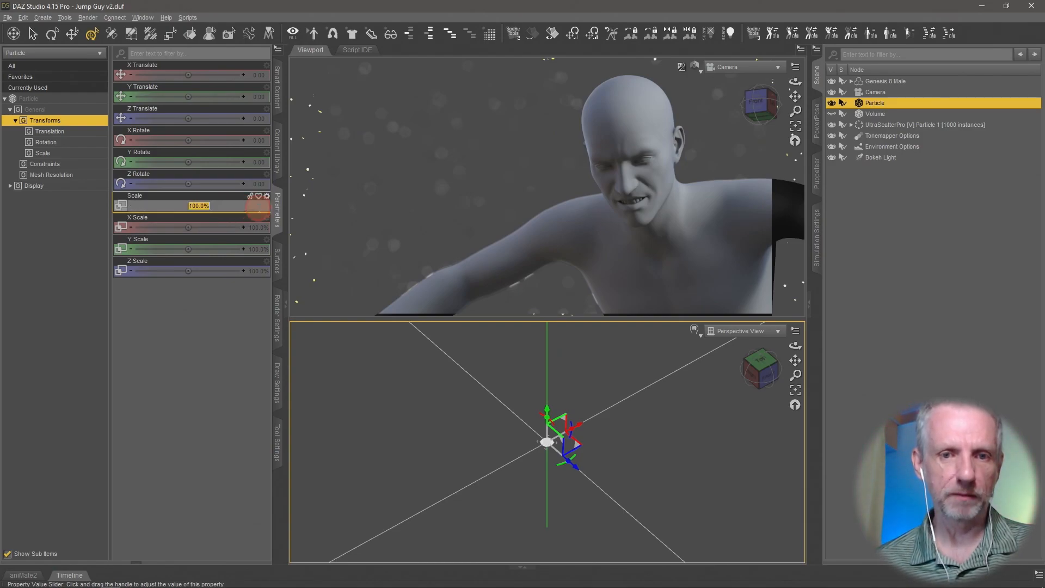
text(400)
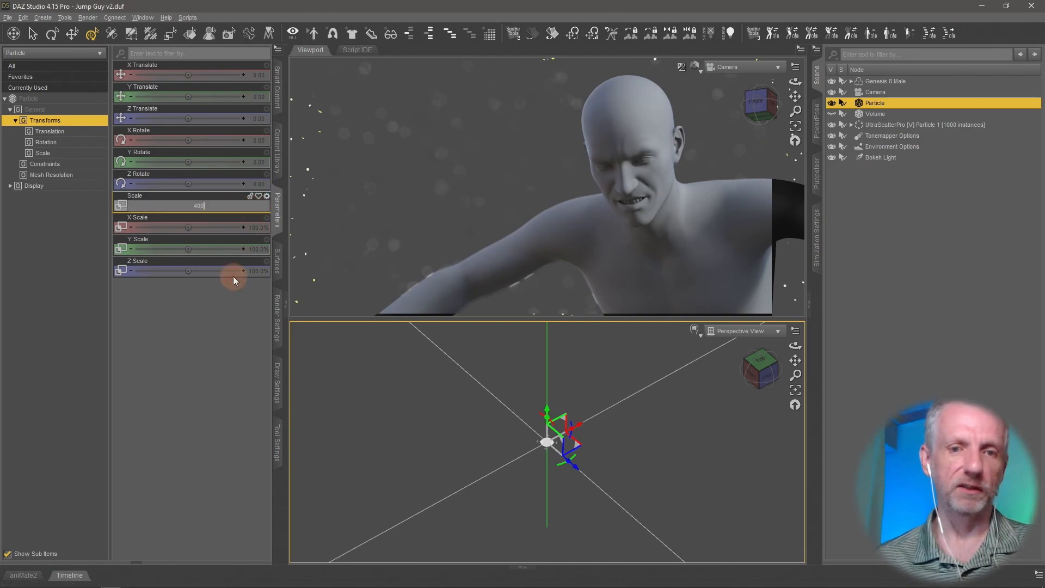
key(Return)
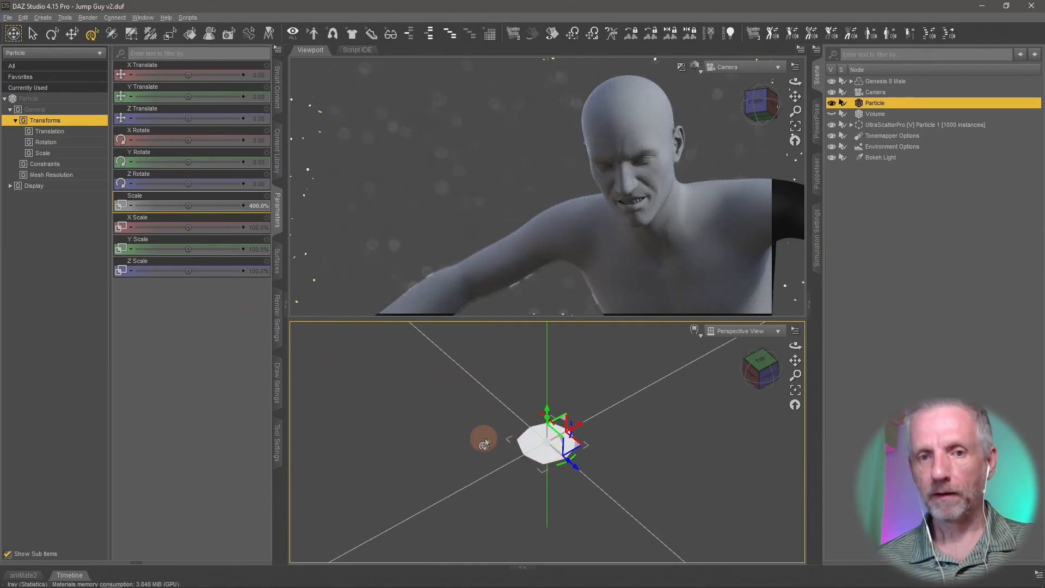
drag(188, 205, 109, 302)
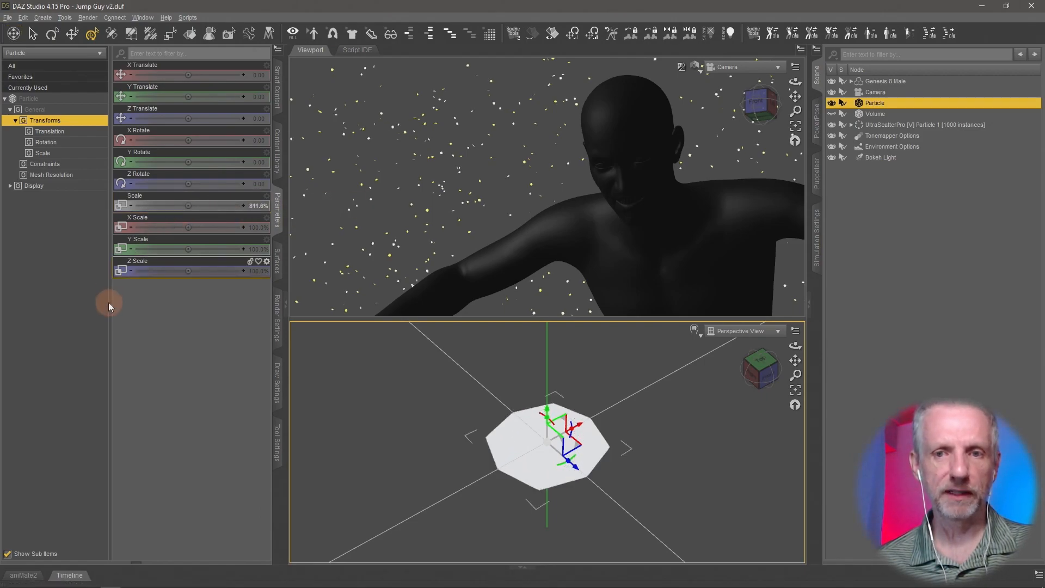
- Rerun the UltraScatterPro volume scatter on the existing instances with random scaling from 38.5% to 338.5% and 100% variance
click(937, 127)
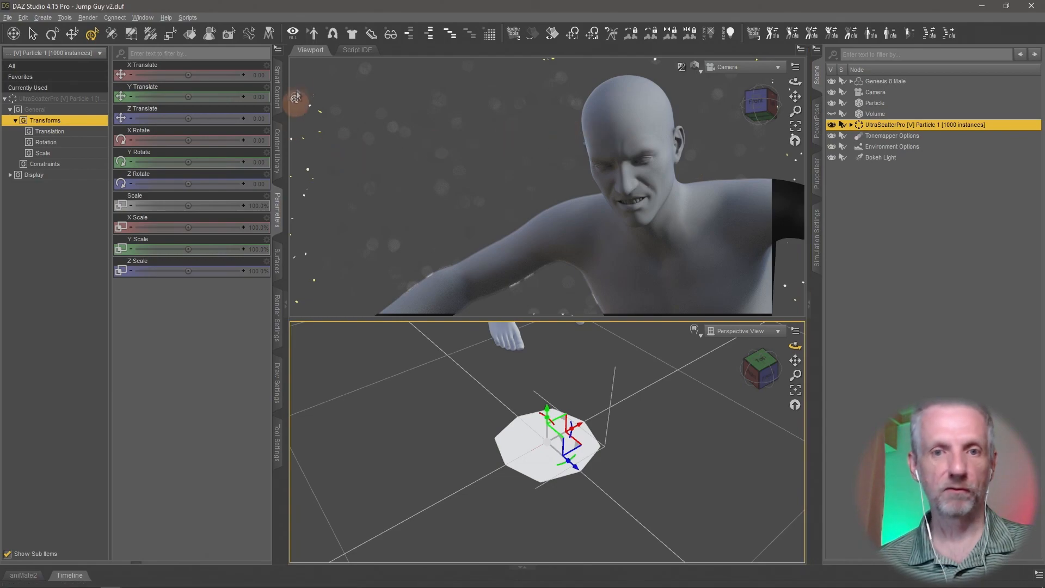
click(278, 87)
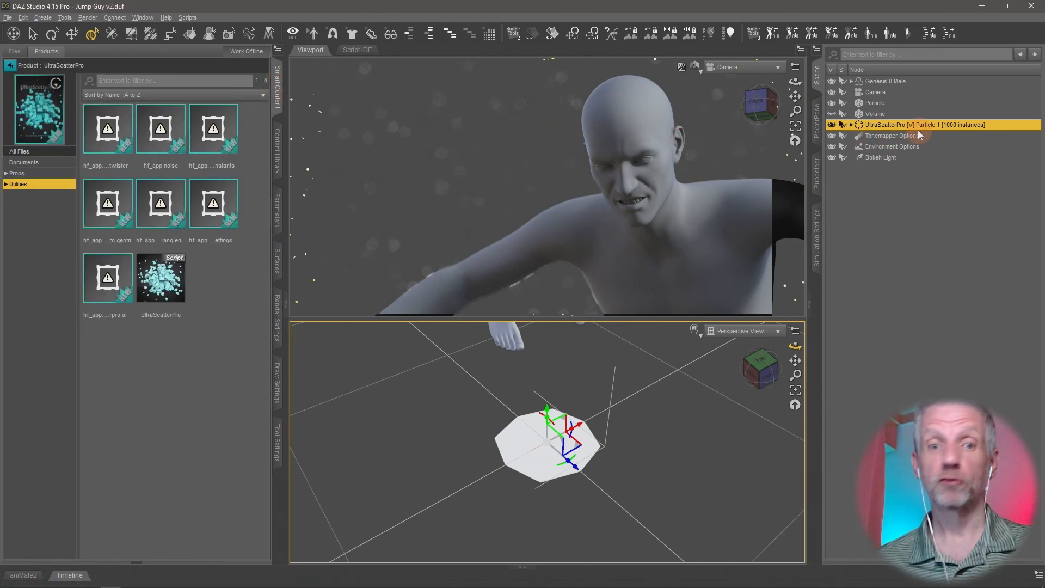
double_click(159, 278)
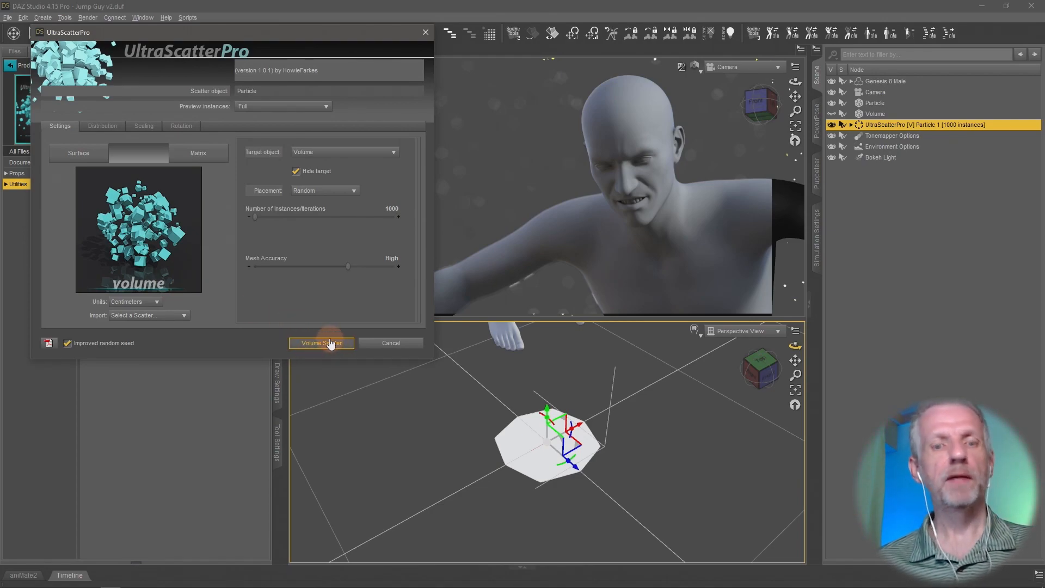
click(146, 130)
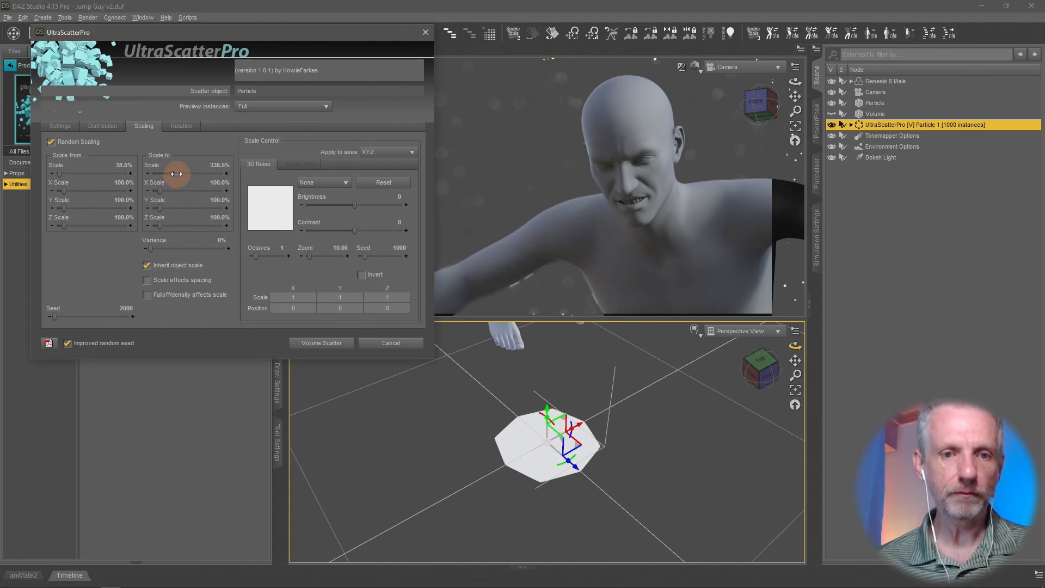
drag(151, 248, 226, 249)
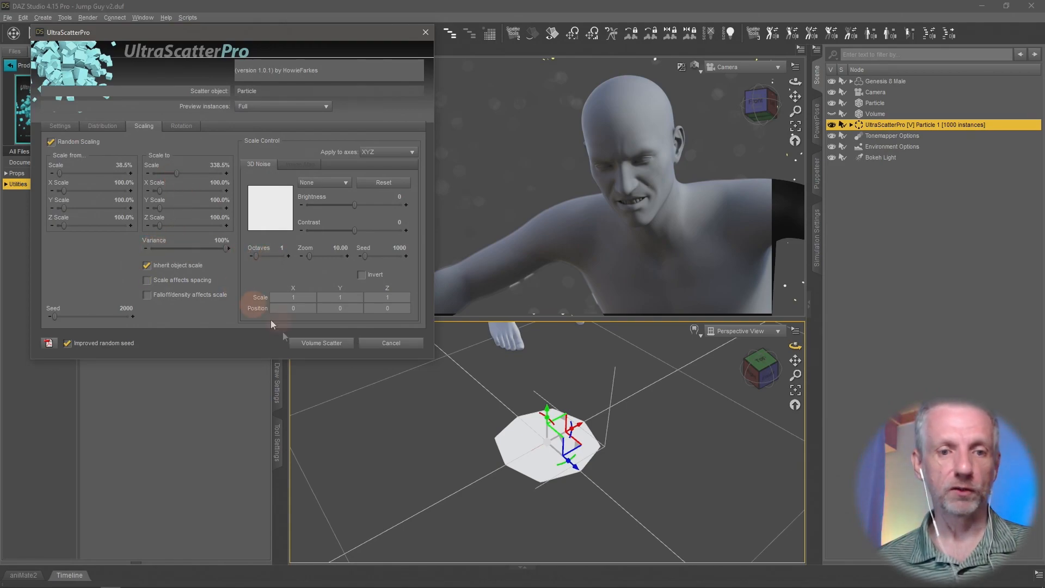
click(334, 346)
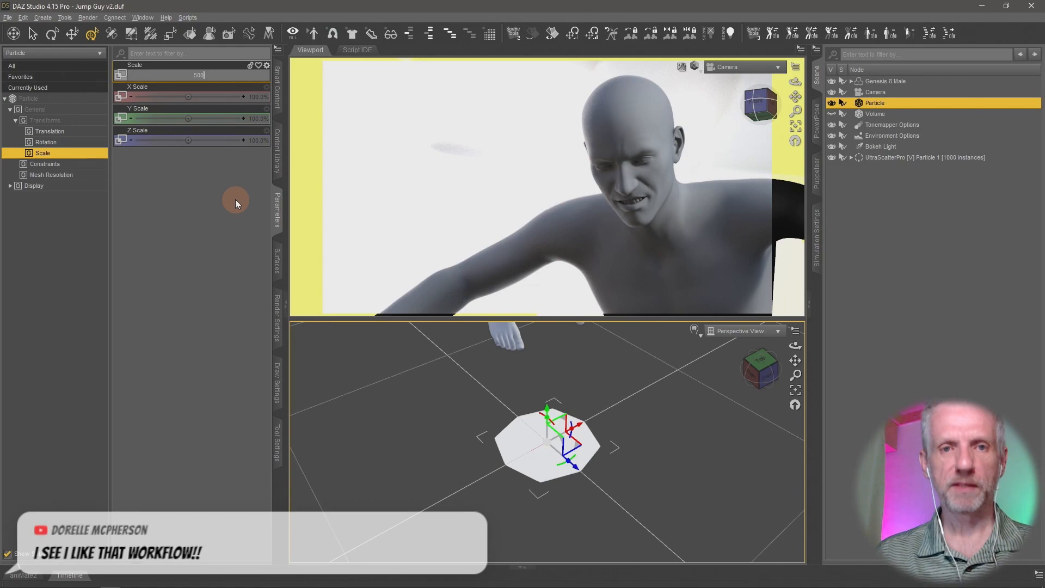
- Set the Particle's Scale to 500% and rerun the UltraScatterPro volume scatter on the existing instances
key(Return)
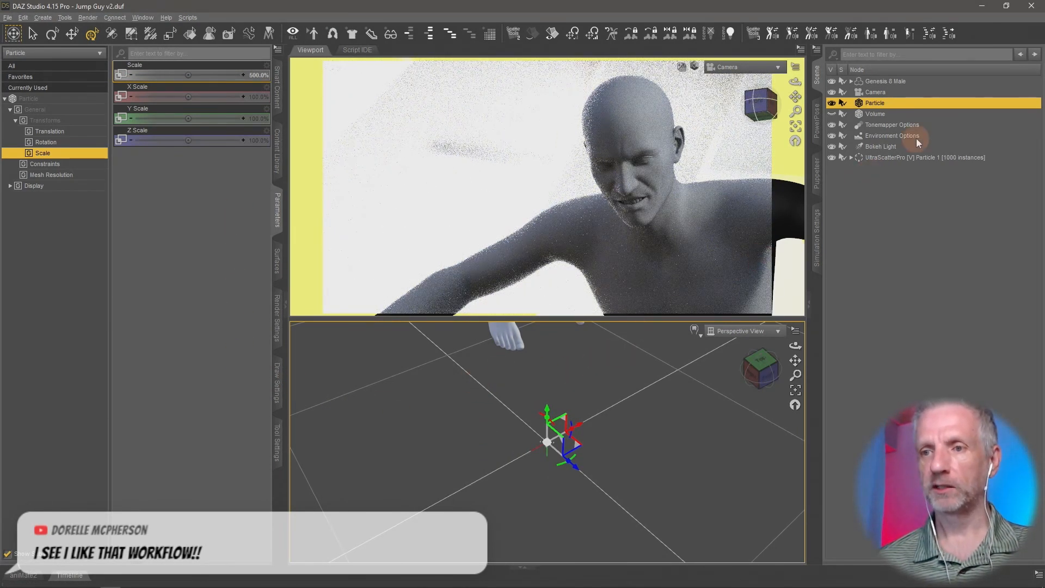
click(899, 159)
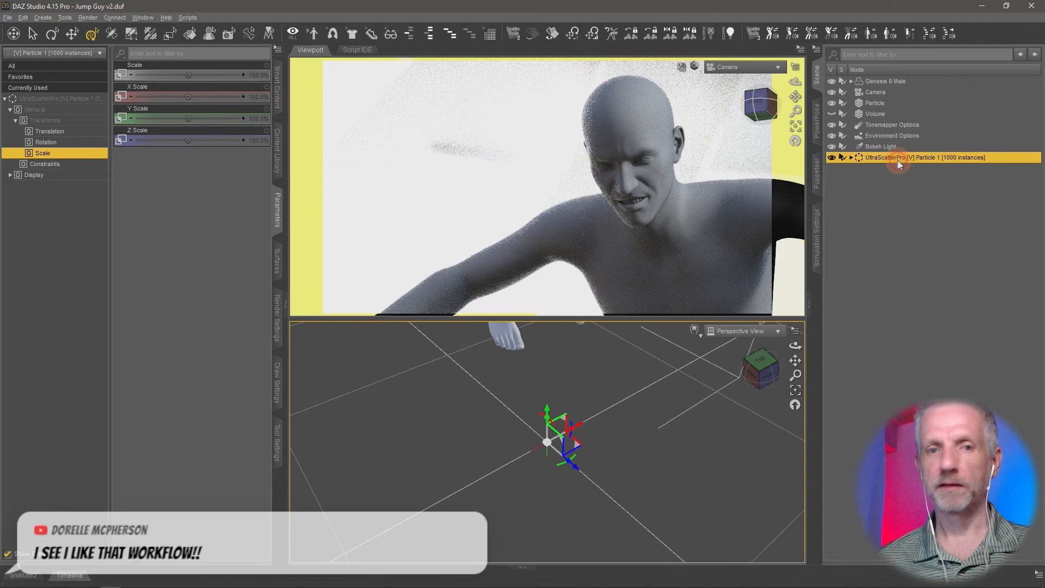
click(278, 87)
double_click(162, 285)
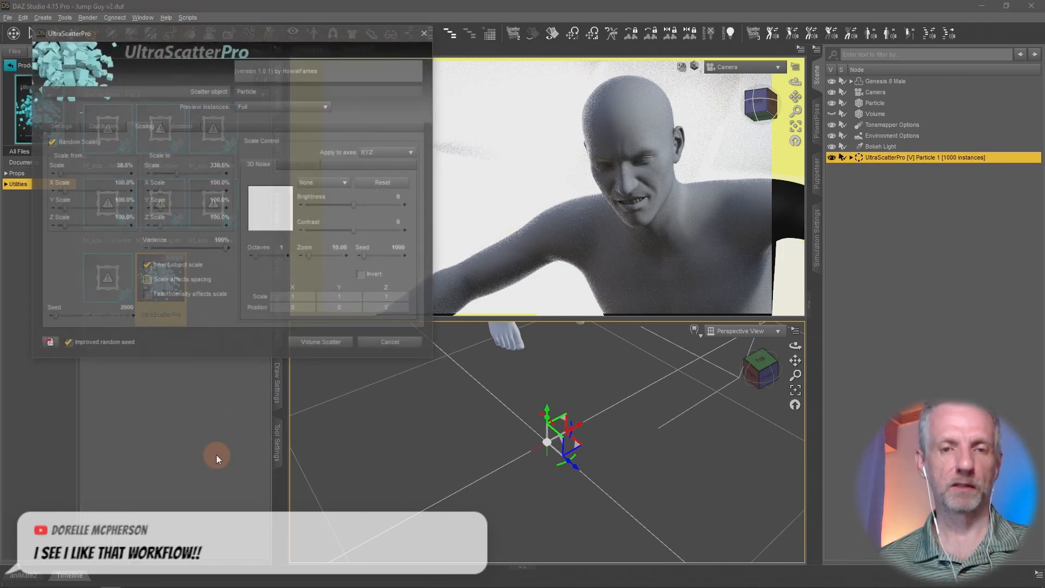
click(324, 344)
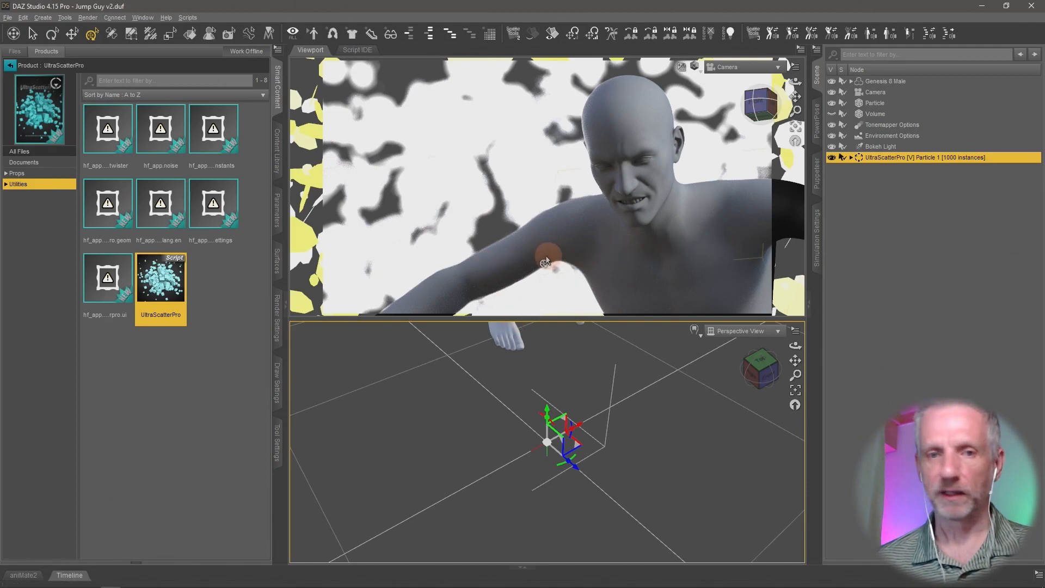
- Set the Particle's Scale to 250% and regenerate the UltraScatterPro volume scatter
click(877, 104)
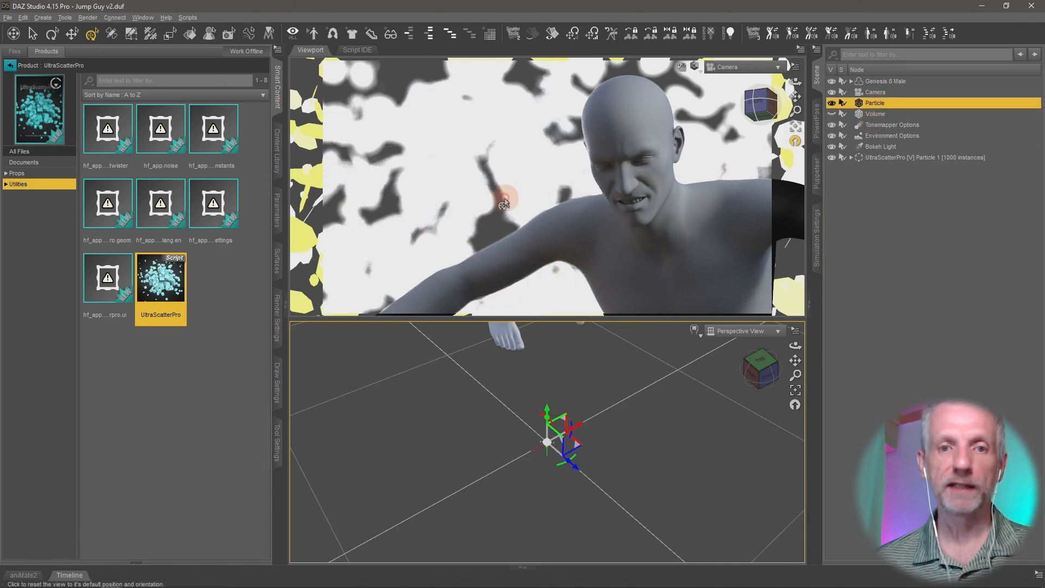
click(278, 219)
click(257, 76)
text(2)
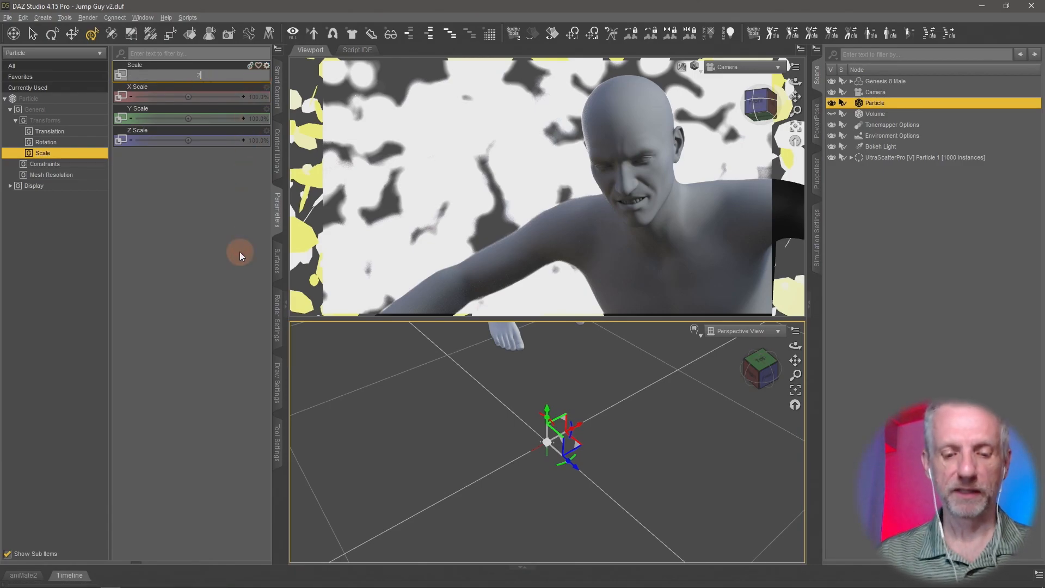
text(50)
key(Return)
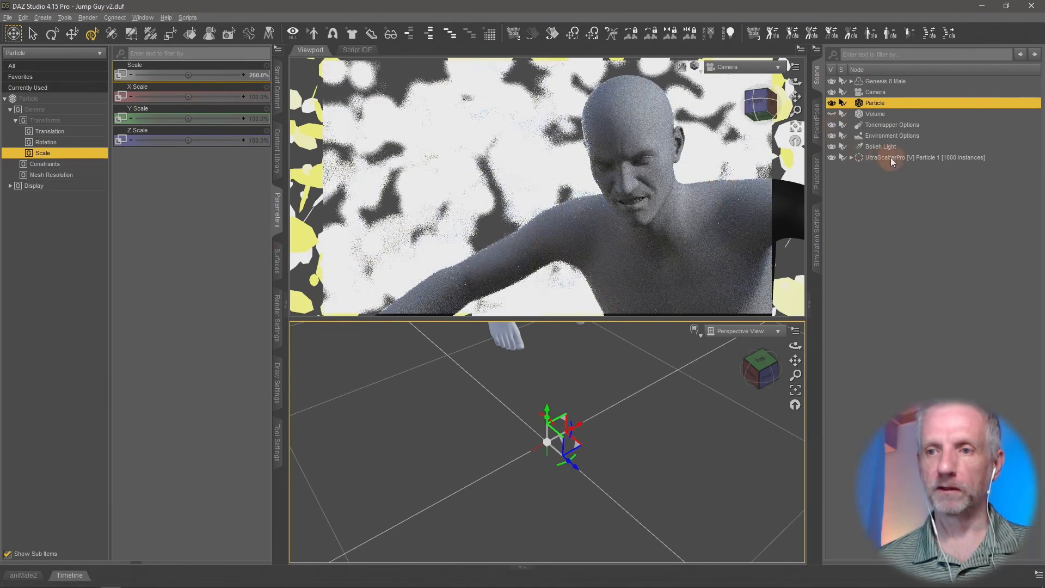
click(891, 159)
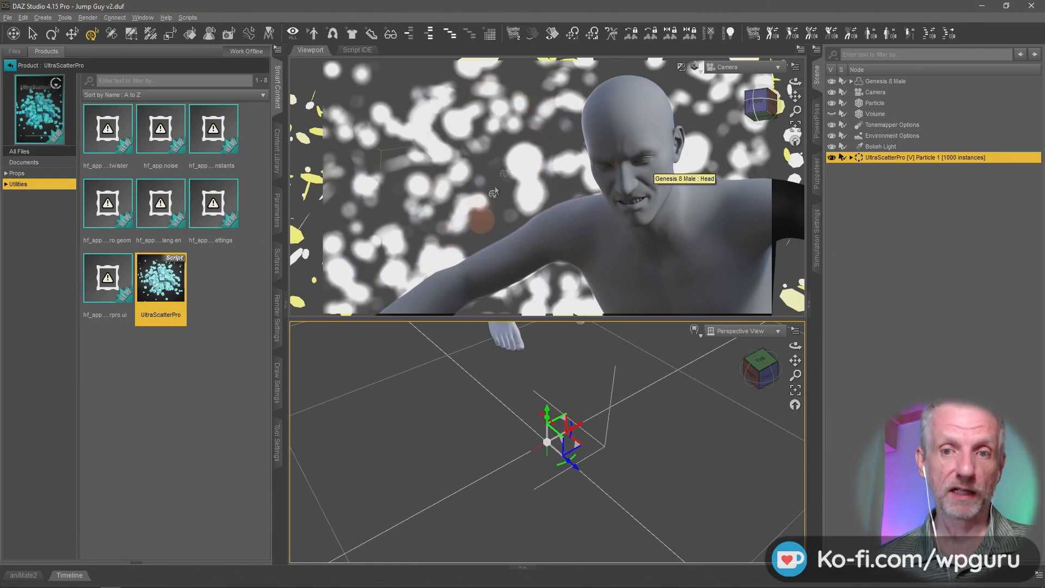
- Reset the Camera's F/Stop to its default value
click(906, 158)
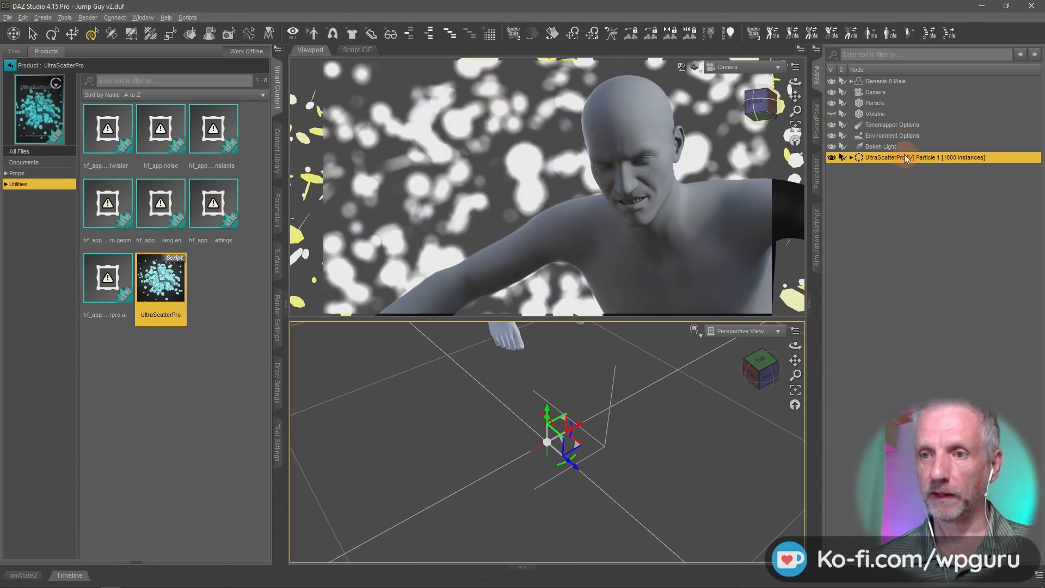
click(875, 92)
click(276, 212)
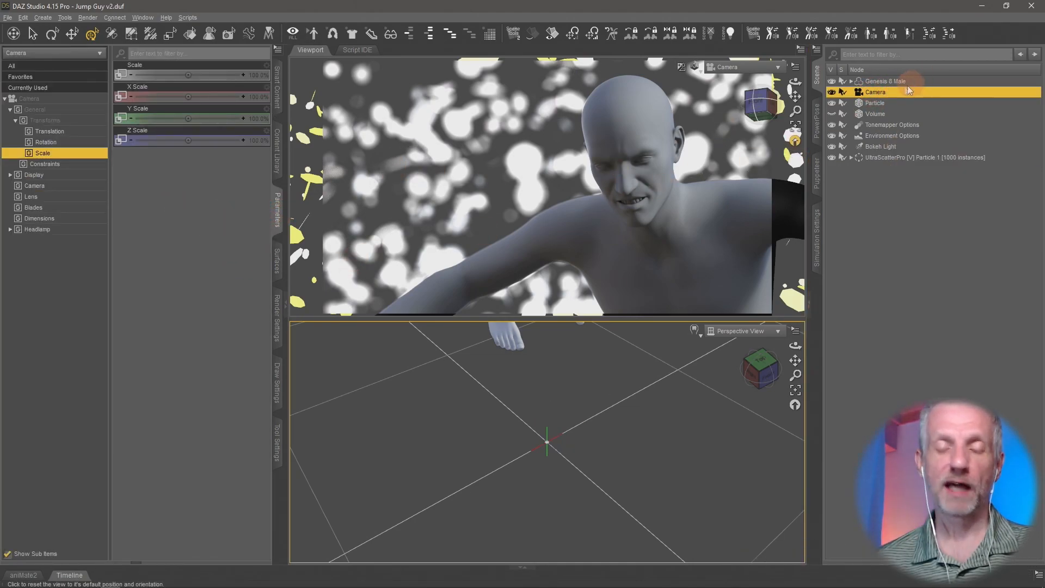
click(69, 189)
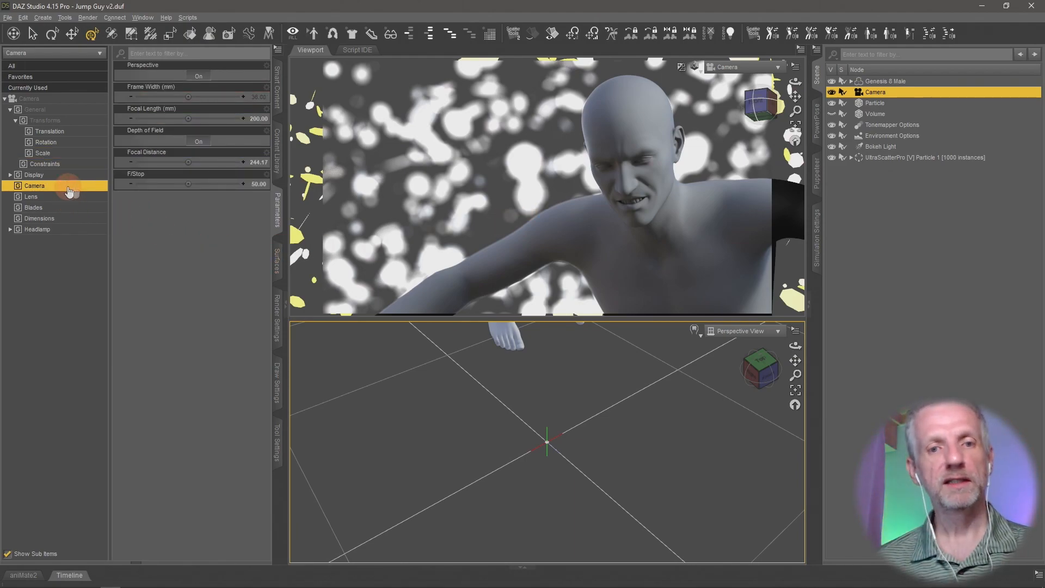
alt+click(208, 186)
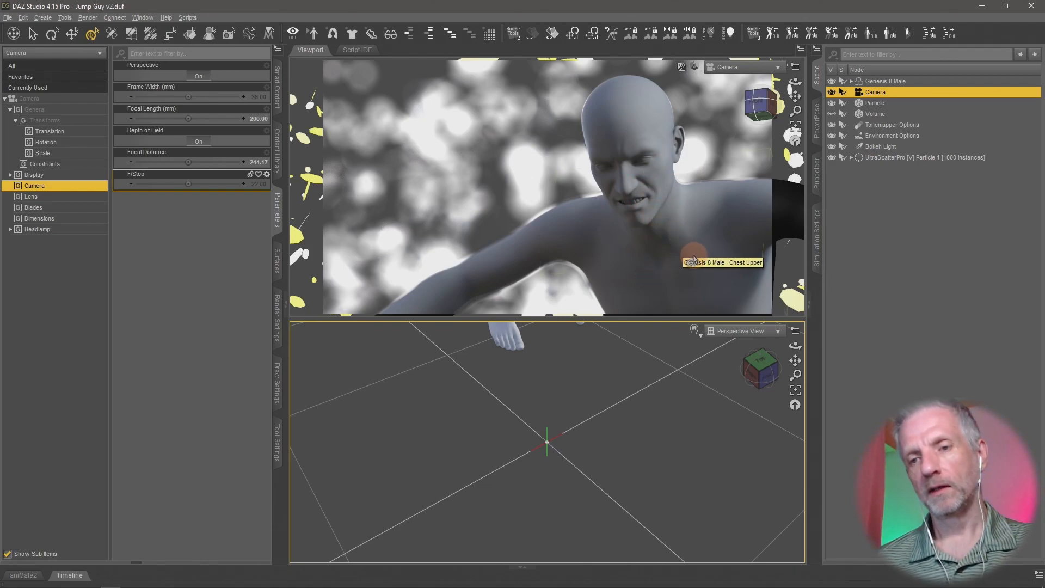
- Set the Environment Intensity in the render environment to 0.3
click(278, 323)
click(34, 206)
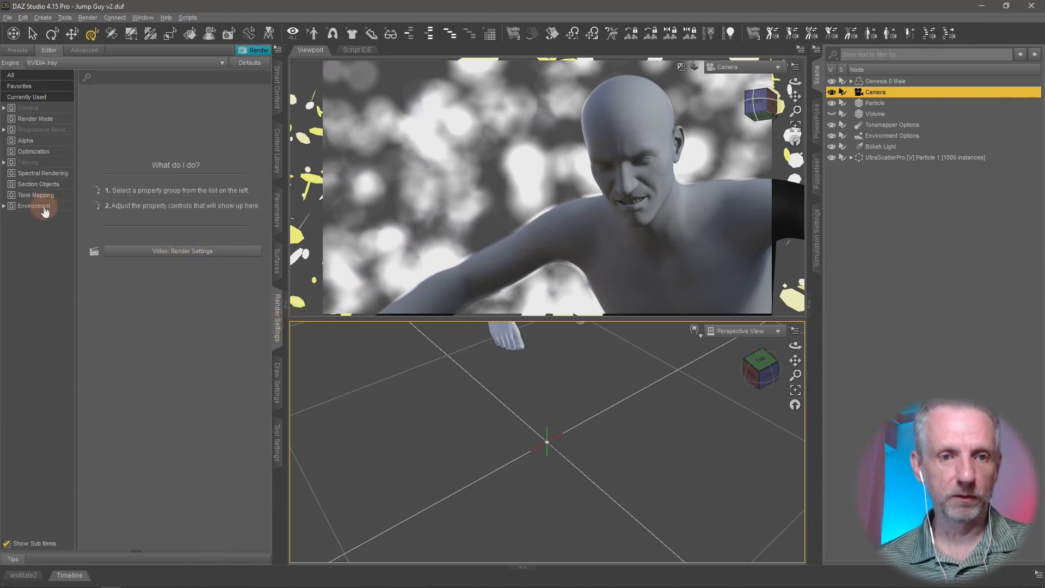
click(263, 165)
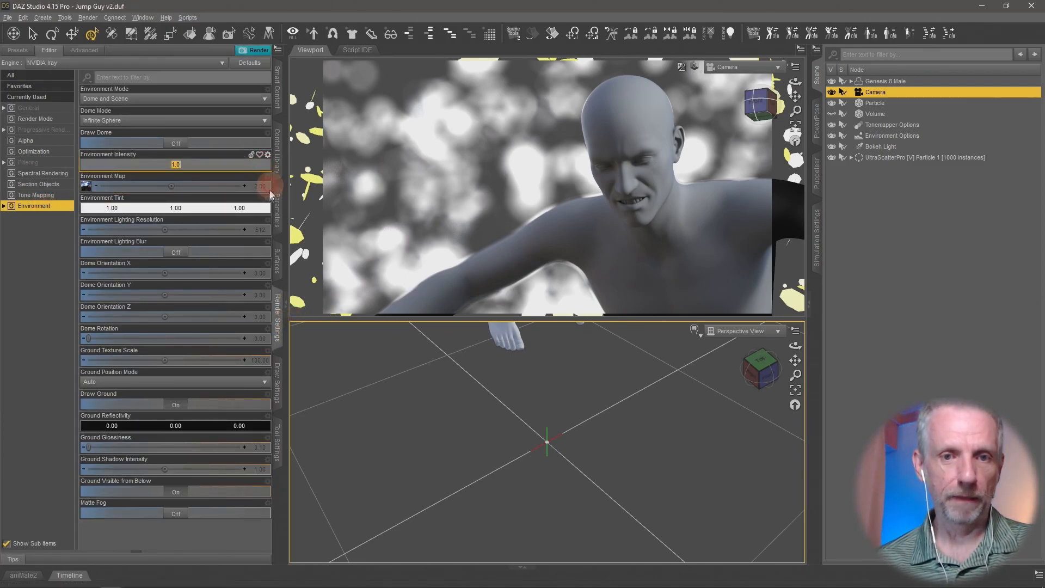
text(0.3)
key(Return)
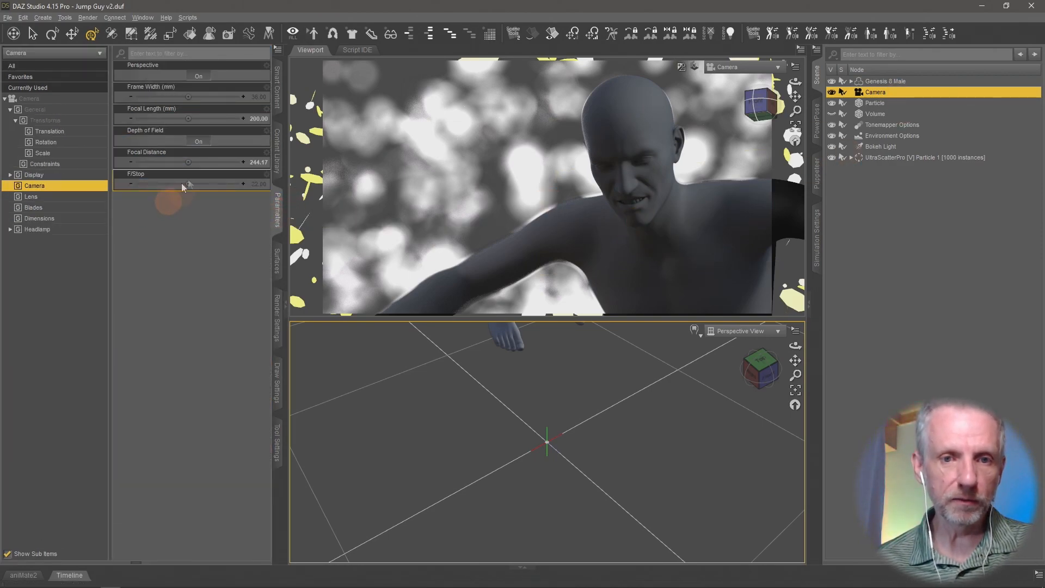
- Try the Camera's F/Stop at 1 and at 12
click(251, 184)
text(1)
key(Return)
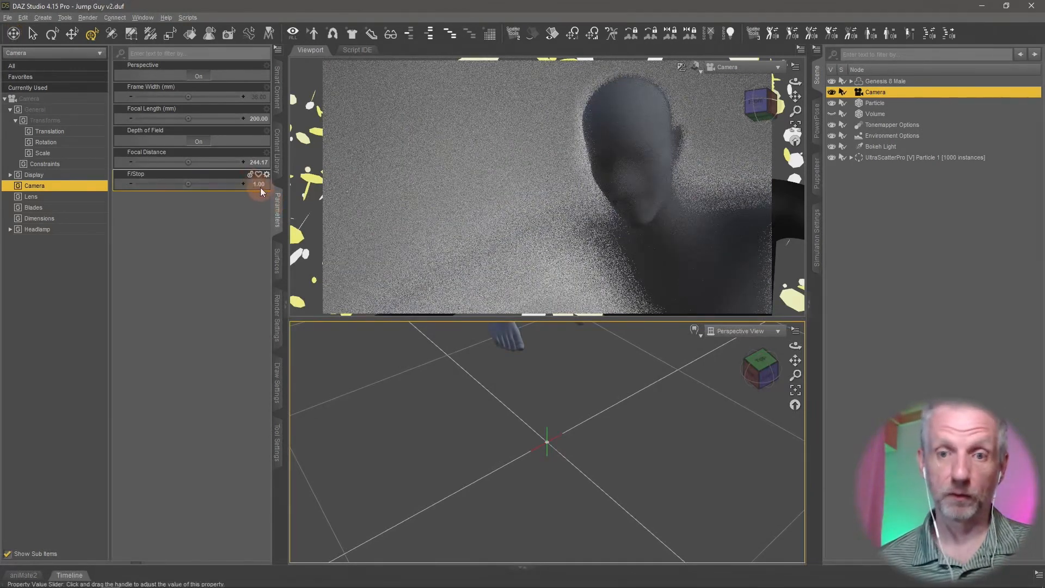
click(267, 185)
text(12)
key(Return)
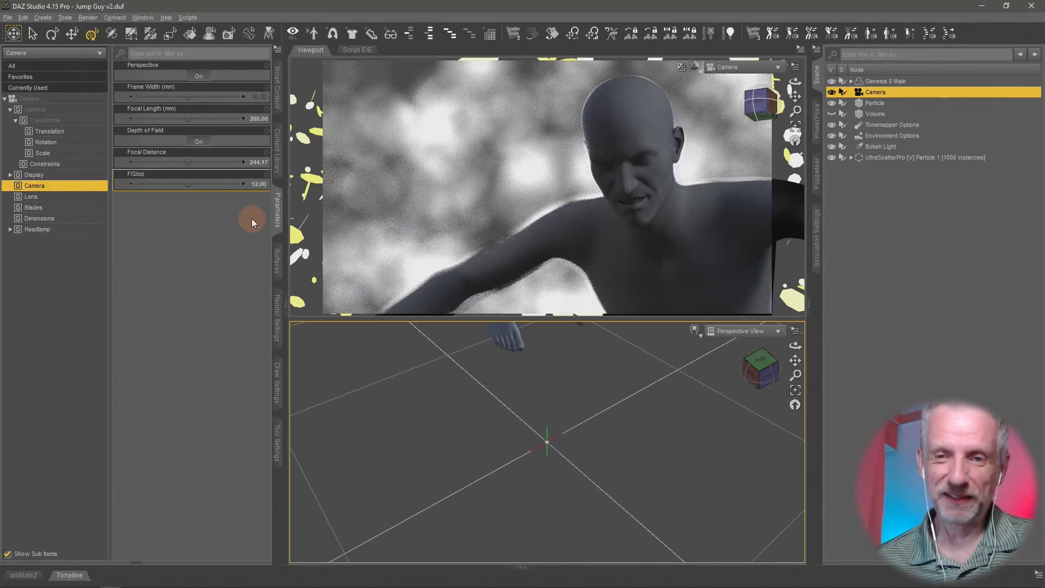
- Set the Camera's F/Stop to 16
click(257, 186)
text(16)
key(Return)
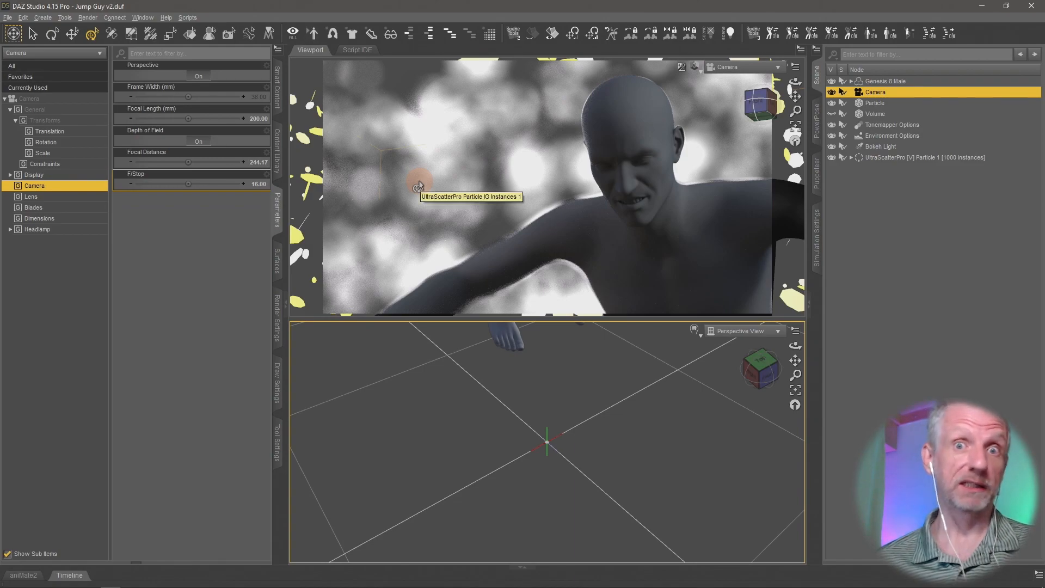
- Set the Emission Color of the Particle's surface to black to switch off its glow
click(890, 107)
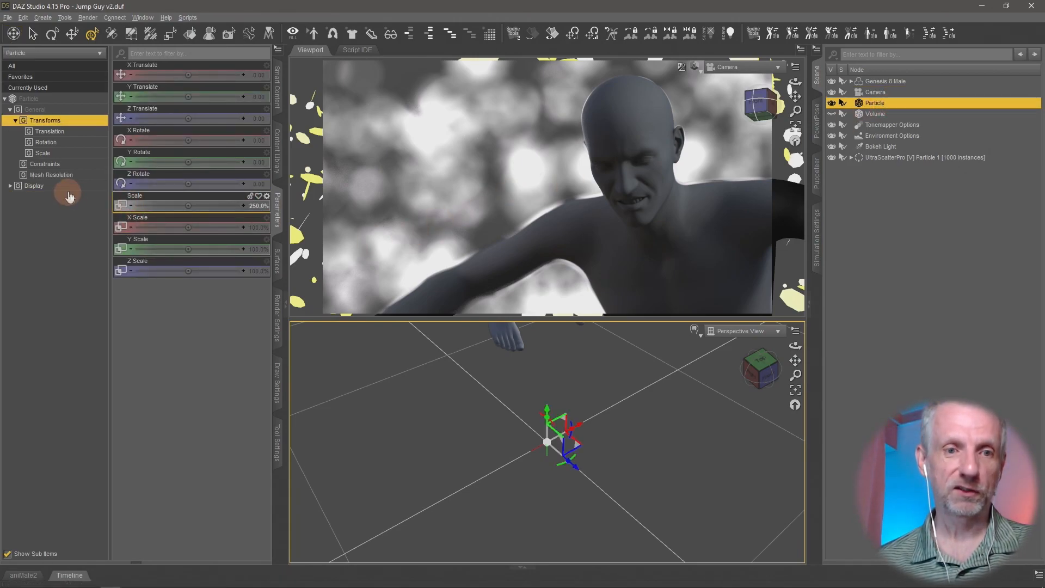
click(277, 260)
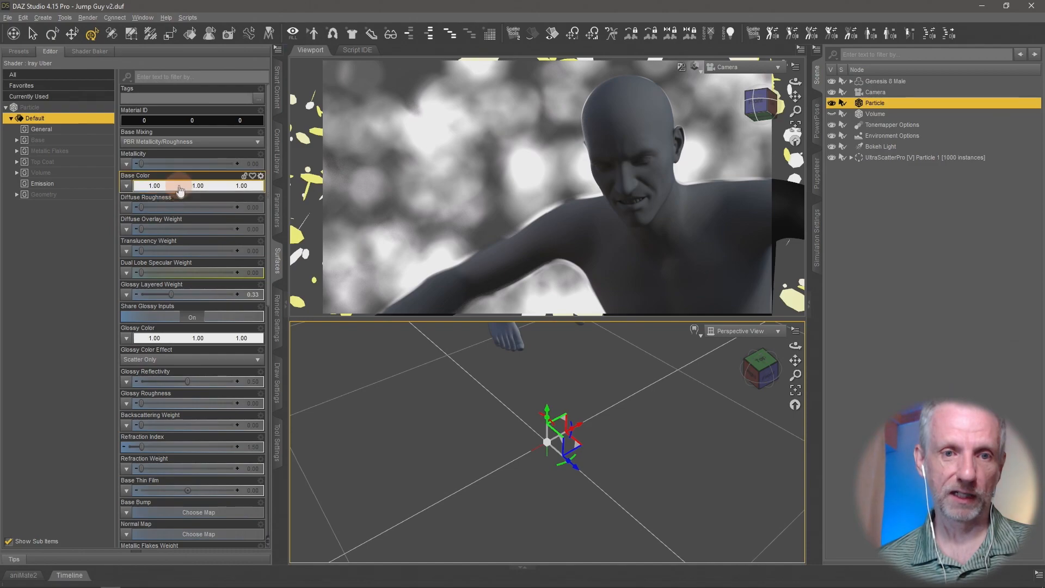
click(88, 184)
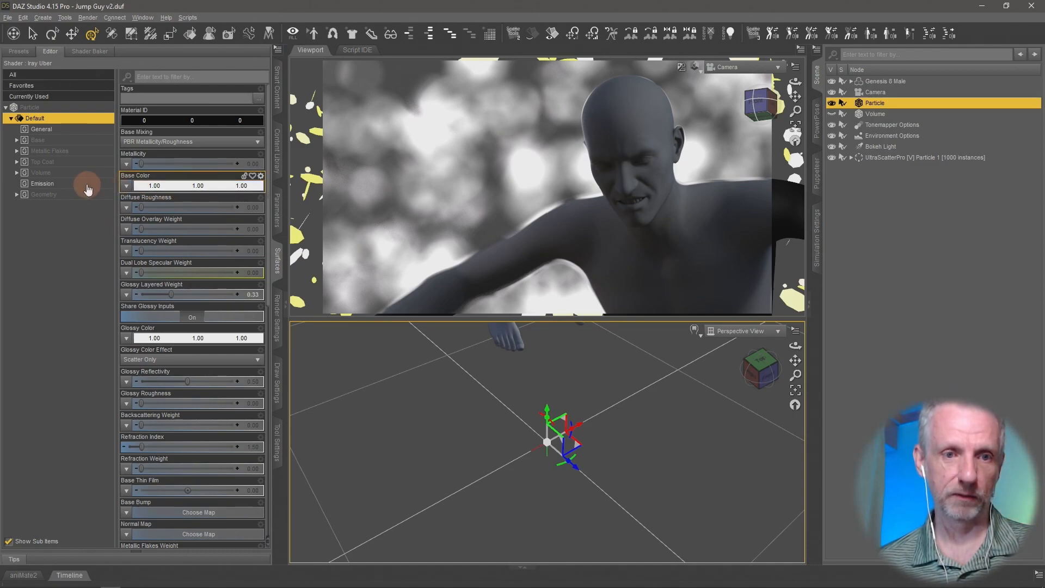
click(178, 98)
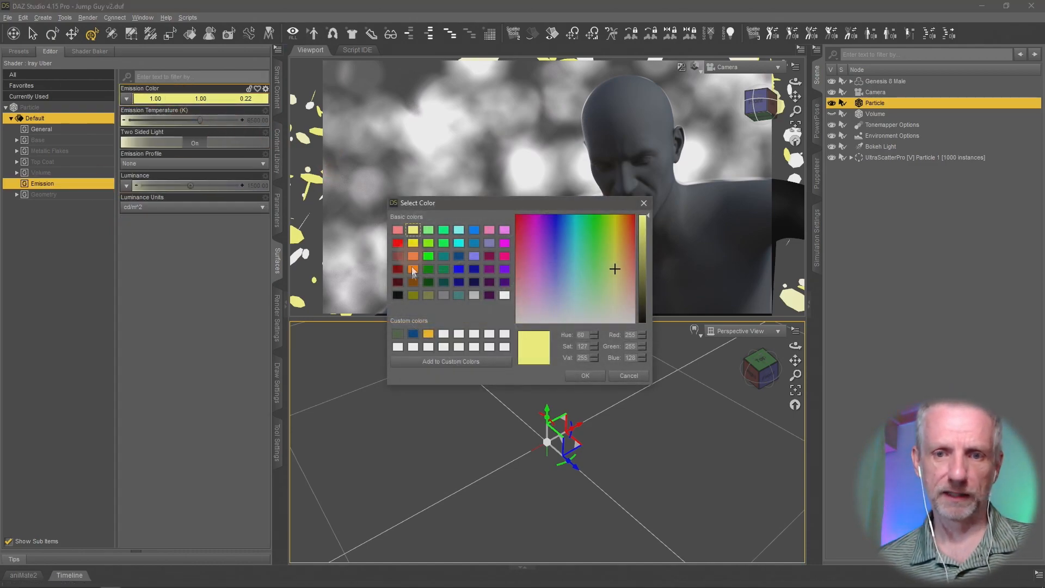
click(398, 296)
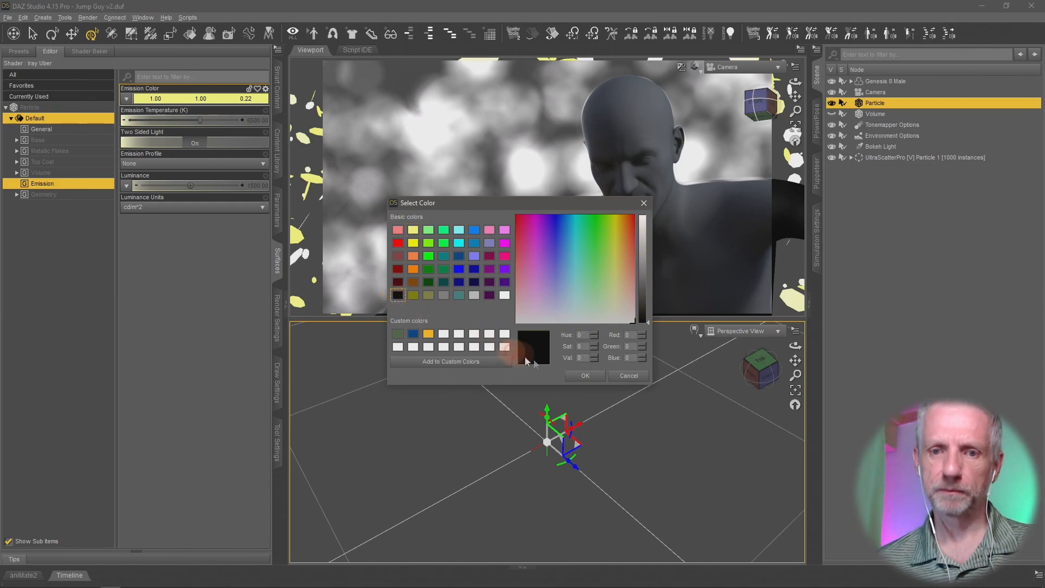
click(585, 375)
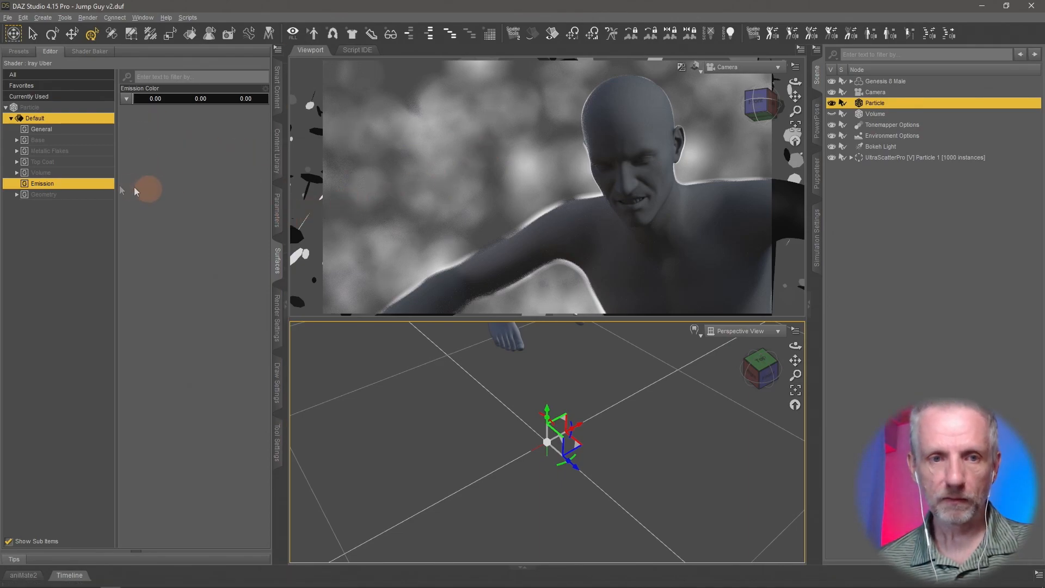
- Set the Base Color of the Particle's surface to the light red basic color (1.00, 0.22, 0.22)
click(73, 140)
click(165, 142)
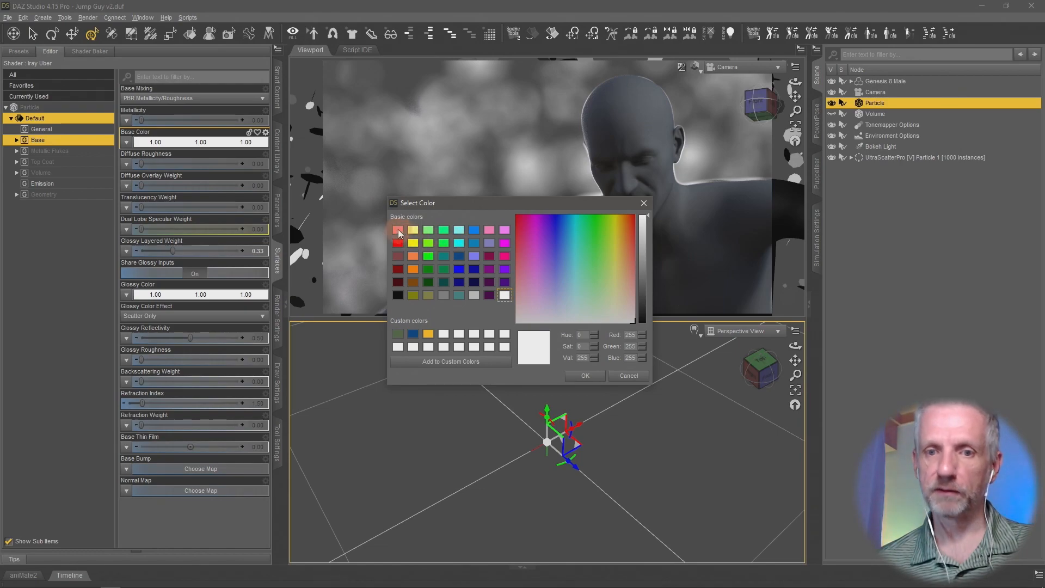
click(398, 231)
click(585, 375)
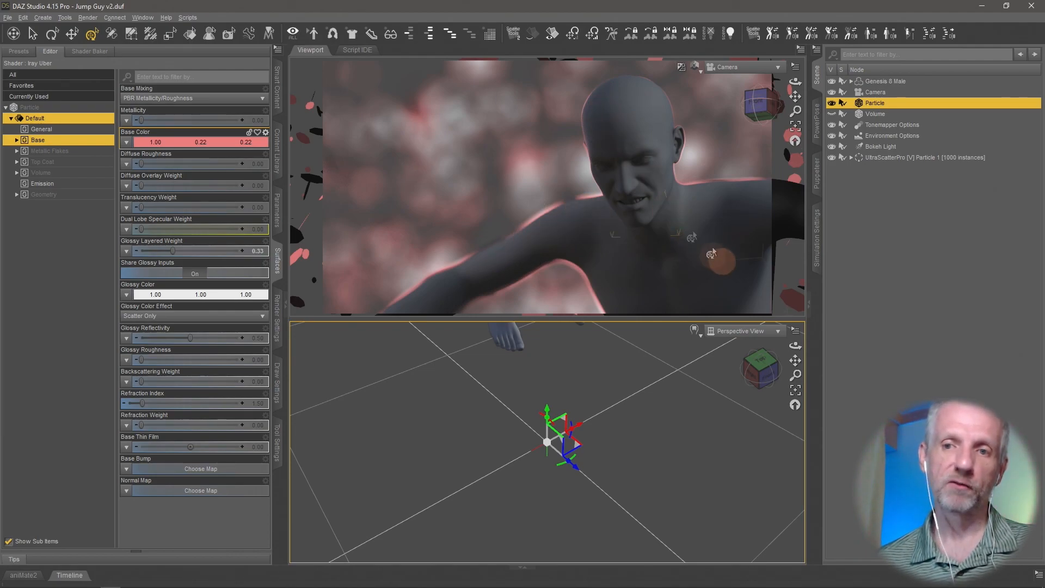
- Reframe the Perspective View to show the whole jumping figure above the ground grid
ctrl+alt+drag(695, 376, 691, 376)
ctrl+alt+right_drag(691, 375, 692, 373)
scroll(711, 395, down, 10)
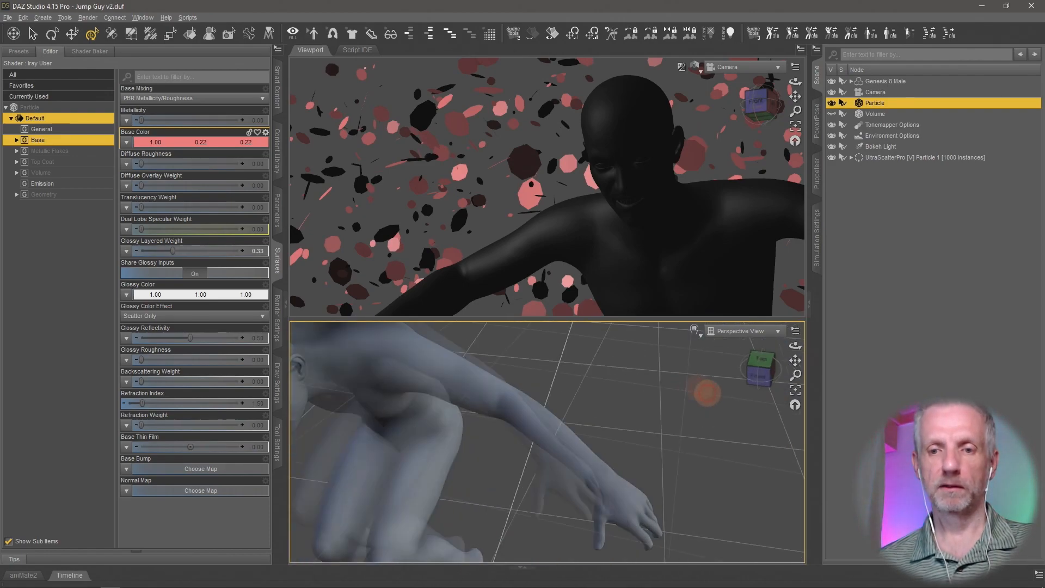
ctrl+alt+right_drag(650, 433, 647, 433)
ctrl+alt+drag(647, 433, 644, 435)
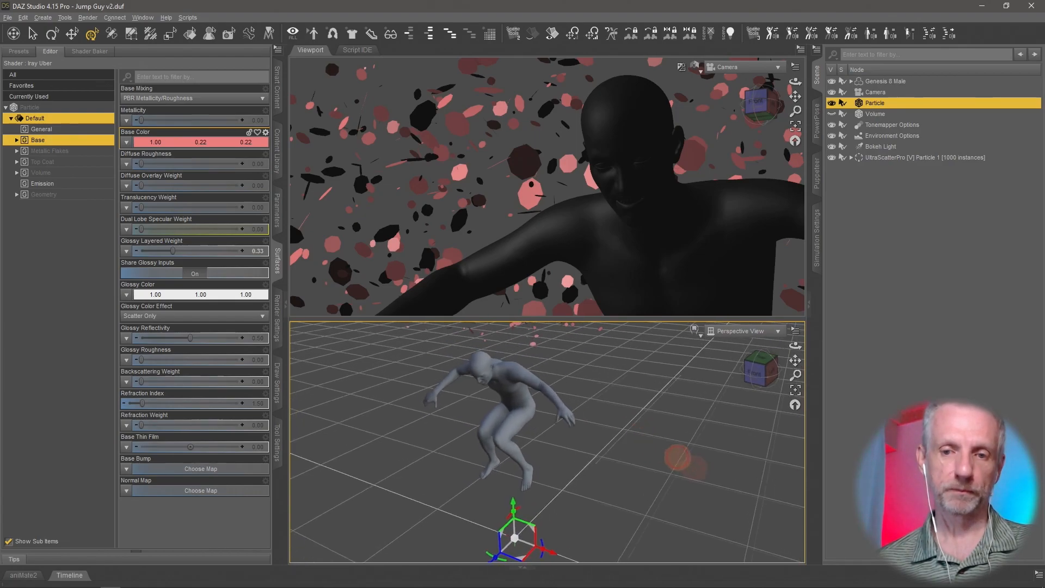